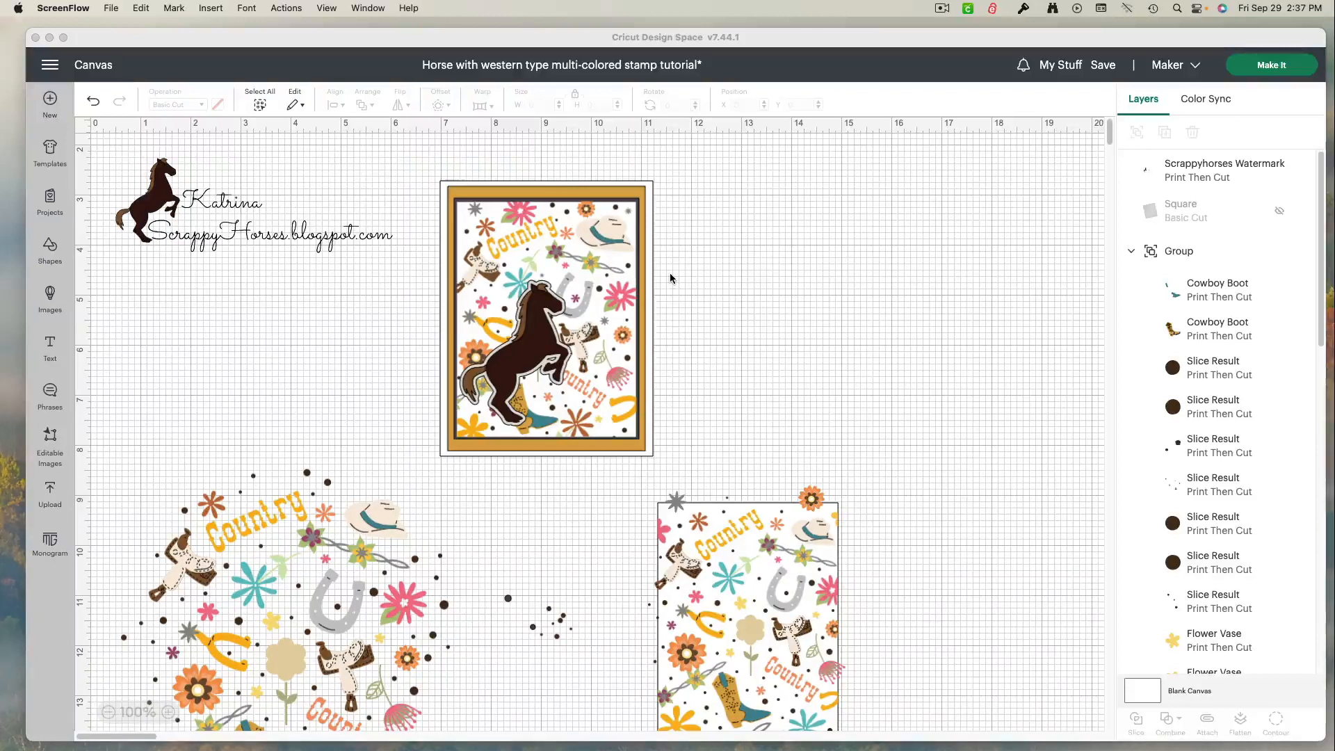
Move the white card base, the mustard mat and the dark mat from behind the card's pattern to open canvas on its right.
left_click(649, 290)
left_click_drag(649, 308, 947, 278)
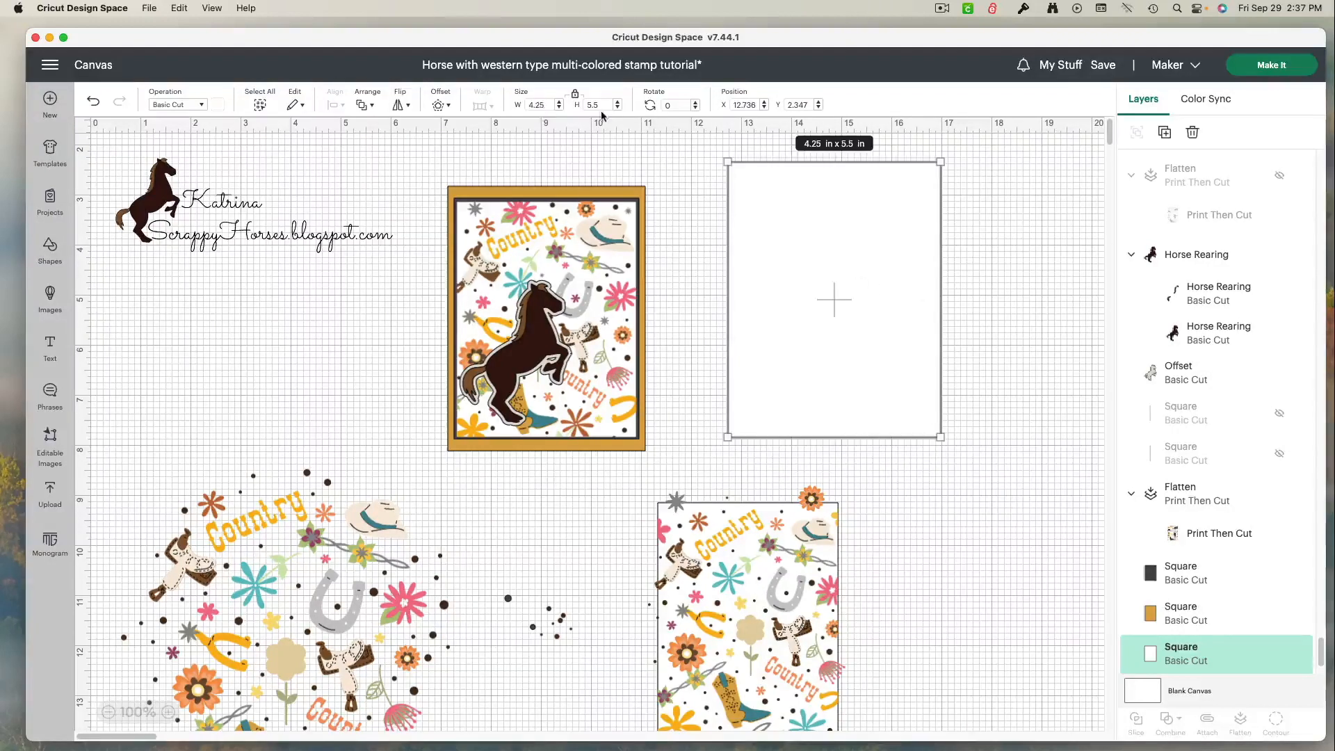
left_click_drag(787, 214, 1147, 294)
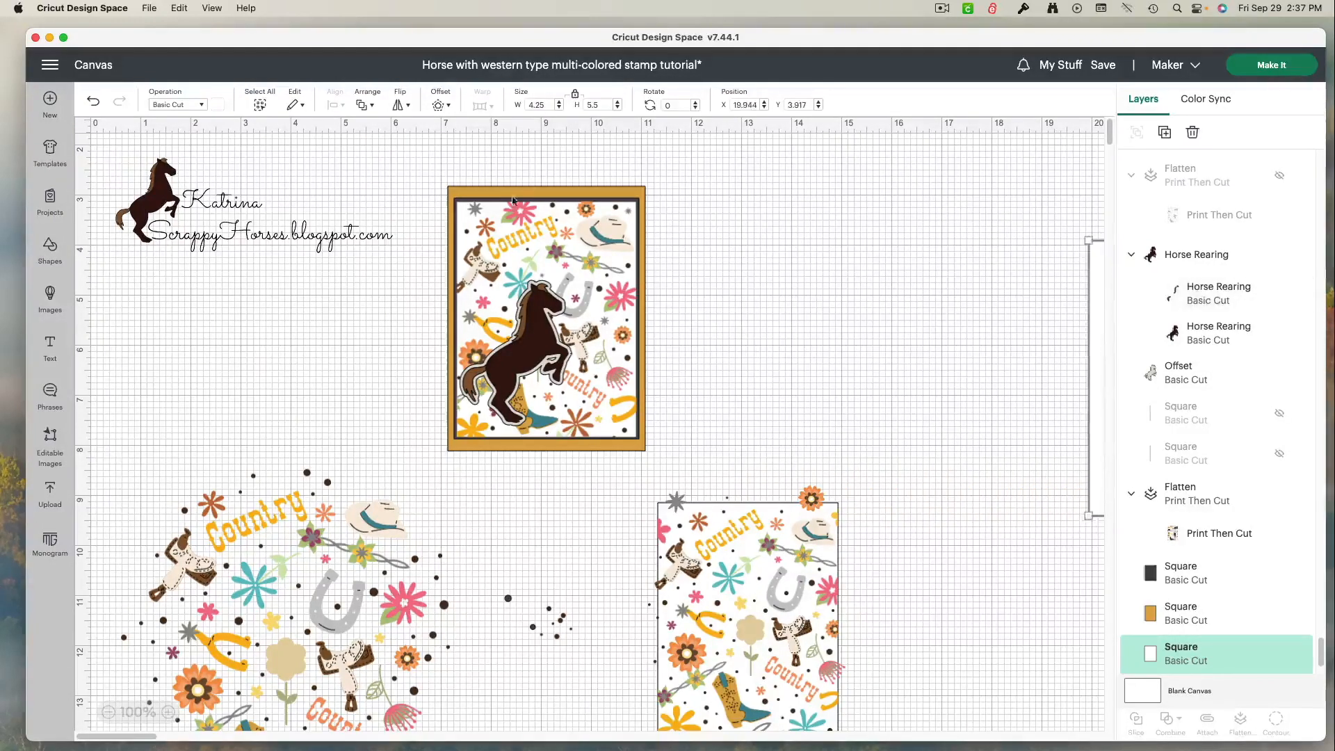
left_click_drag(540, 194, 1035, 231)
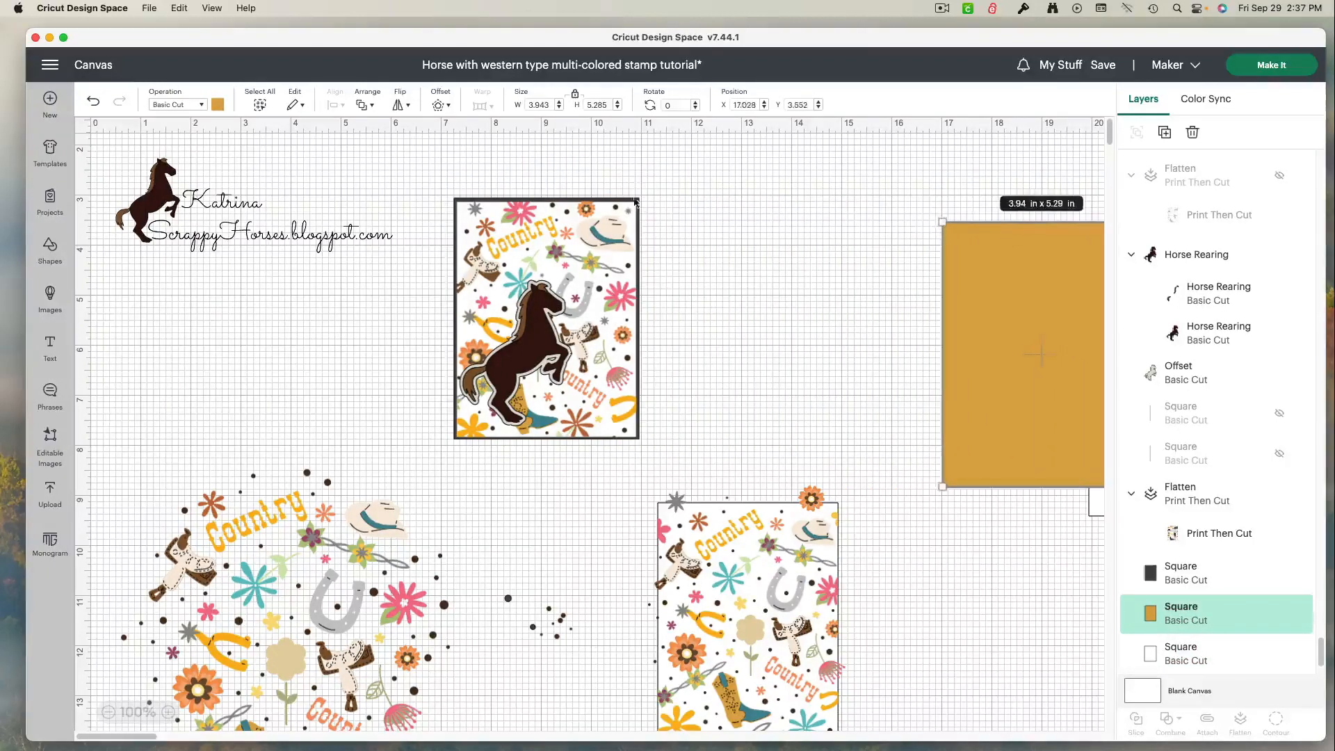
left_click(639, 204)
left_click_drag(635, 204, 1108, 251)
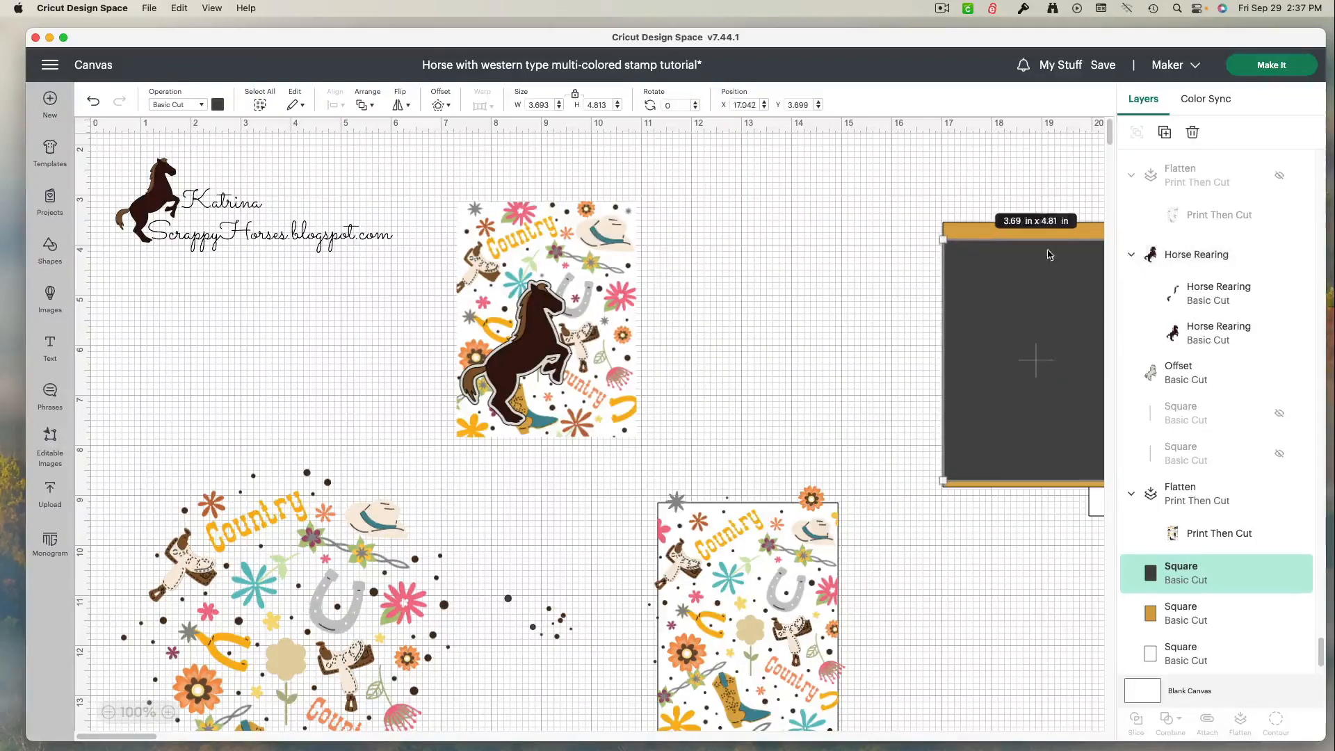
Move the rearing horse and its grey offset off the patterned panel and separate the horse from the offset.
left_click(527, 360)
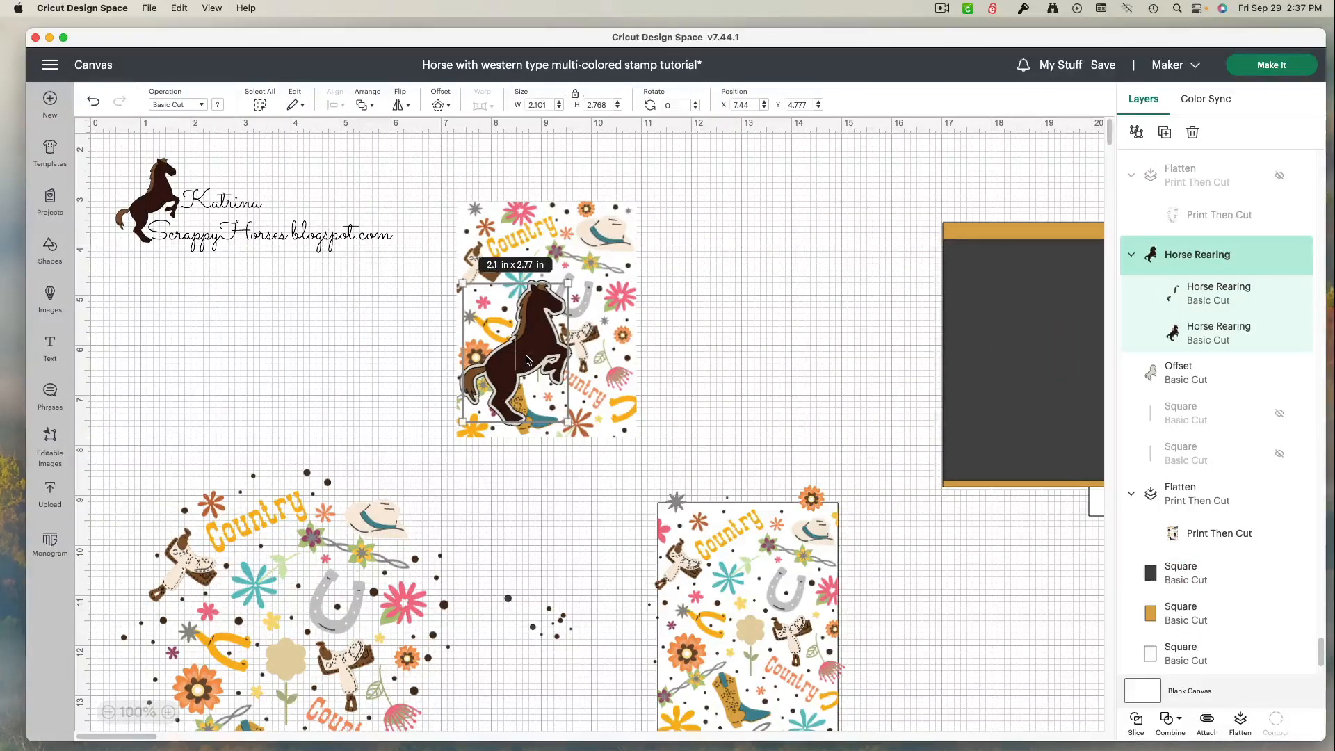
left_click(527, 360)
left_click_drag(526, 360, 340, 367)
left_click_drag(503, 368, 316, 372)
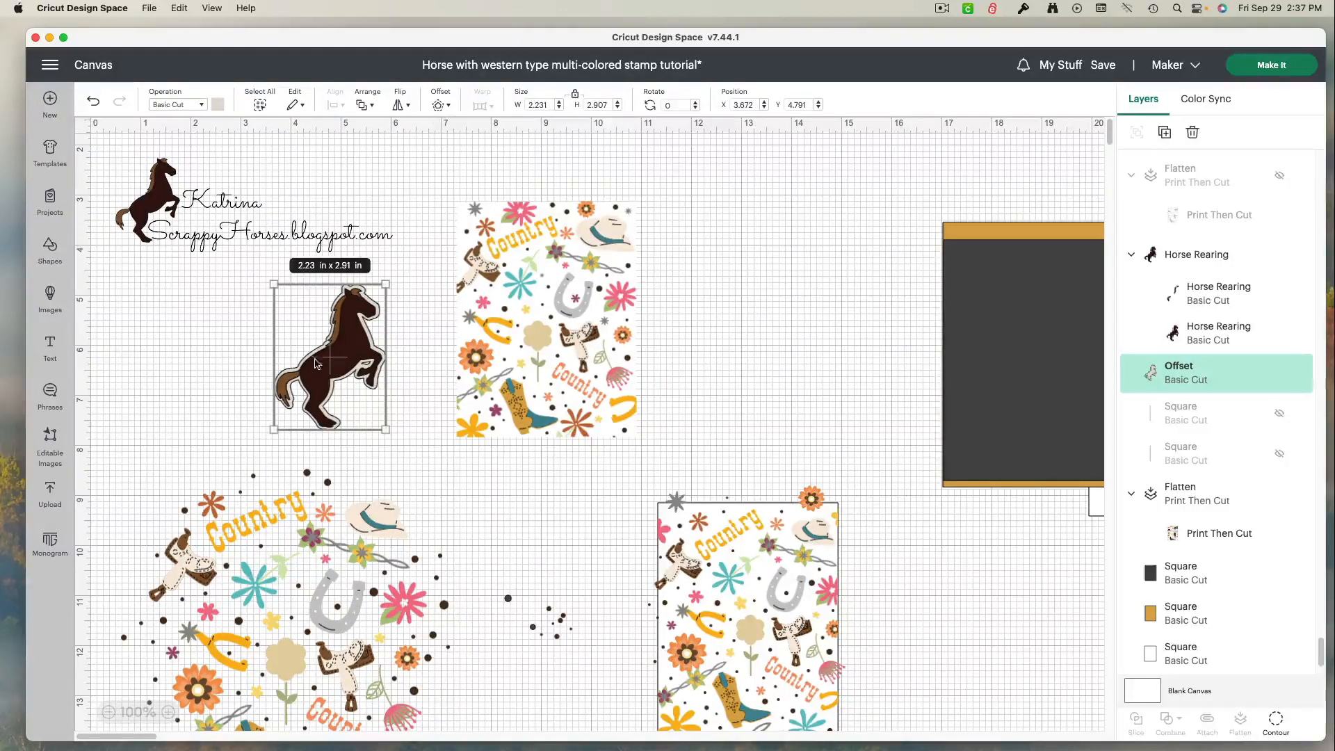
left_click_drag(317, 366, 392, 349)
left_click(290, 374)
left_click_drag(291, 373, 219, 377)
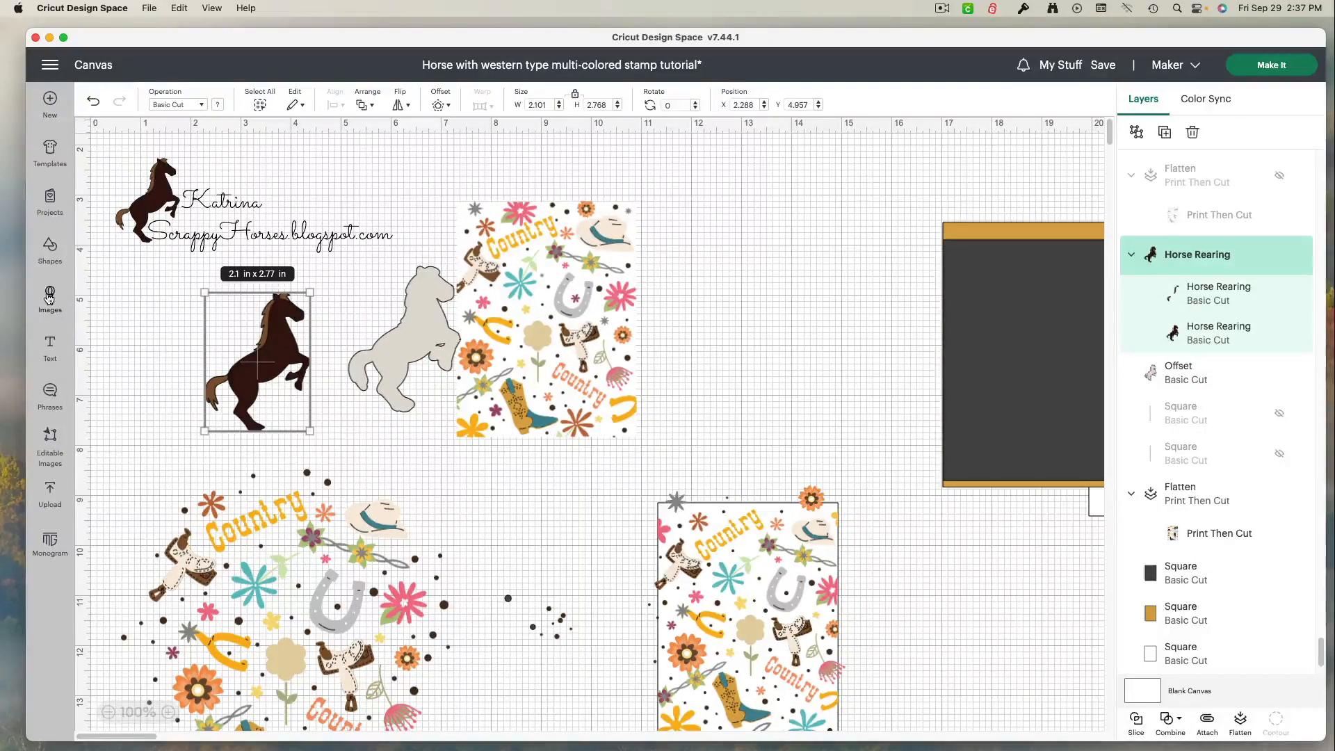
Create a 0.056 in offset around the rearing horse, pull the black outline aside and delete it.
left_click(438, 105)
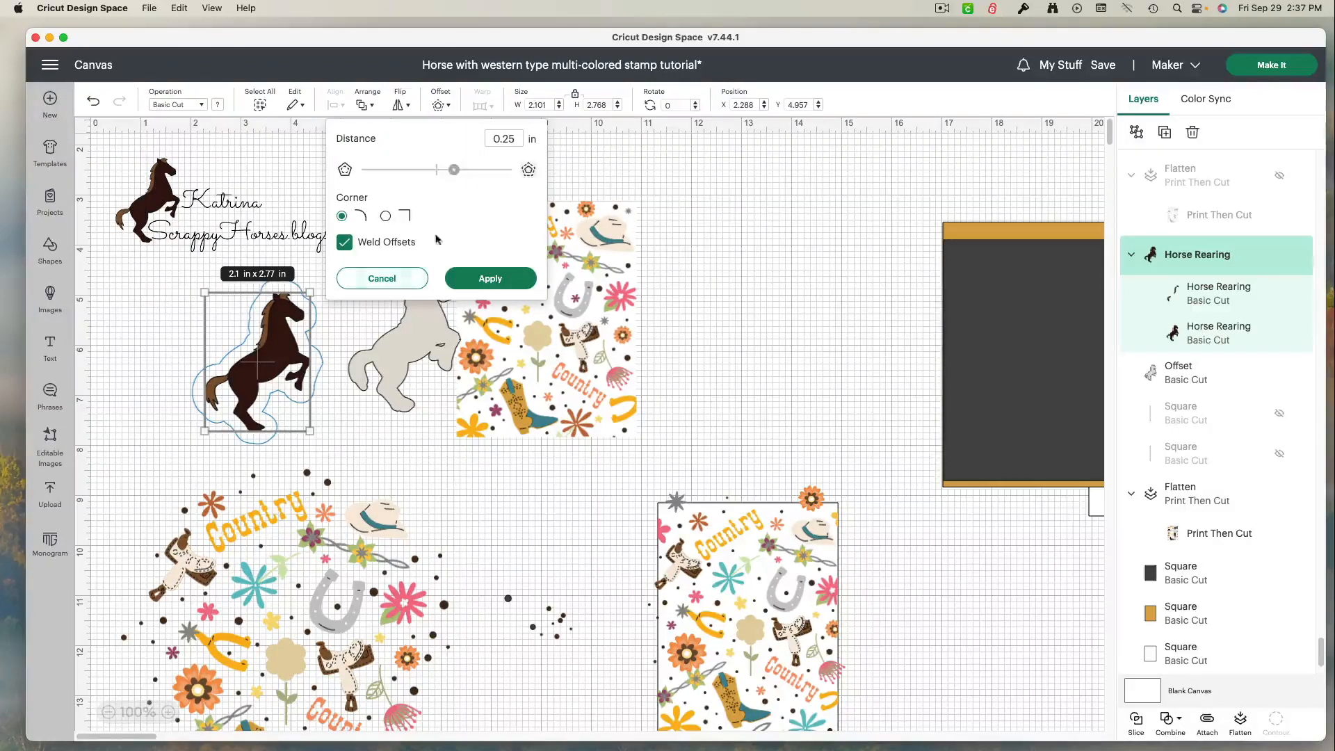
left_click_drag(454, 170, 441, 174)
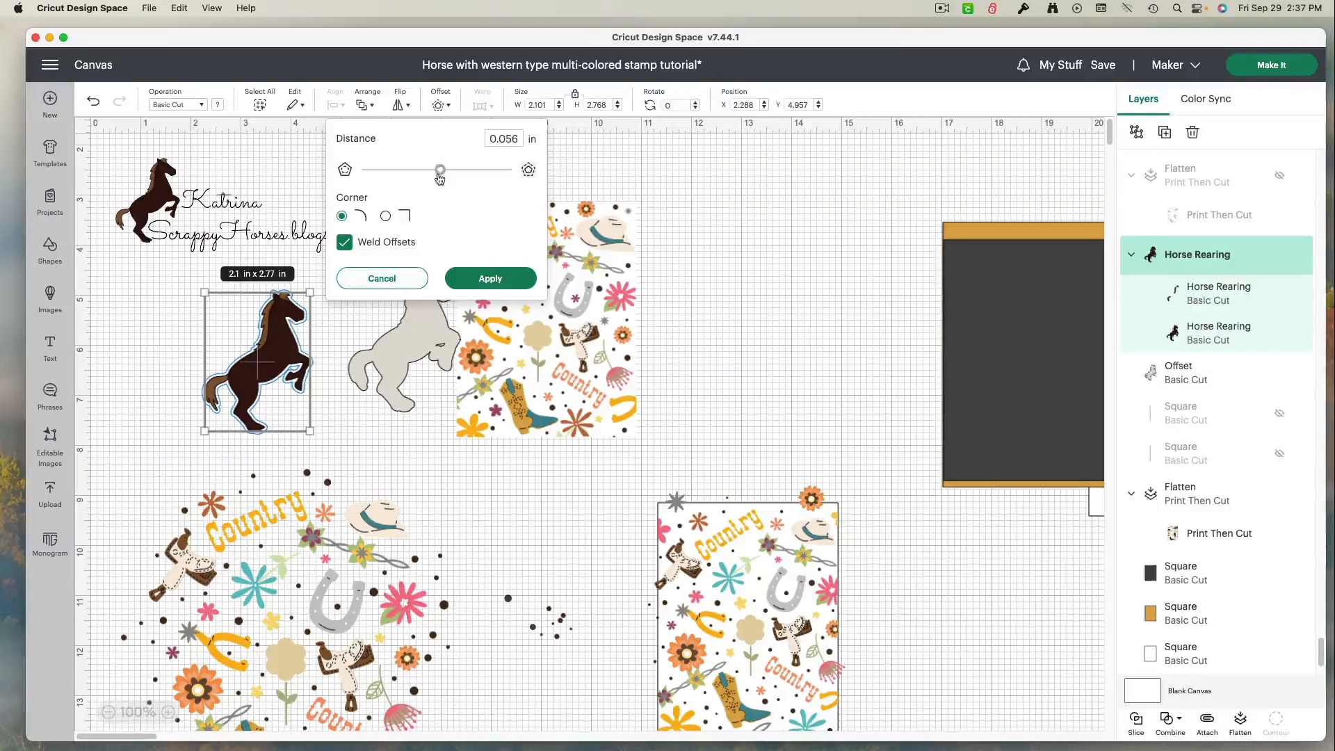
left_click(490, 276)
left_click_drag(287, 365, 791, 310)
right_click(791, 311)
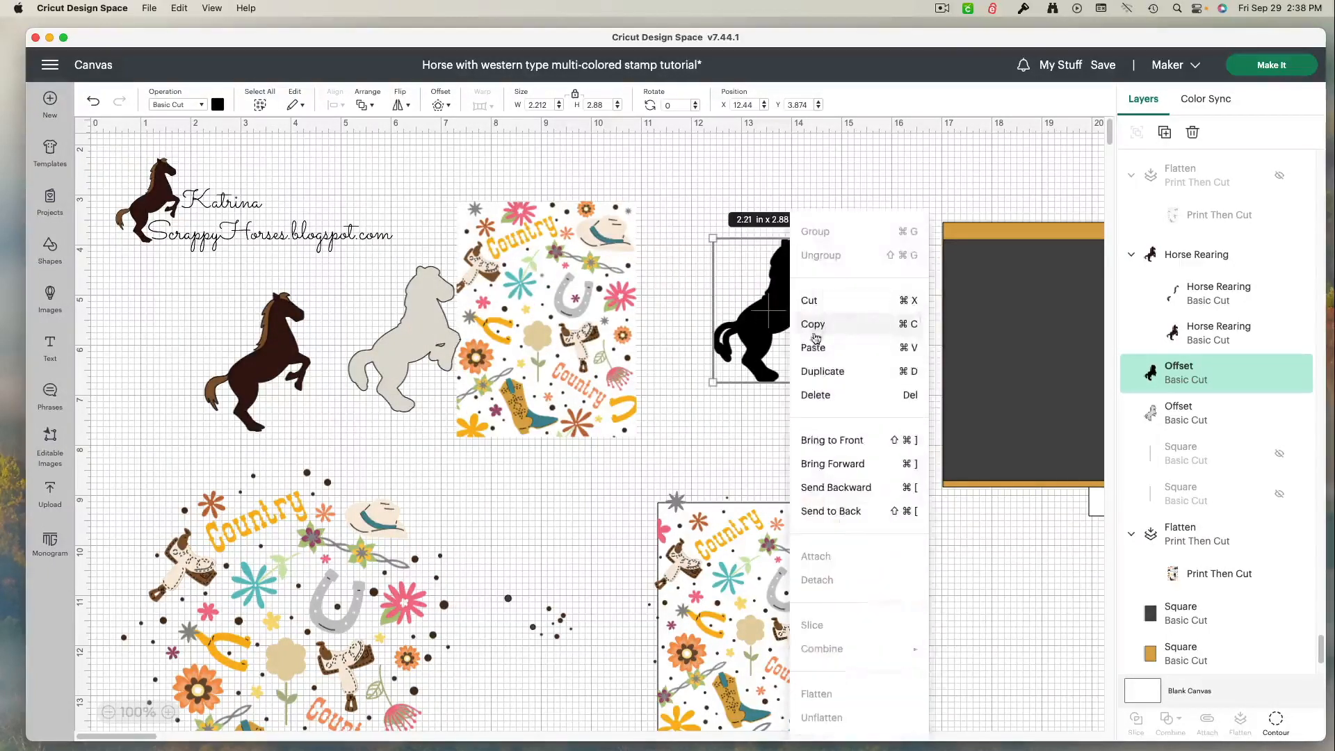
left_click(817, 394)
Put the rearing horse back on its grey offset and move both together beside the dark and mustard mats.
left_click_drag(273, 357, 367, 333)
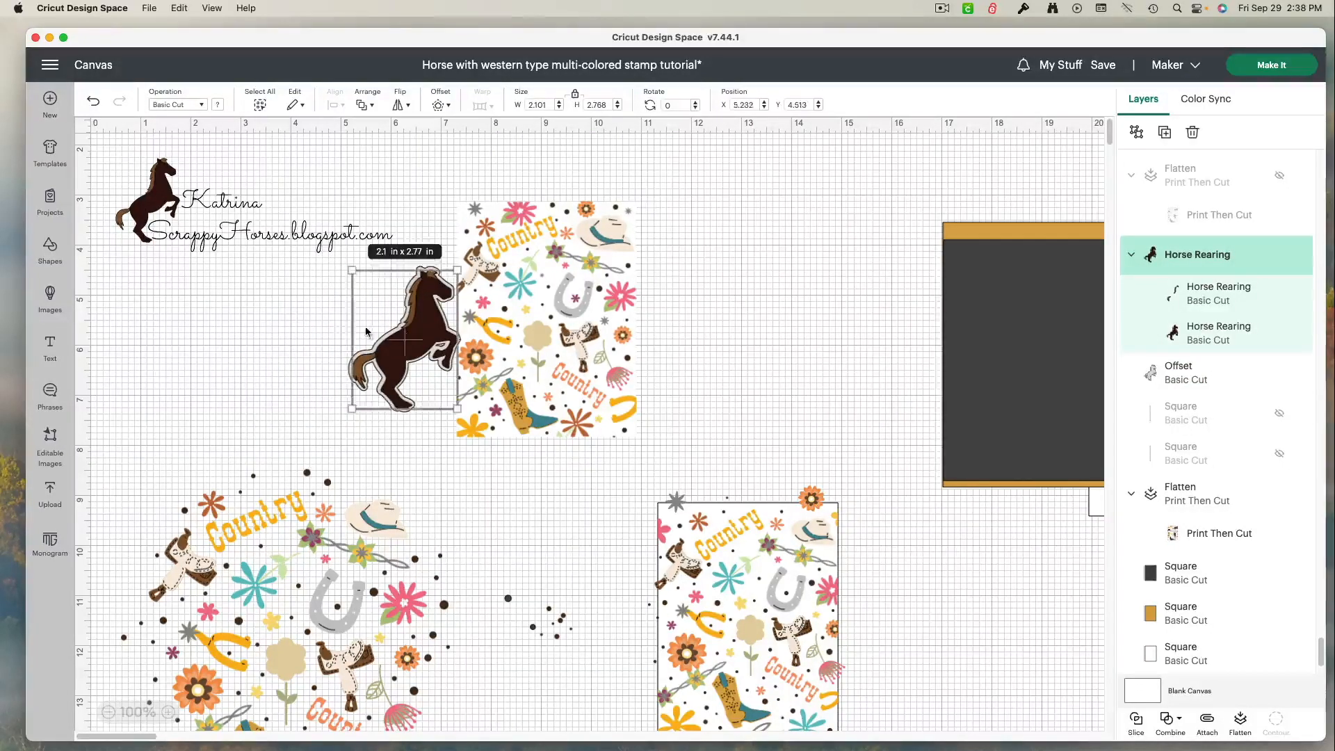
left_click_drag(288, 318, 909, 383)
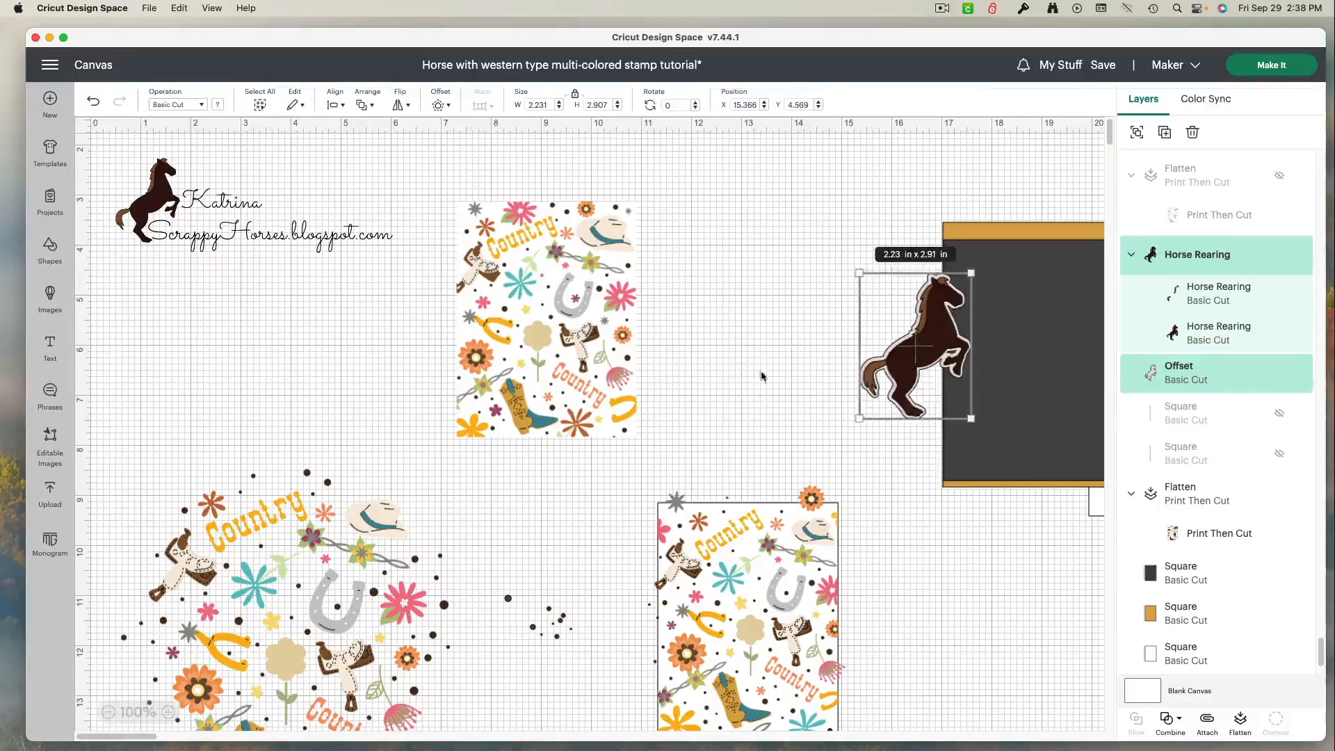
Select all pieces of the outlined rectangular pattern panel and move them right, below the dark and mustard mats.
scroll(741, 369, "up", 1)
scroll(741, 368, "down", 2)
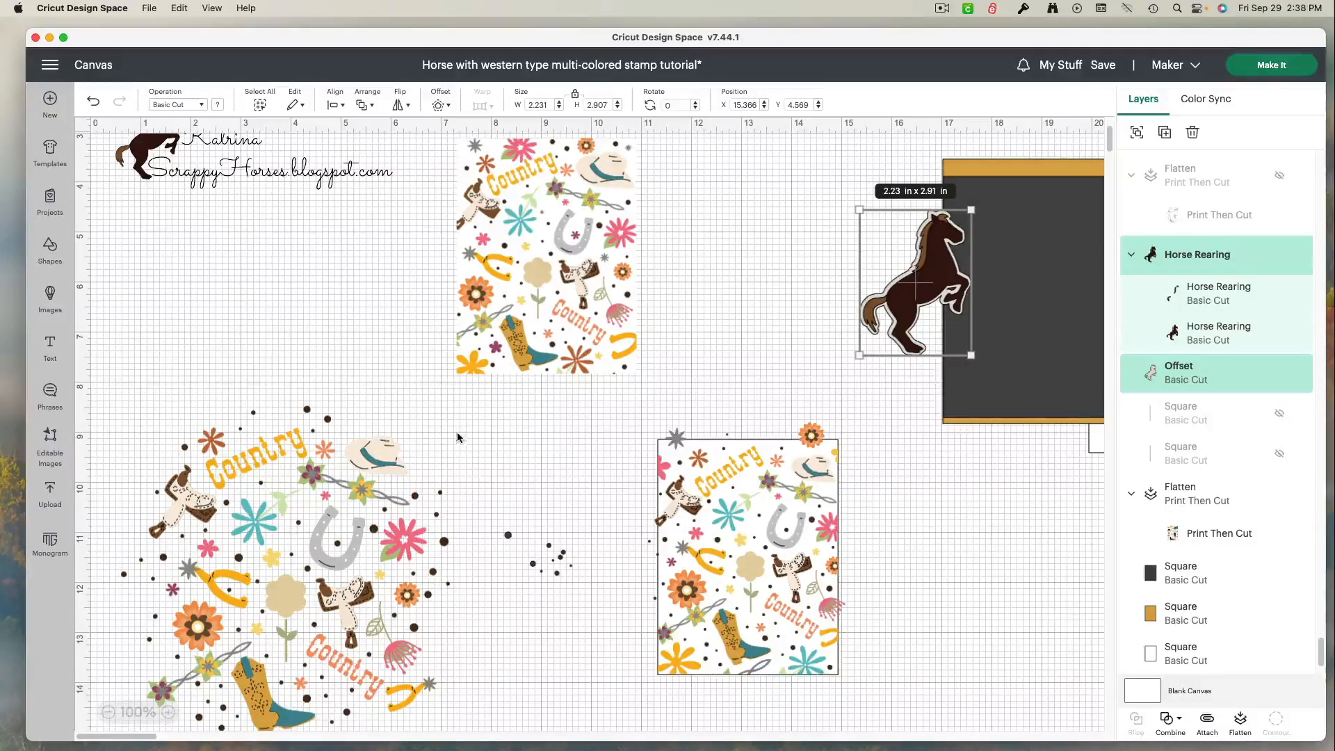
scroll(452, 428, "down", 3)
scroll(457, 436, "down", 4)
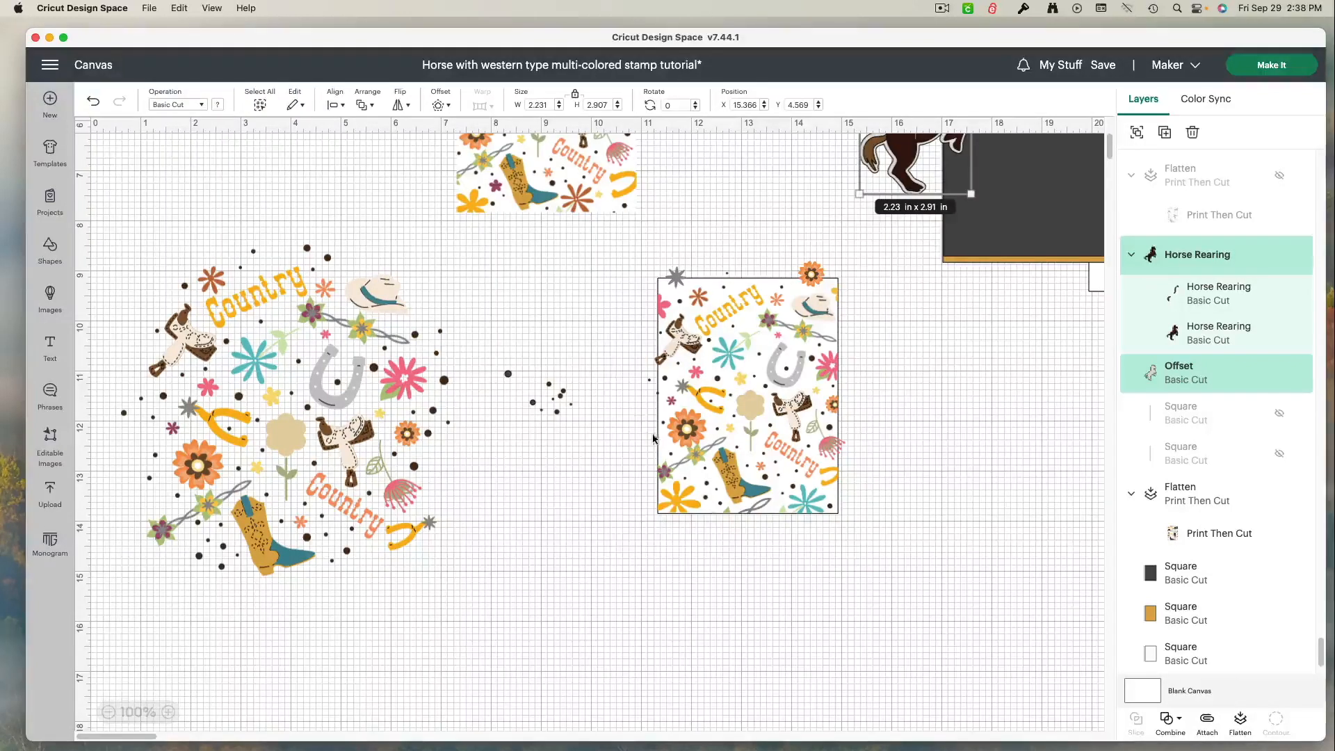
left_click(483, 340)
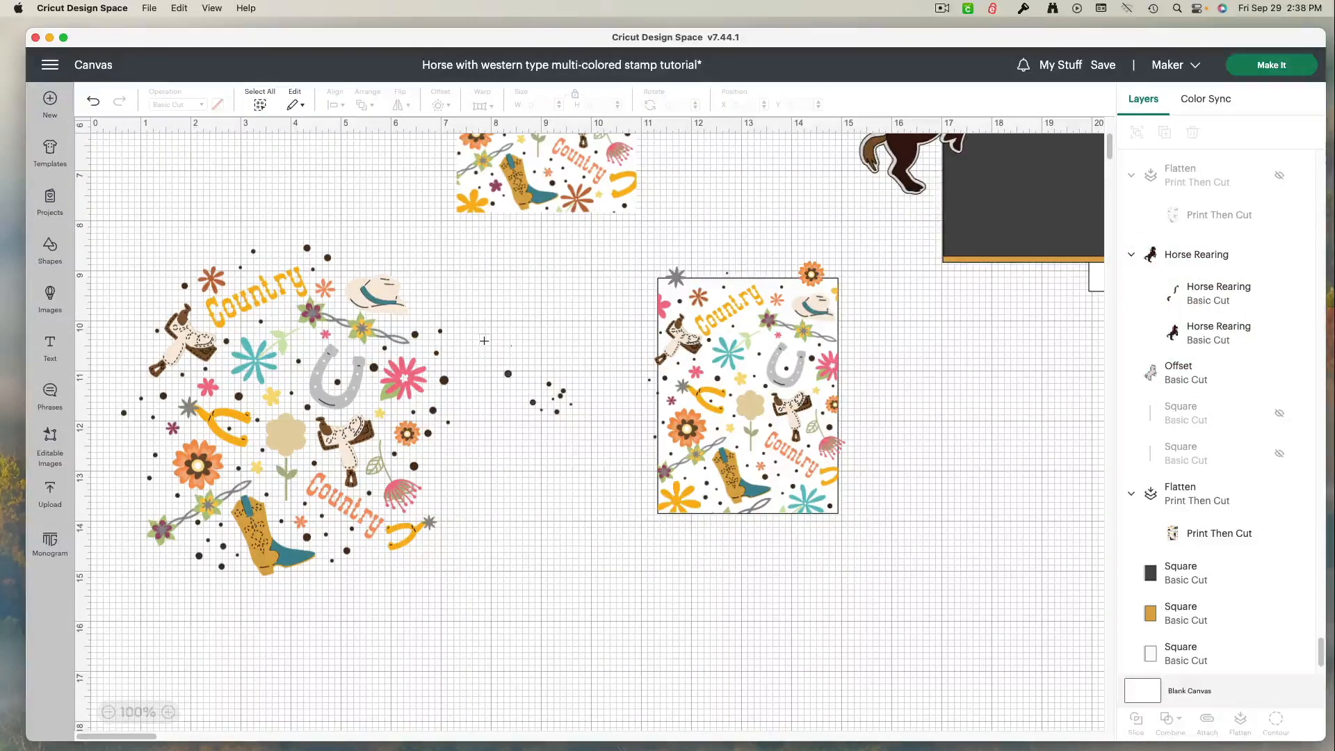
left_click_drag(607, 321, 803, 436)
left_click_drag(620, 244, 912, 553)
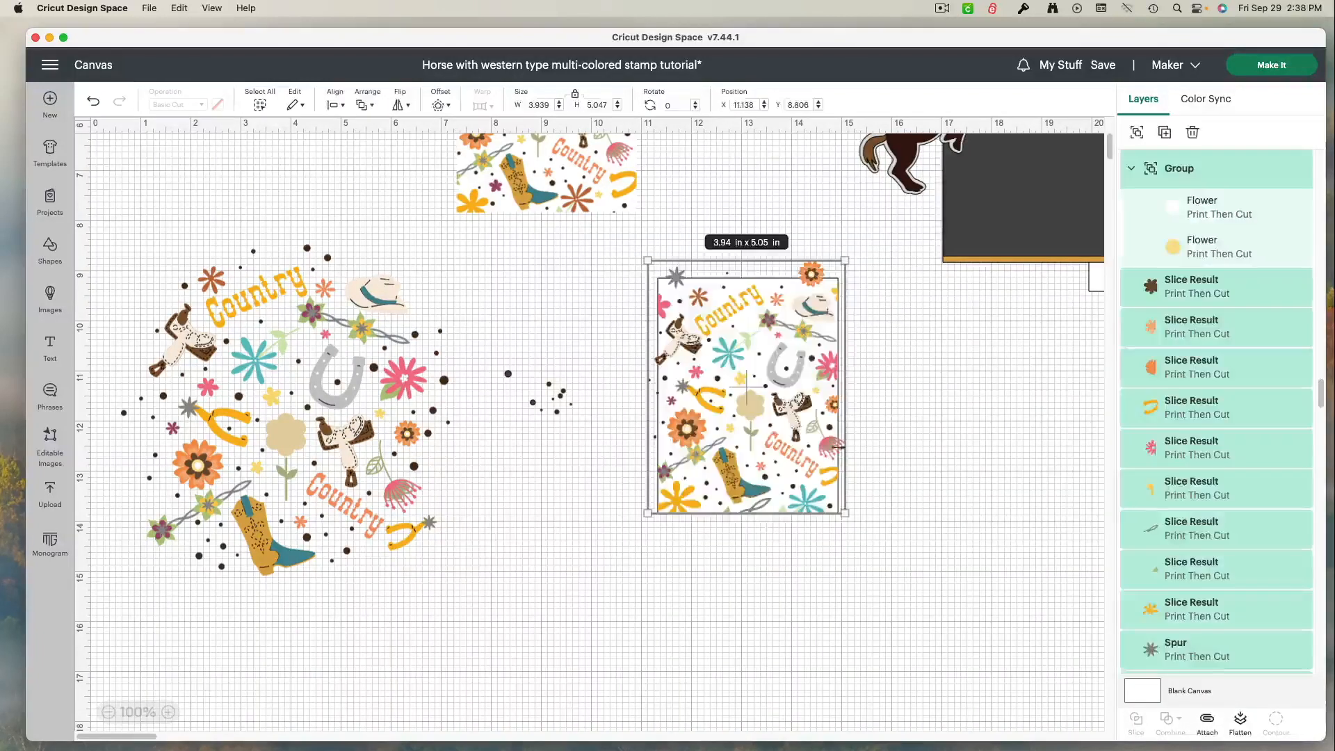
left_click_drag(777, 426, 1032, 480)
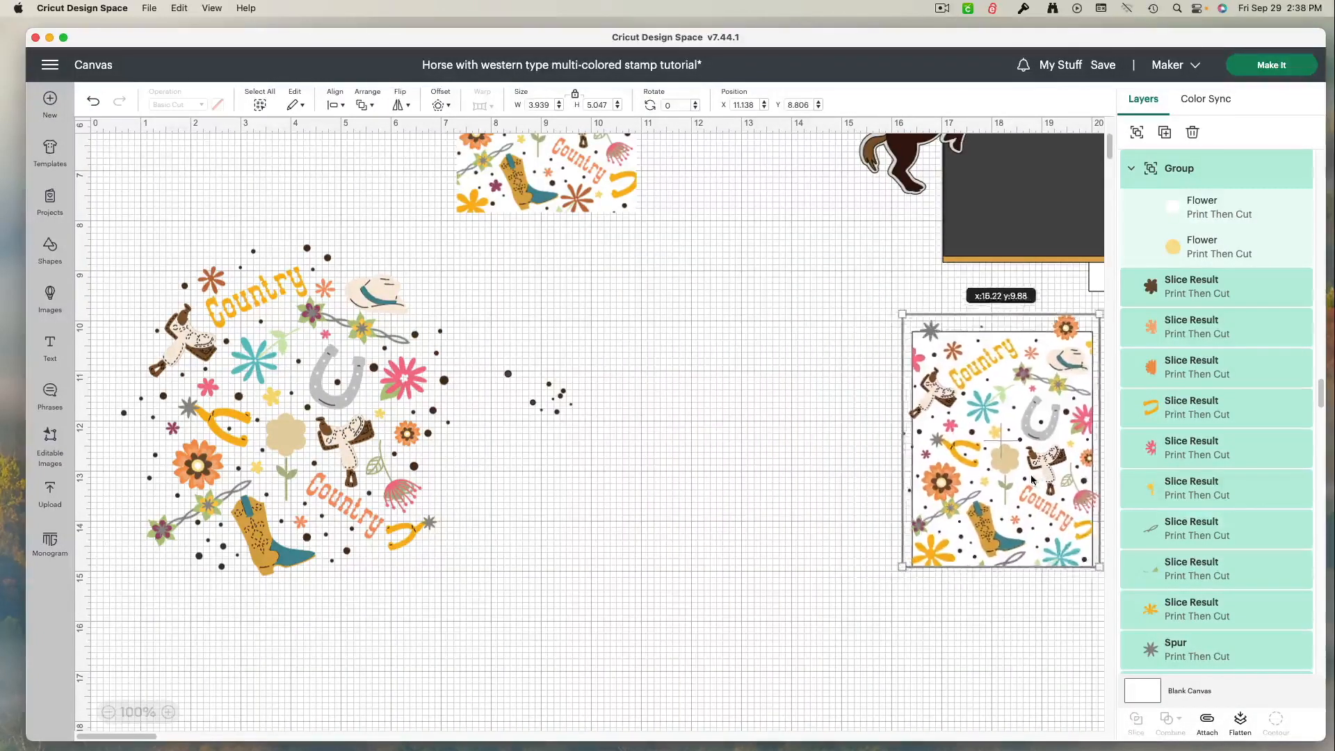
Move the loose black dots up beside the rectangular panel and the large western motif group toward the canvas centre.
left_click_drag(490, 338, 600, 445)
left_click_drag(546, 398, 841, 317)
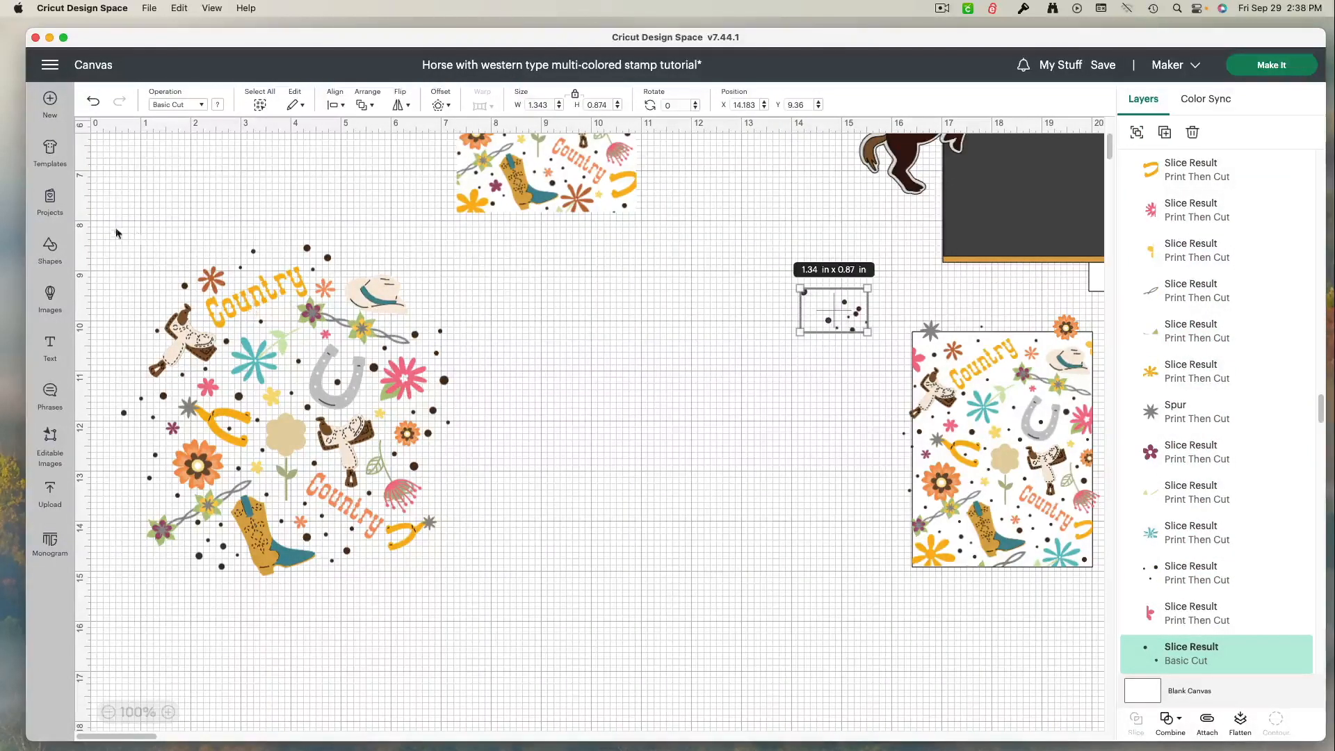
left_click_drag(103, 217, 490, 630)
left_click_drag(368, 532, 637, 590)
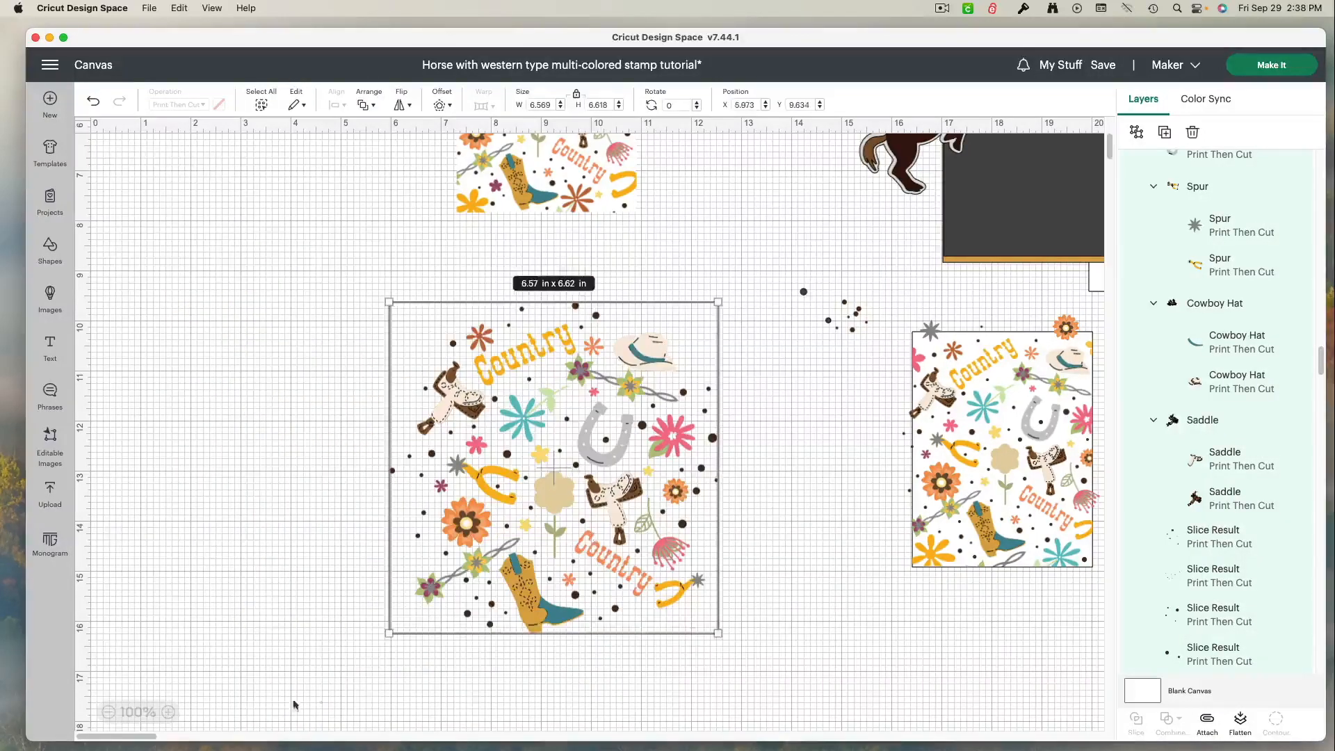
Pull two small dot clusters out of the loose dots and place them separately below the remaining dots.
left_click(167, 712)
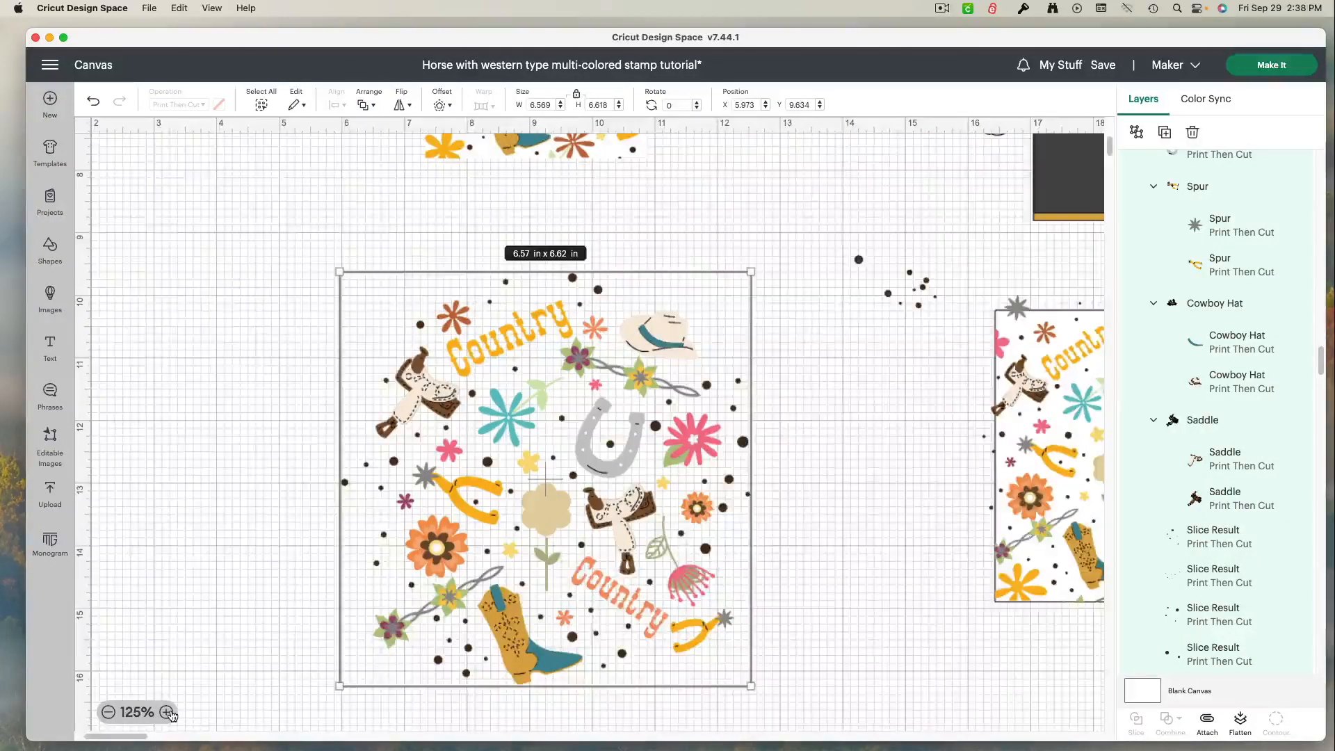
left_click(169, 712)
scroll(323, 623, "down", 3)
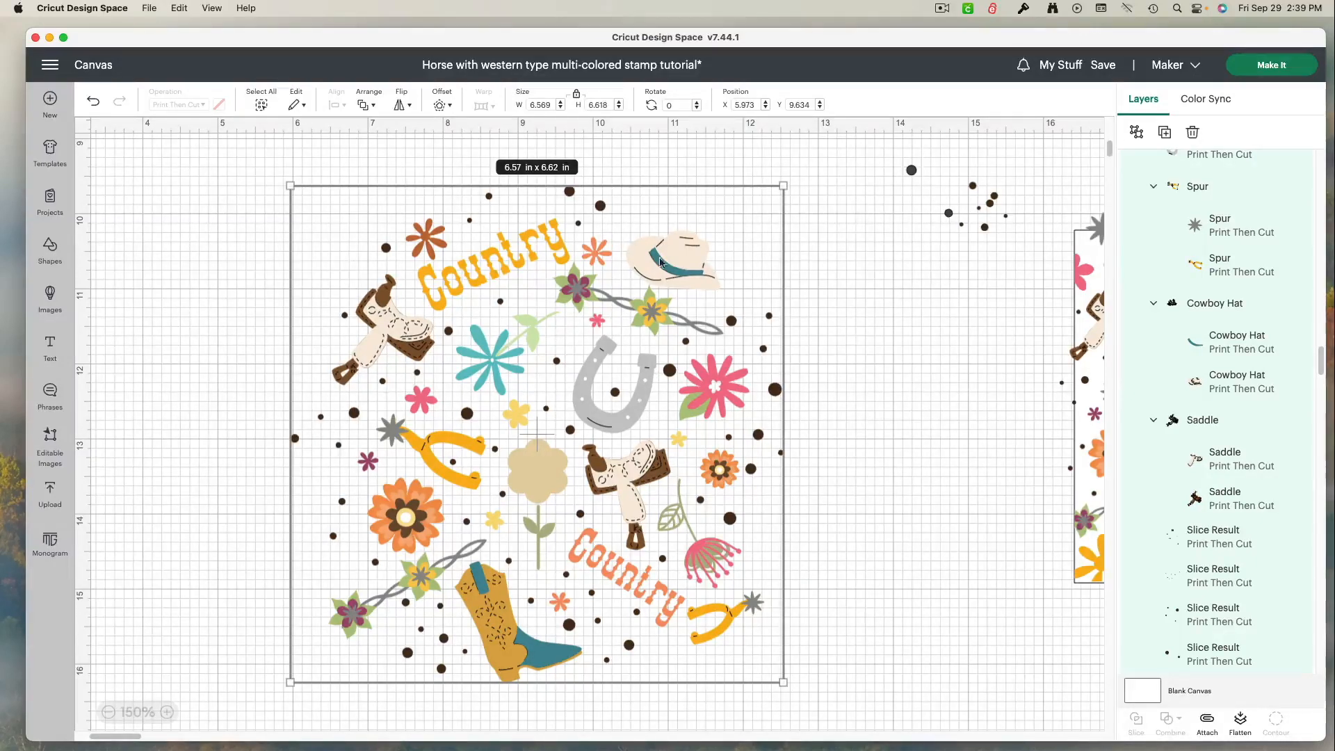
left_click_drag(982, 219, 918, 287)
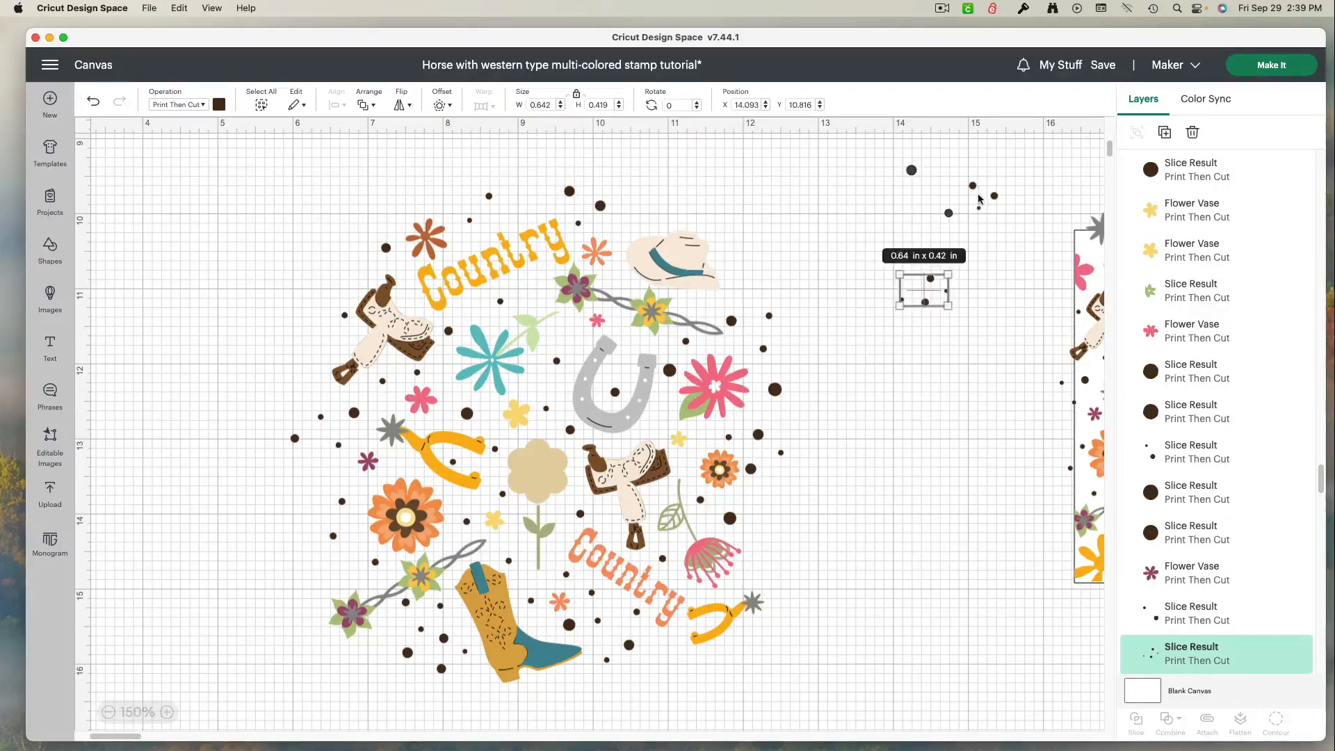
left_click_drag(978, 199, 869, 246)
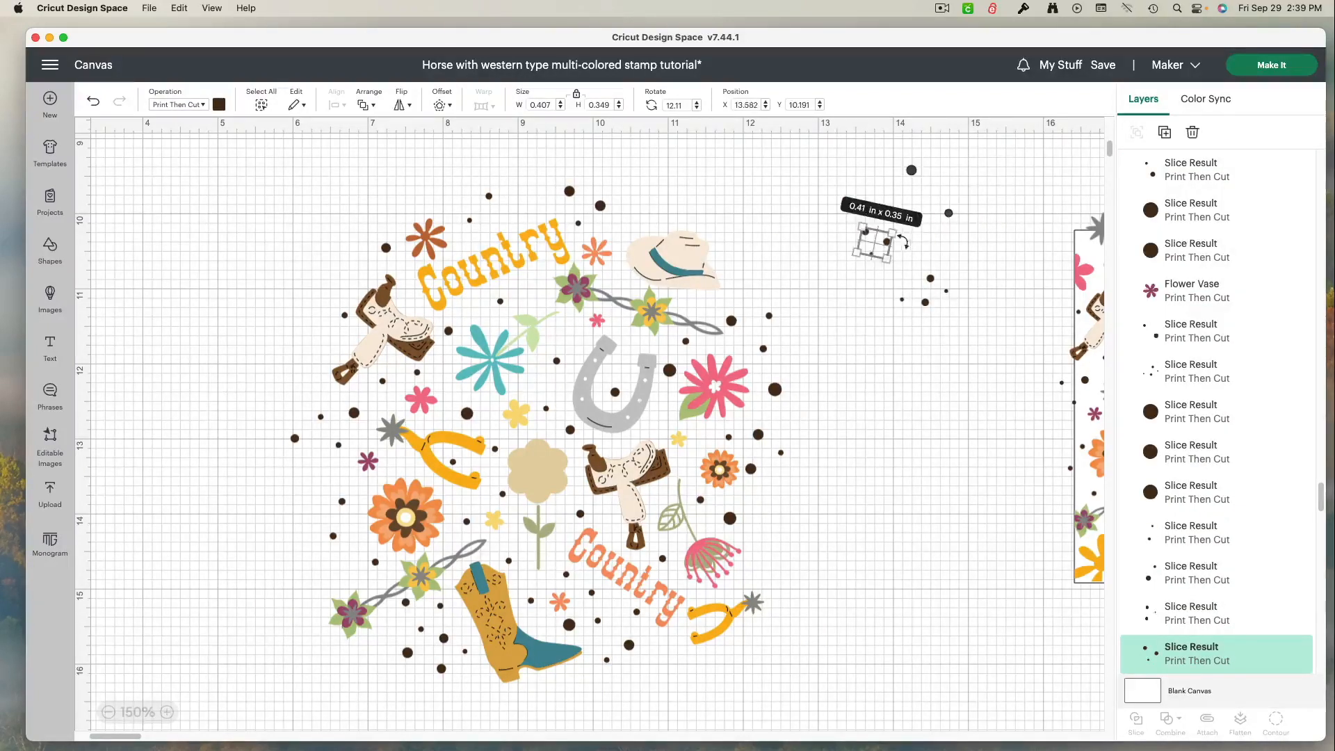
left_click(944, 316)
left_click_drag(945, 321, 950, 335)
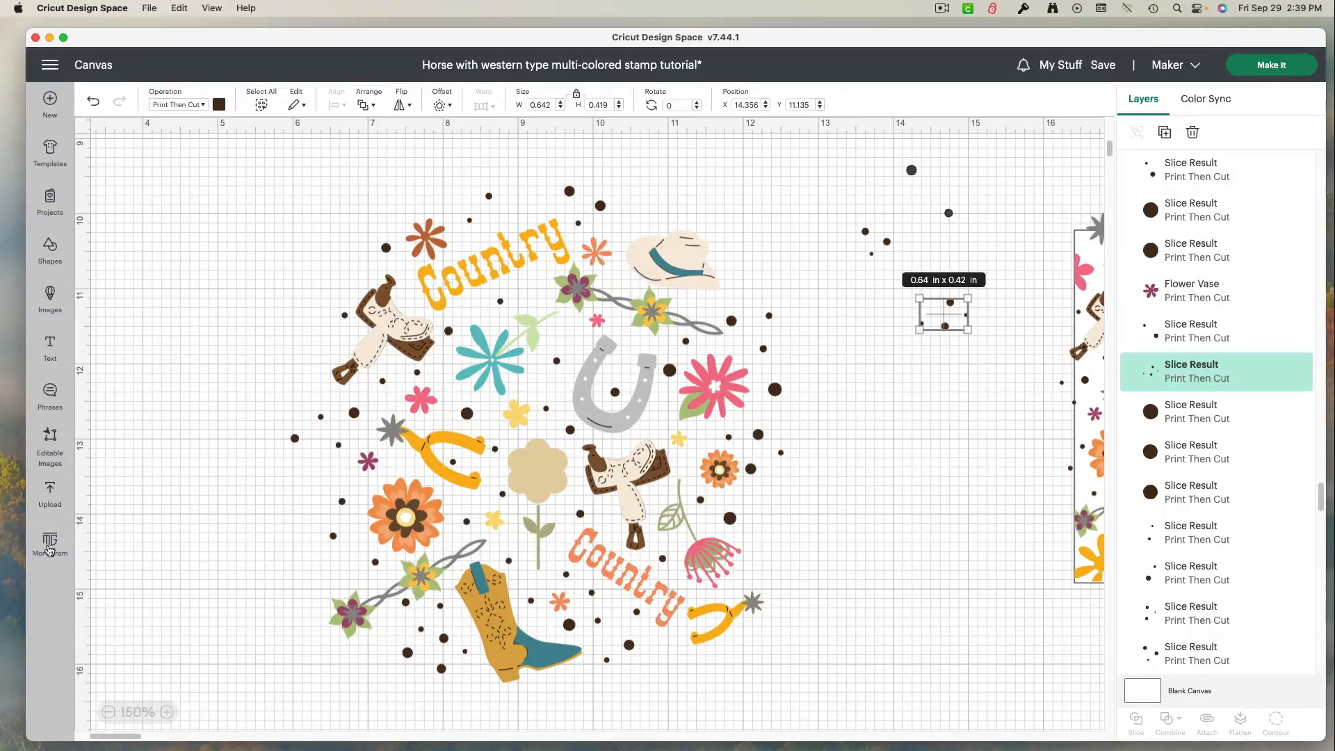
Move the flattened western pattern panel onto the dark mat beside the horse.
left_click(108, 712)
left_click(107, 712)
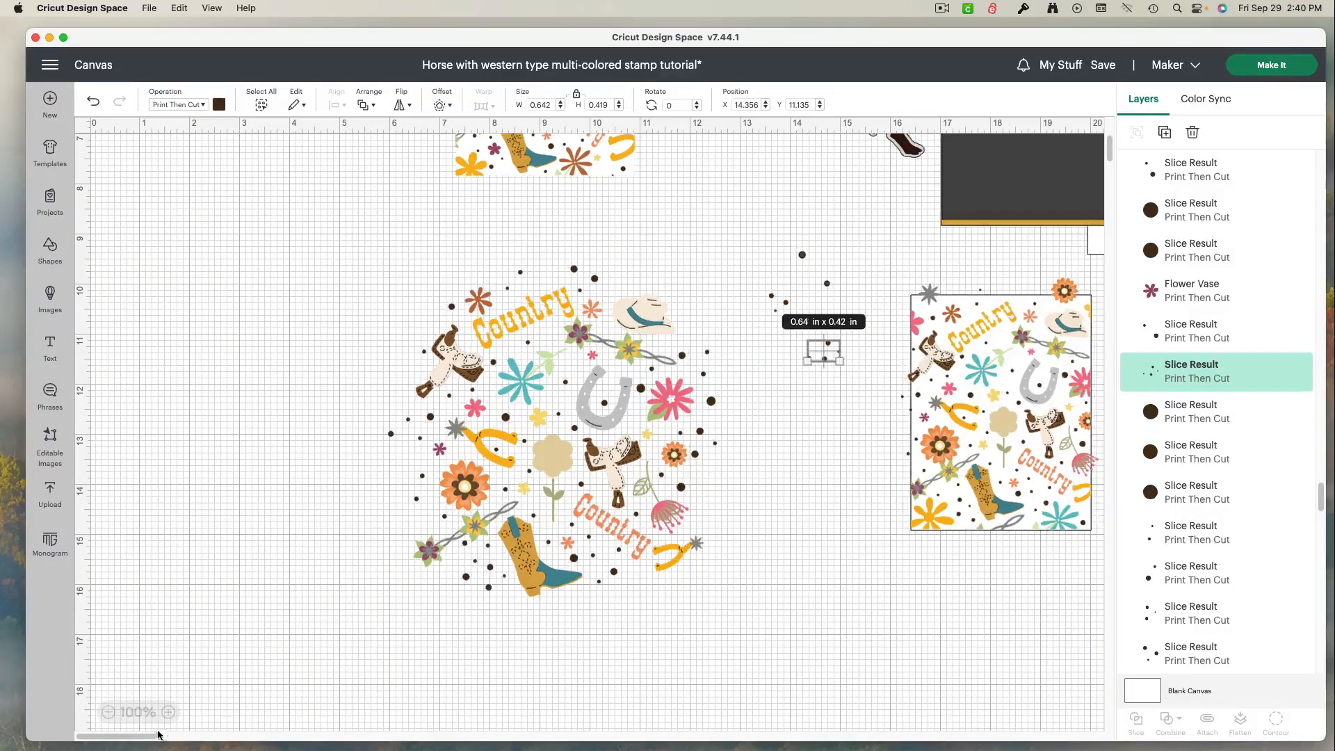
scroll(596, 445, "right", 10)
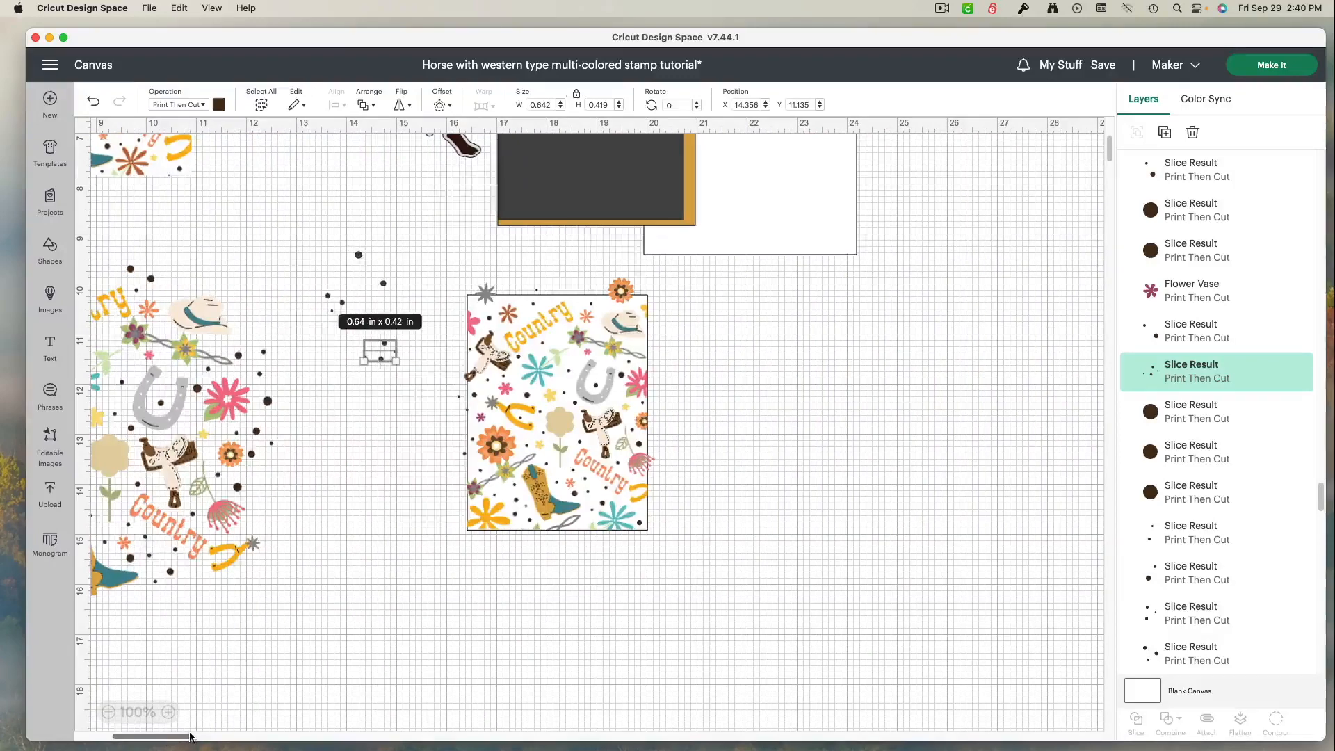
scroll(629, 387, "up", 3)
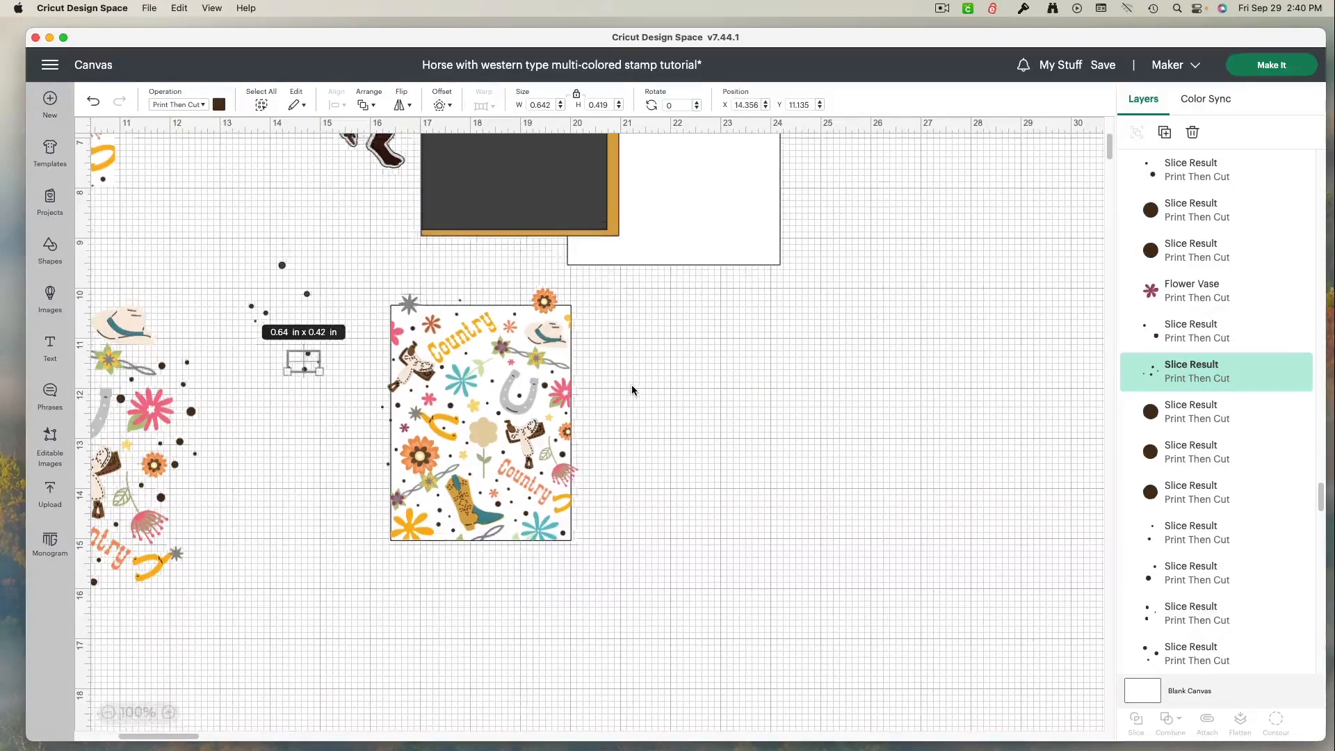
scroll(567, 409, "up", 5)
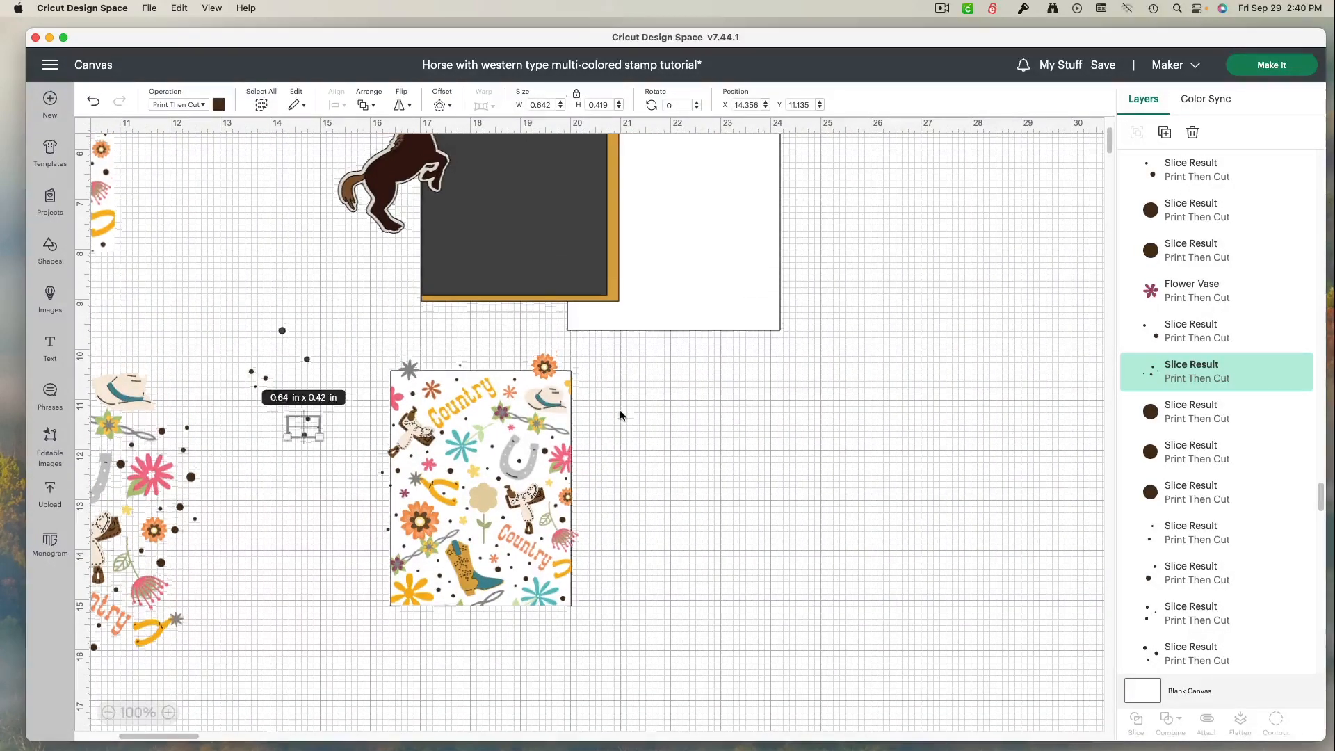
left_click_drag(107, 276, 605, 324)
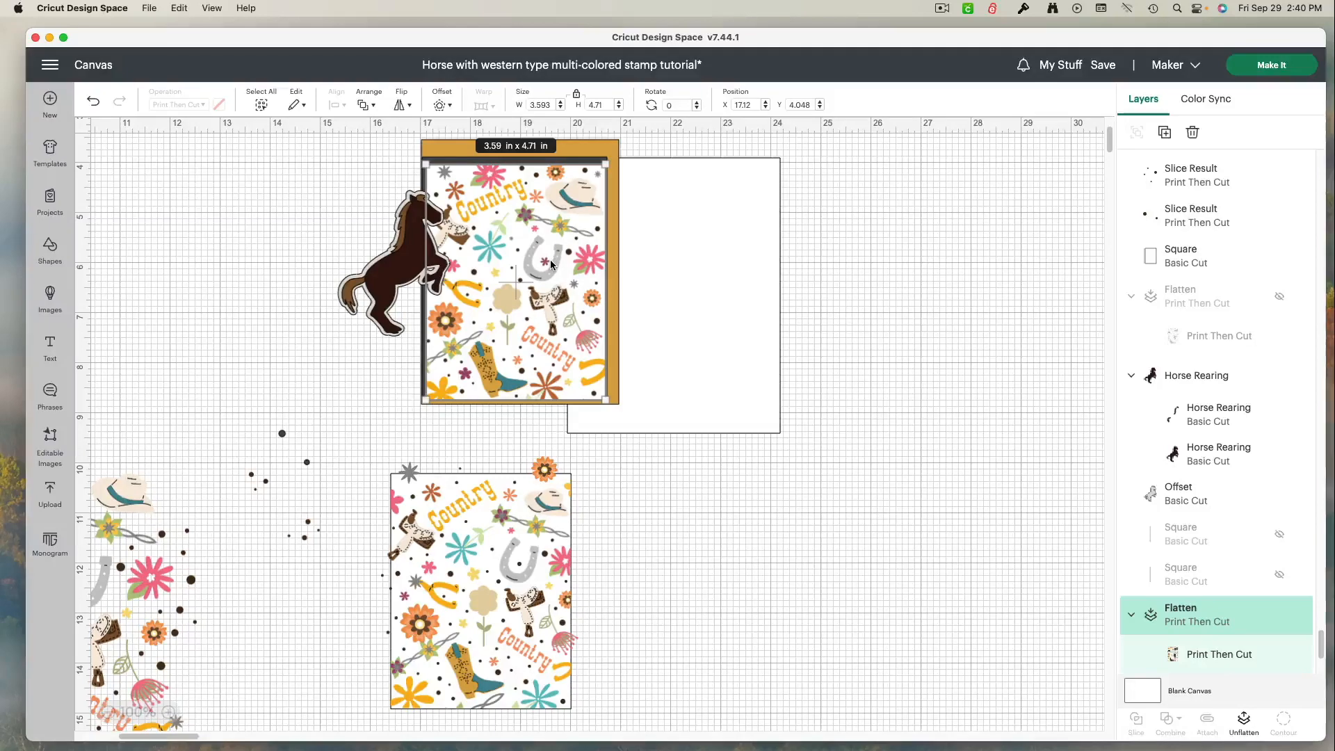
Add a square above the large western motif group and set its width to 4 in with proportions unlocked.
scroll(610, 522, "down", 5)
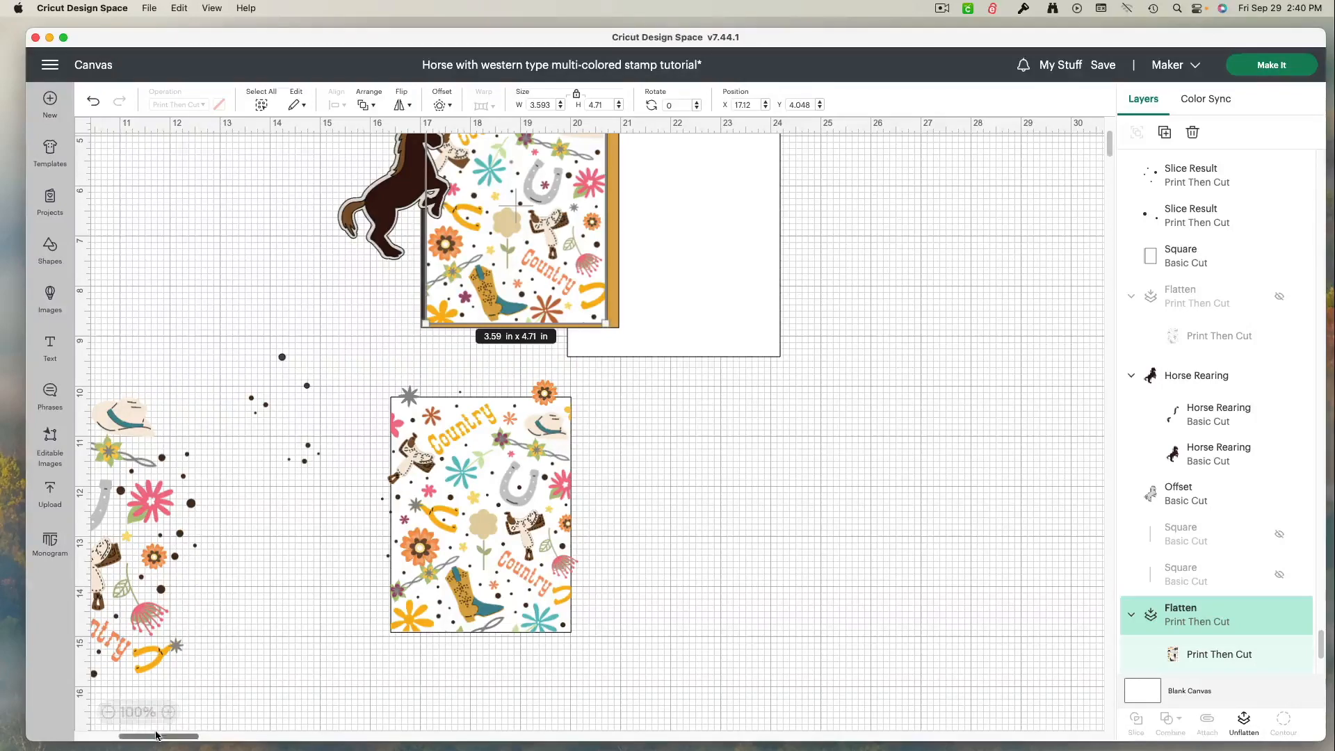
left_click_drag(153, 737, 129, 737)
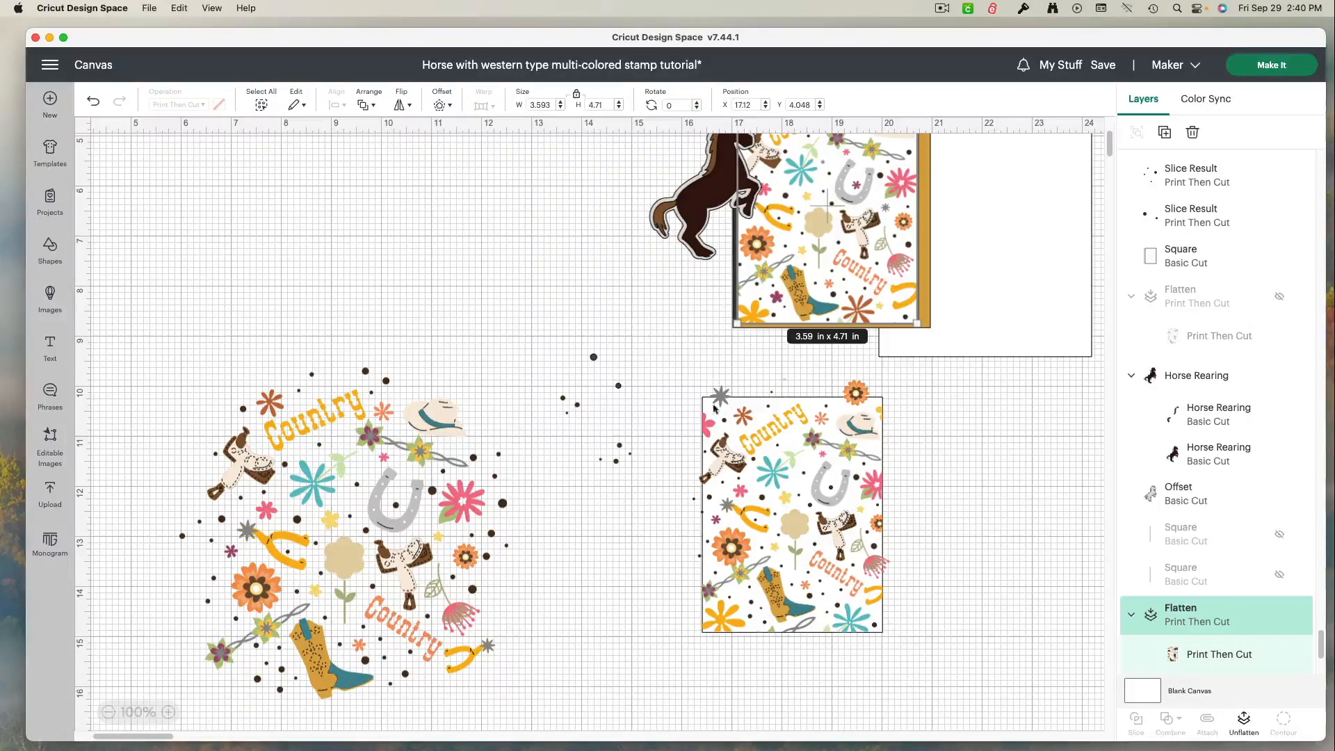
left_click(52, 262)
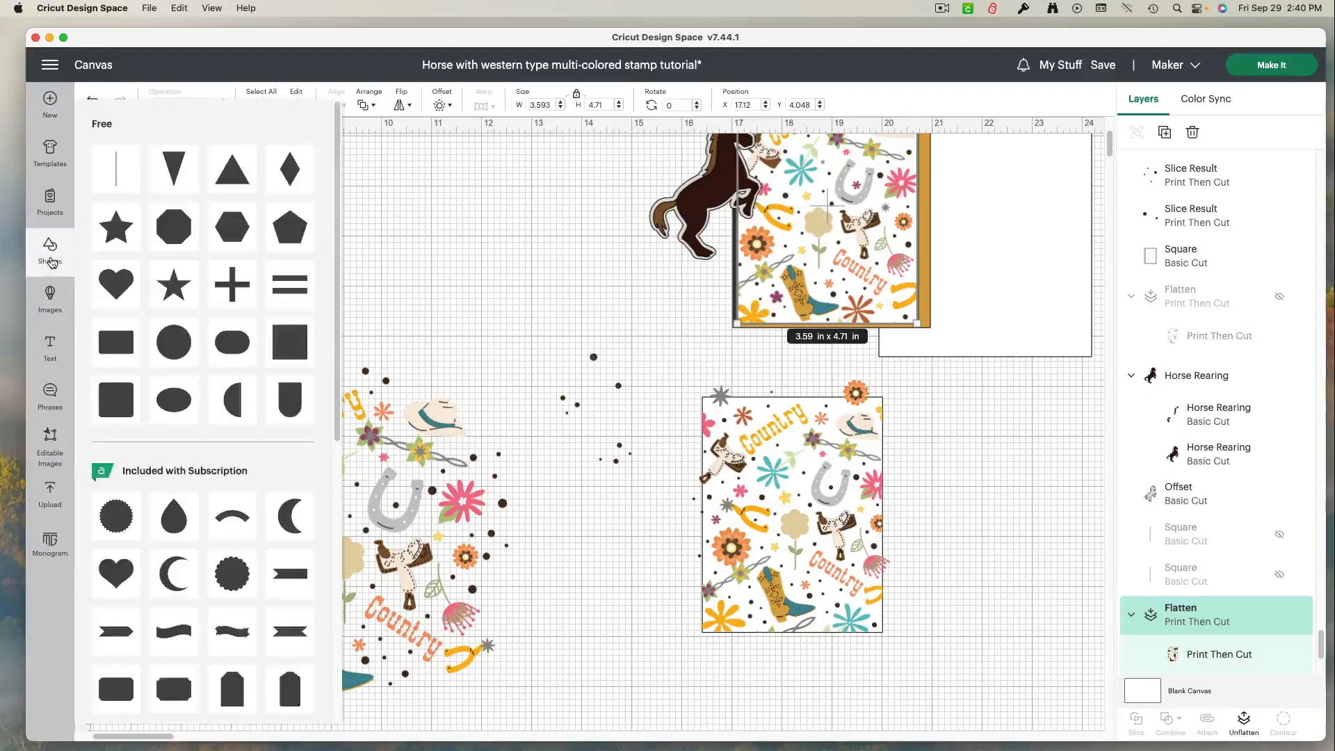
left_click(314, 381)
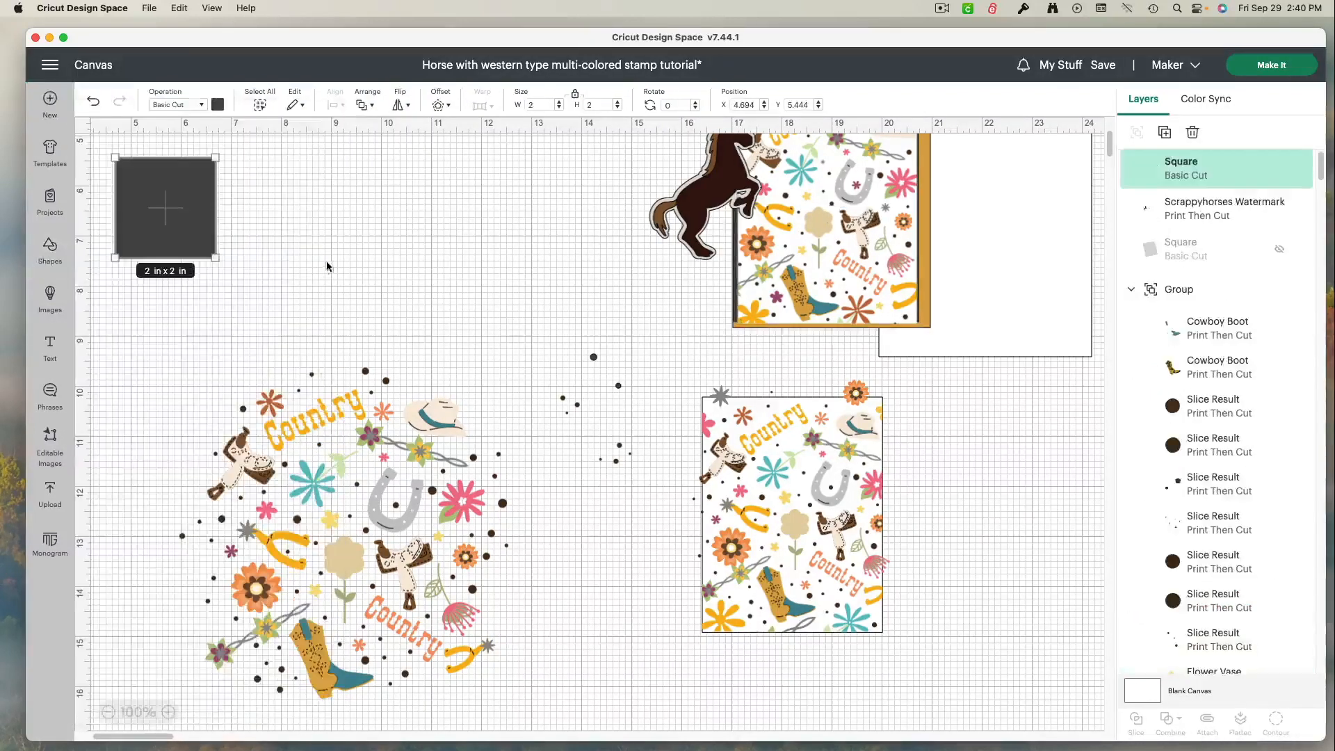
left_click_drag(170, 200, 445, 222)
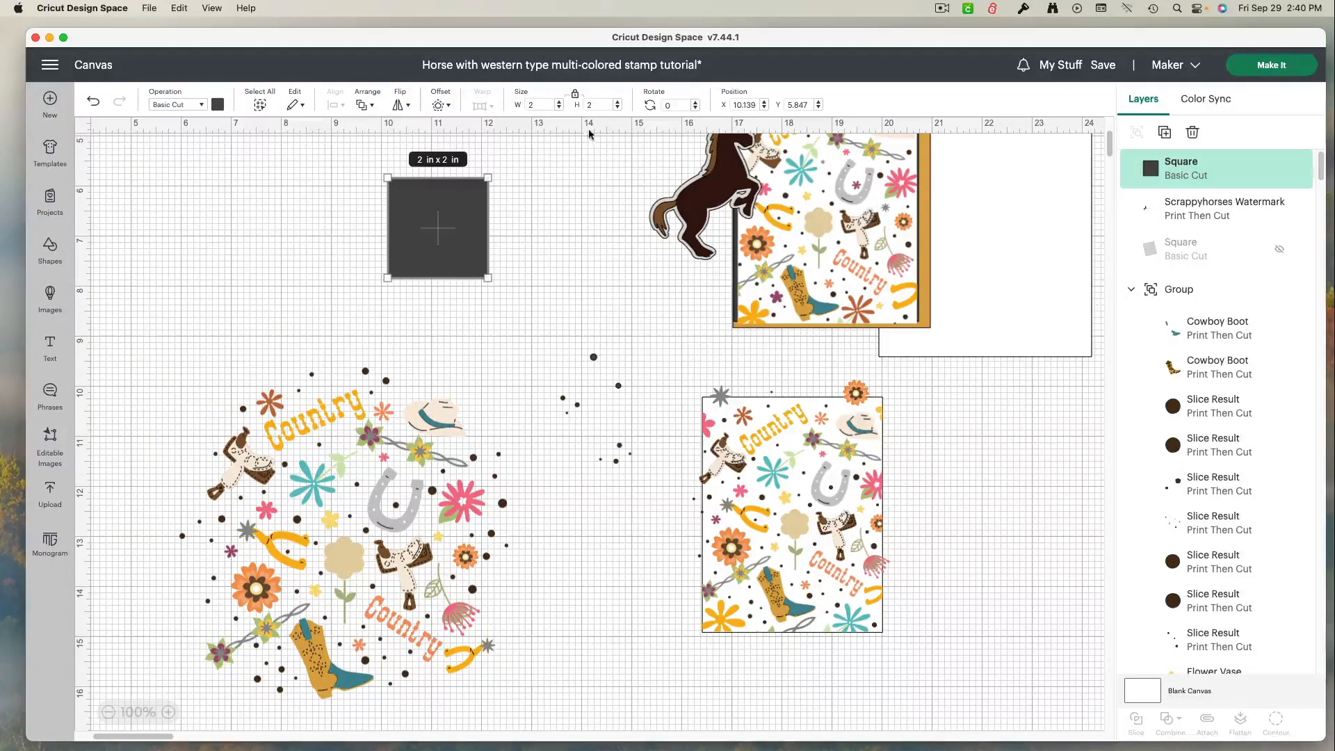
double_click(534, 102)
type("4")
key("Return")
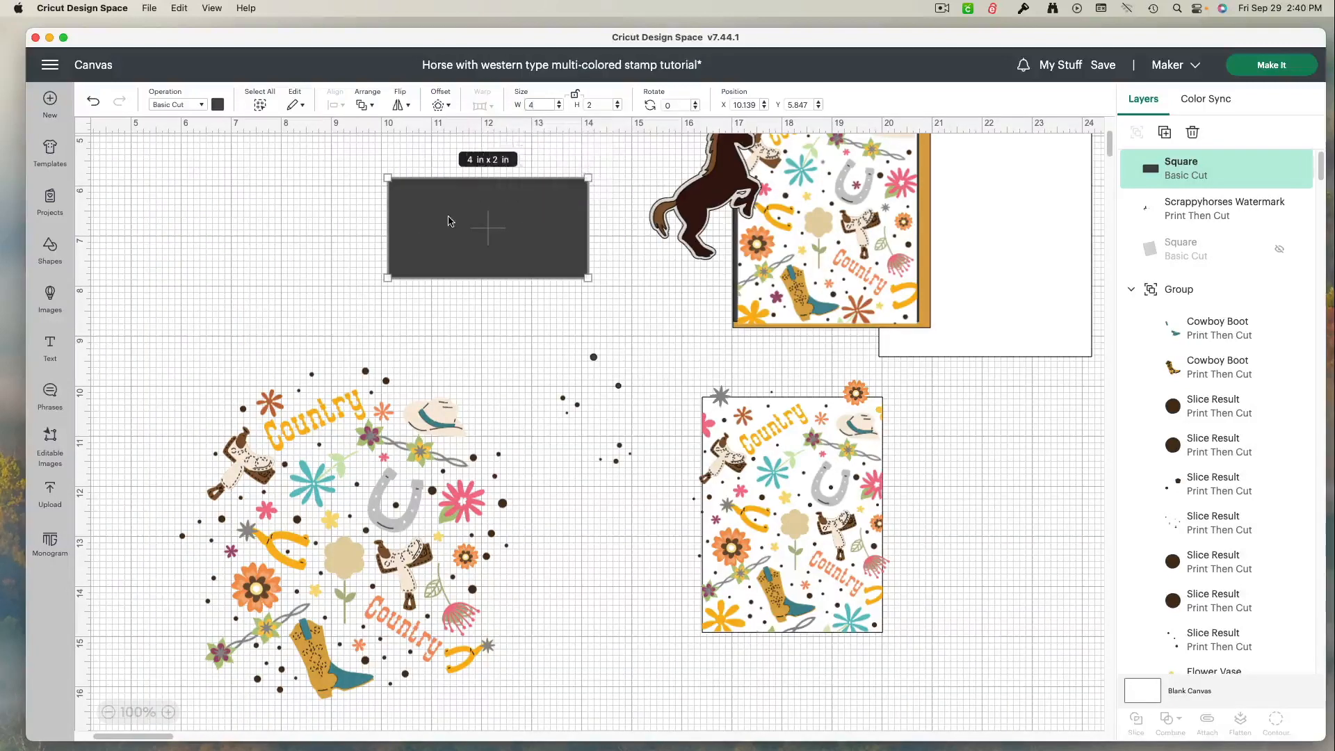
Check the finished card panel's size, and set the new square to 3.5 in wide and 4.7 in high.
left_click(812, 218)
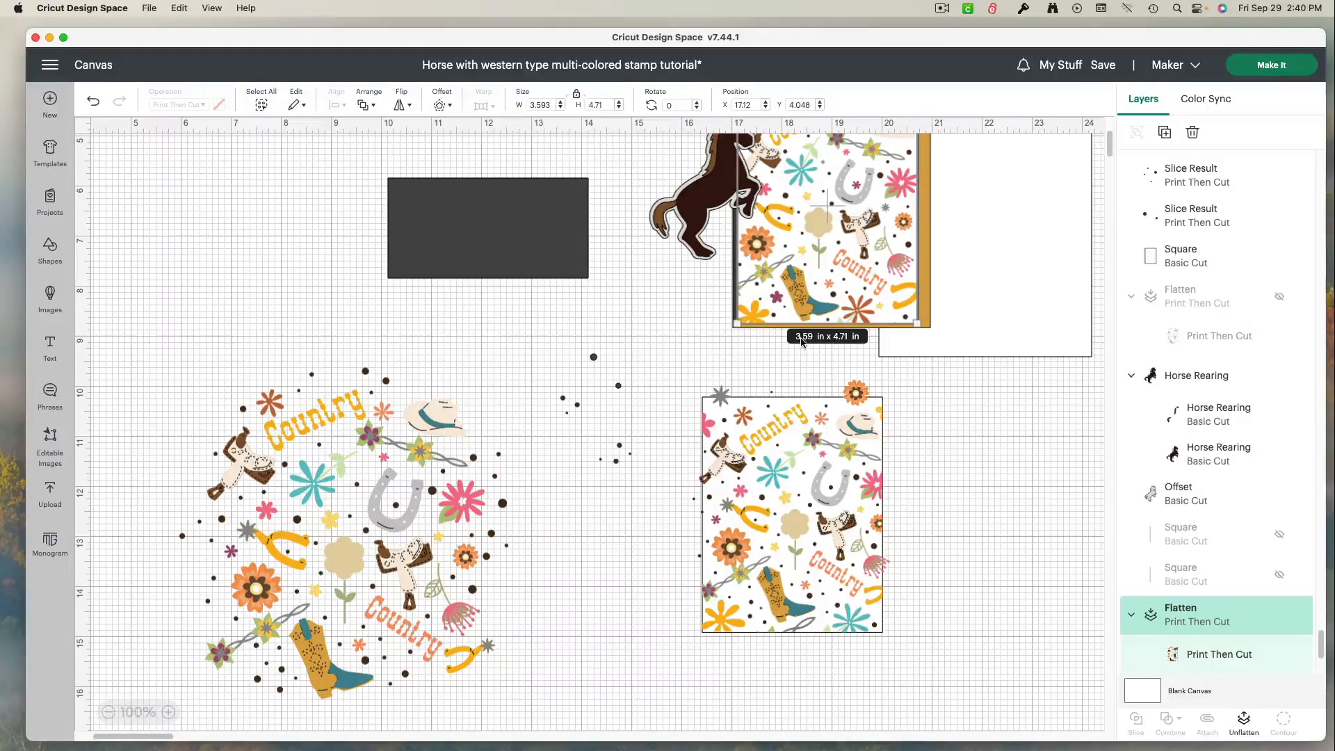
left_click(524, 234)
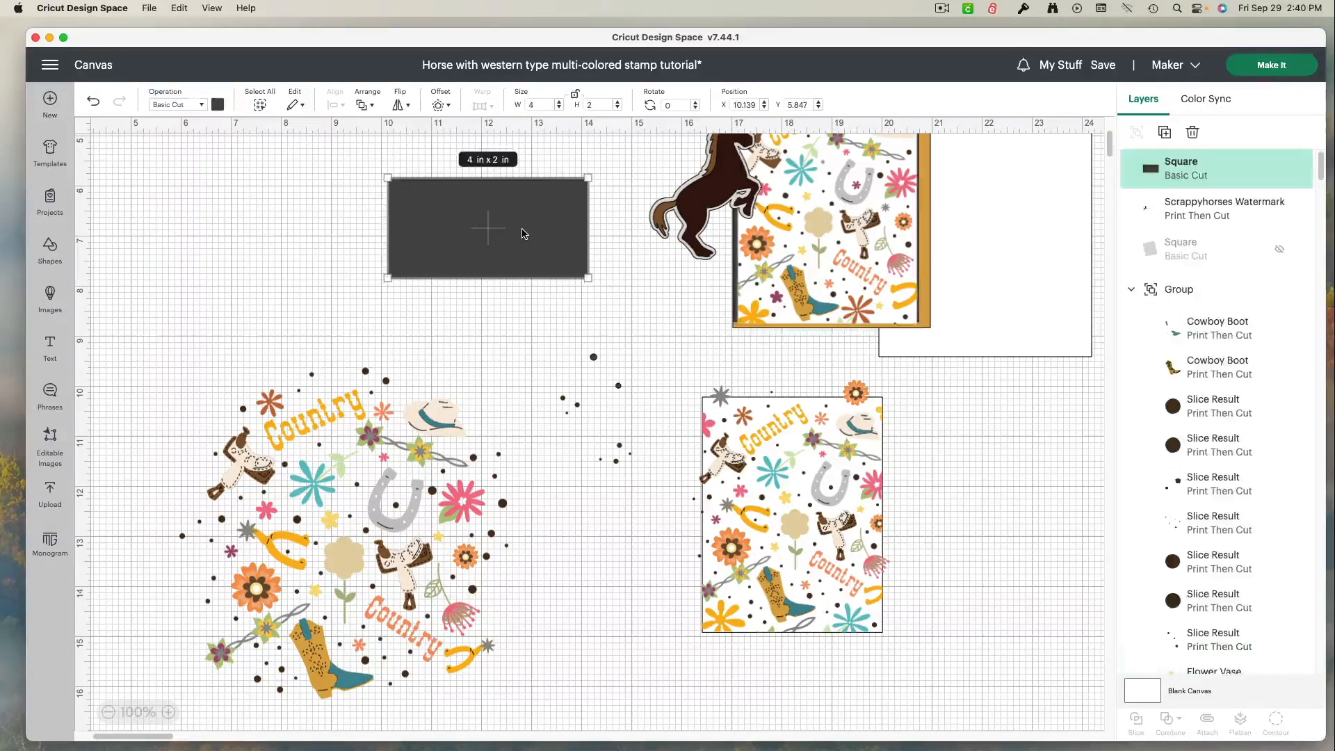
left_click(531, 103)
type("3.5")
key("Return")
left_click(584, 104)
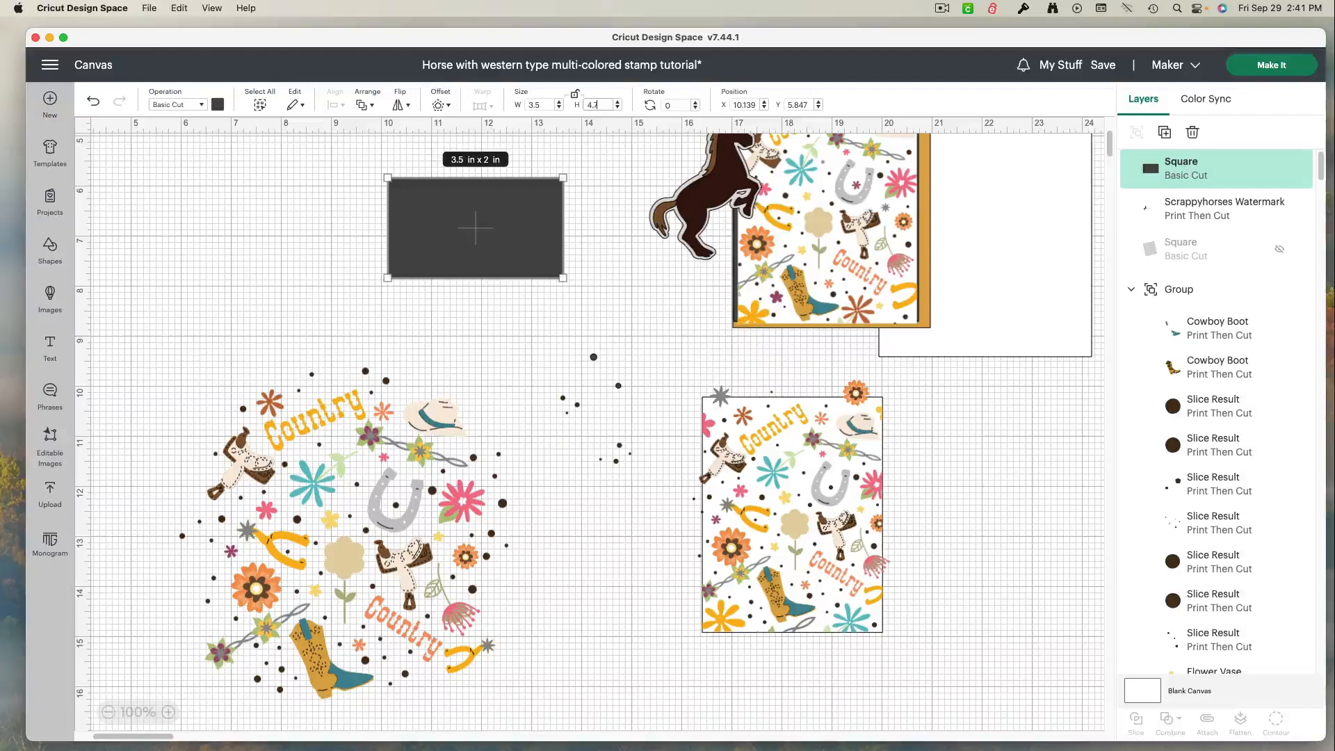
type("4.7")
key("Return")
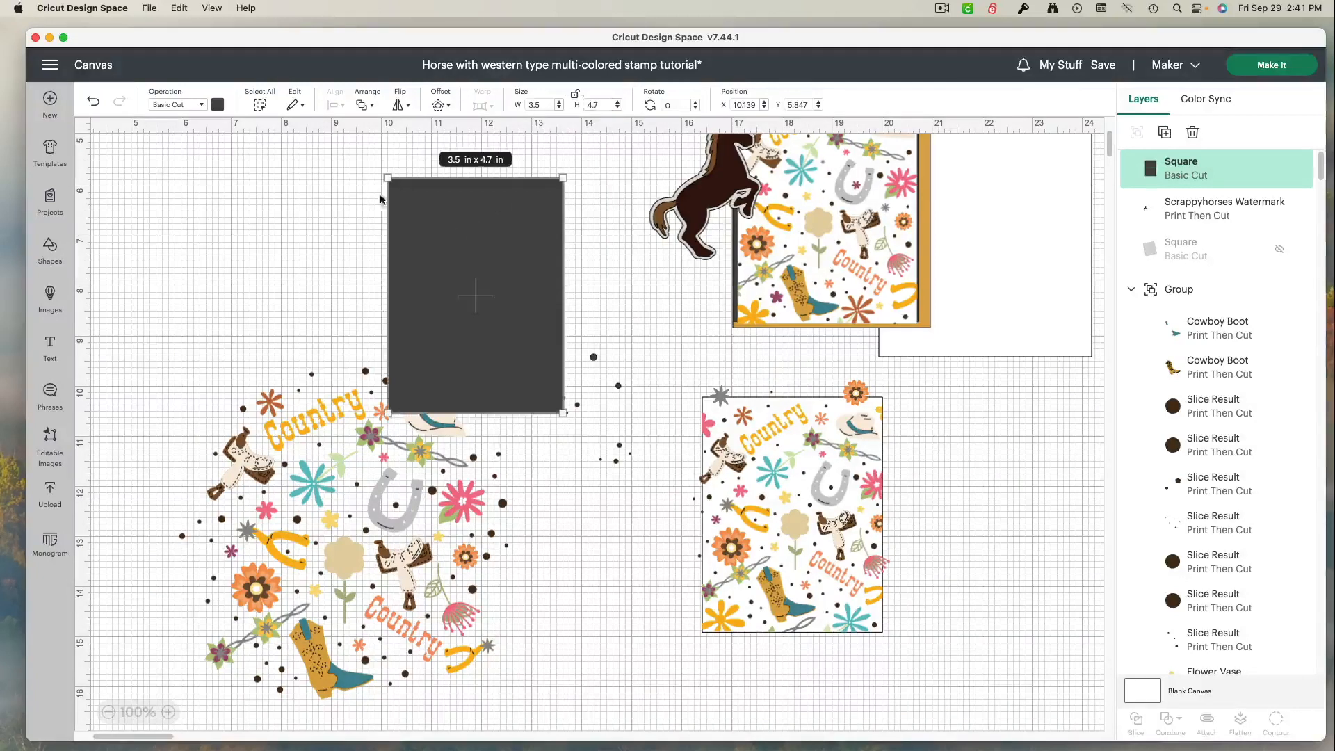
Recolor the new rectangle white, move it over the large western motif group, and send it to the back.
left_click(219, 106)
left_click(248, 163)
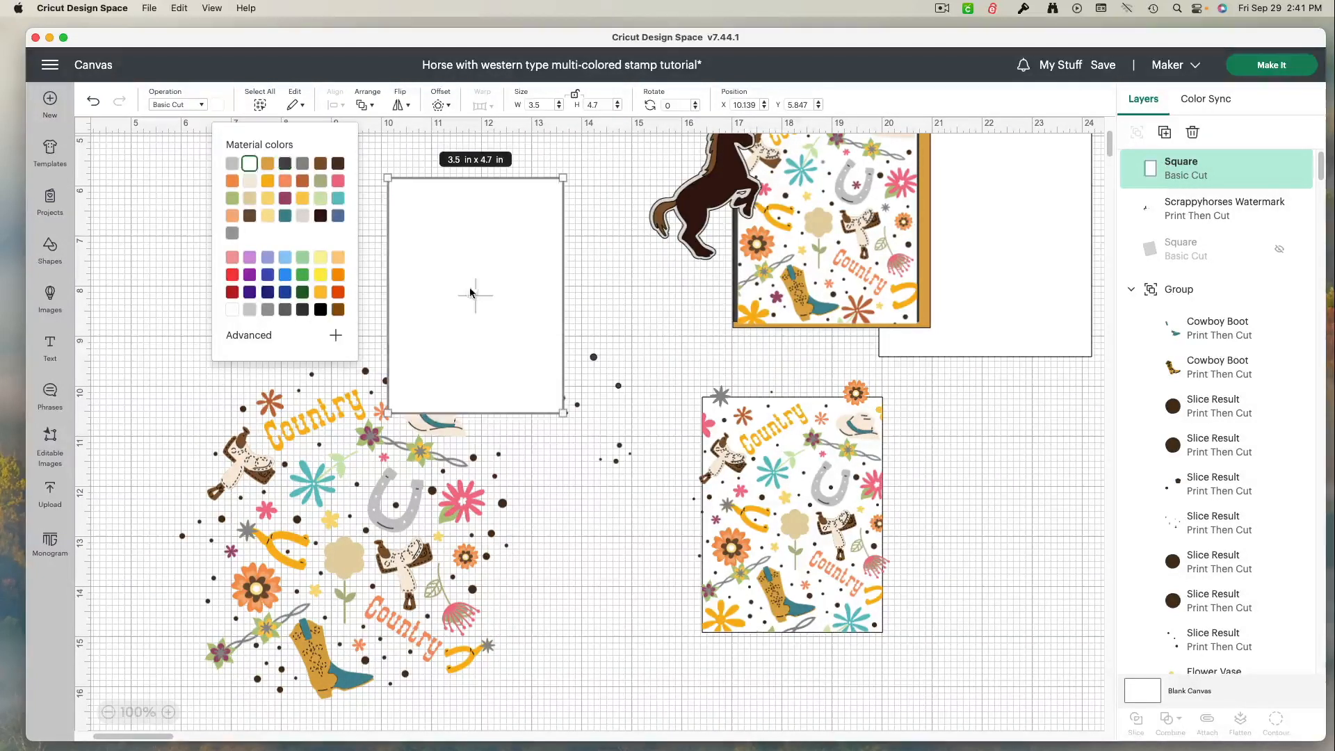
left_click_drag(489, 345, 365, 537)
right_click(366, 537)
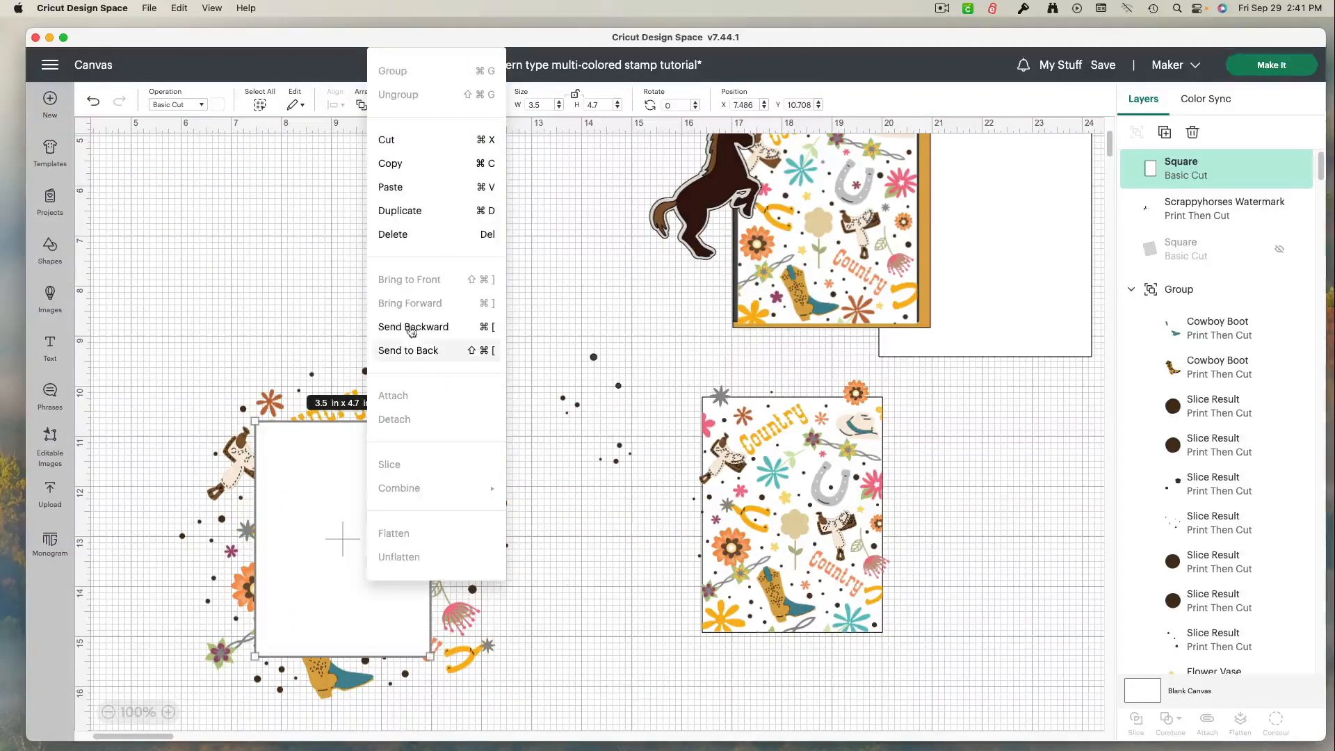
left_click(421, 350)
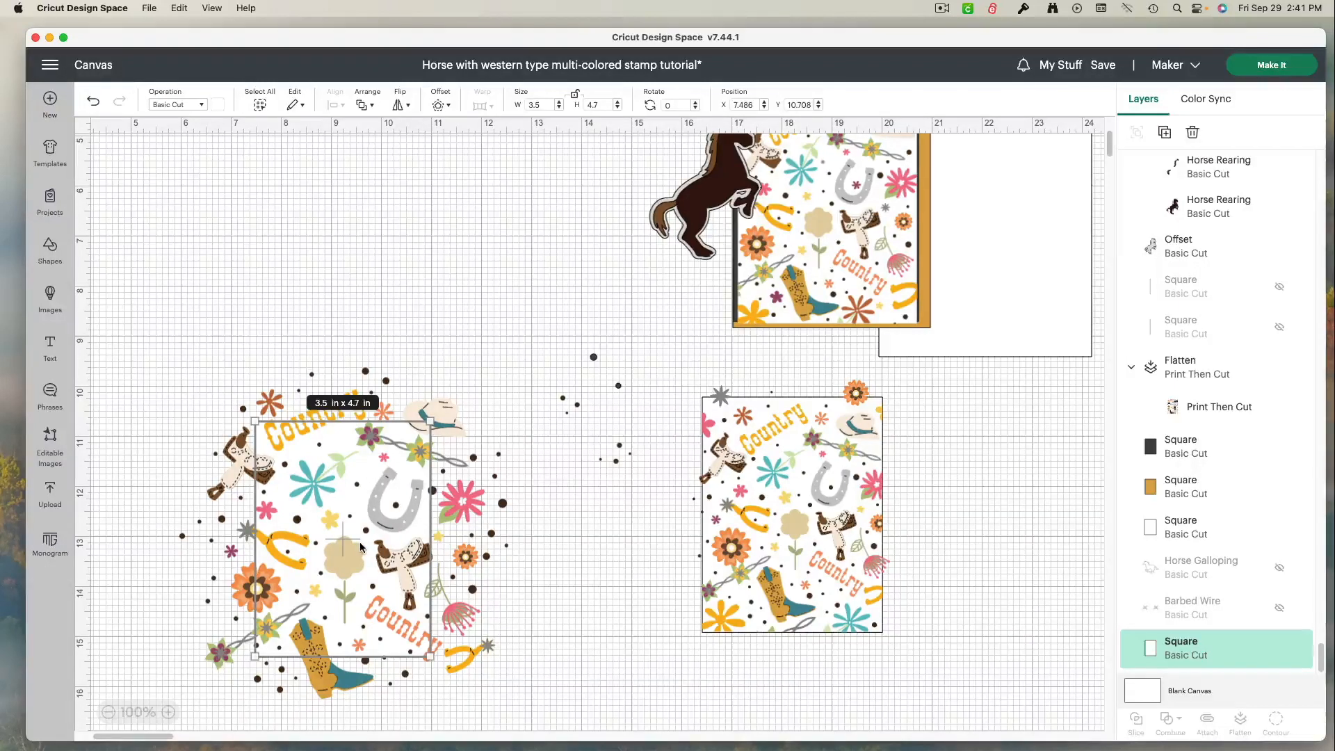
Scale the western motif group down to about 4.92 x 4.95 in and position it over the white rectangle.
left_click(466, 626)
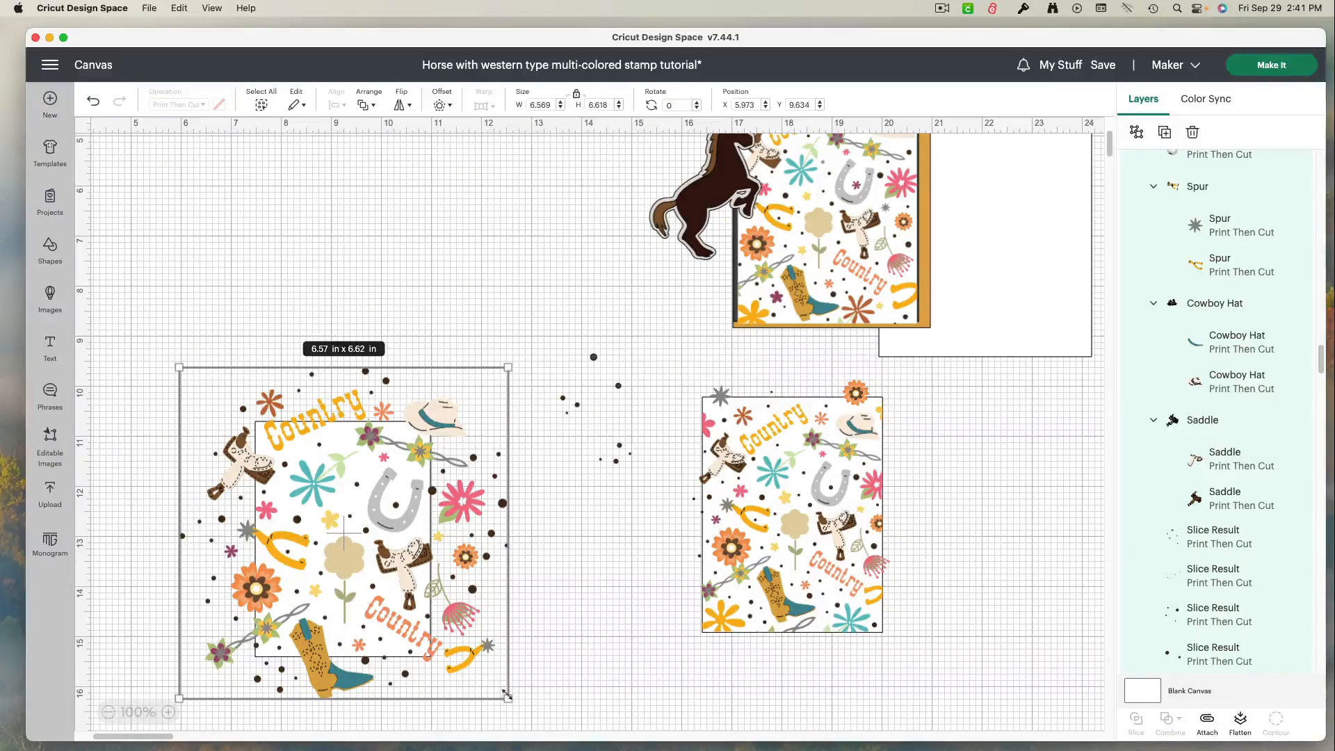
left_click_drag(507, 696, 409, 608)
left_click_drag(462, 657, 456, 653)
left_click_drag(401, 605, 403, 611)
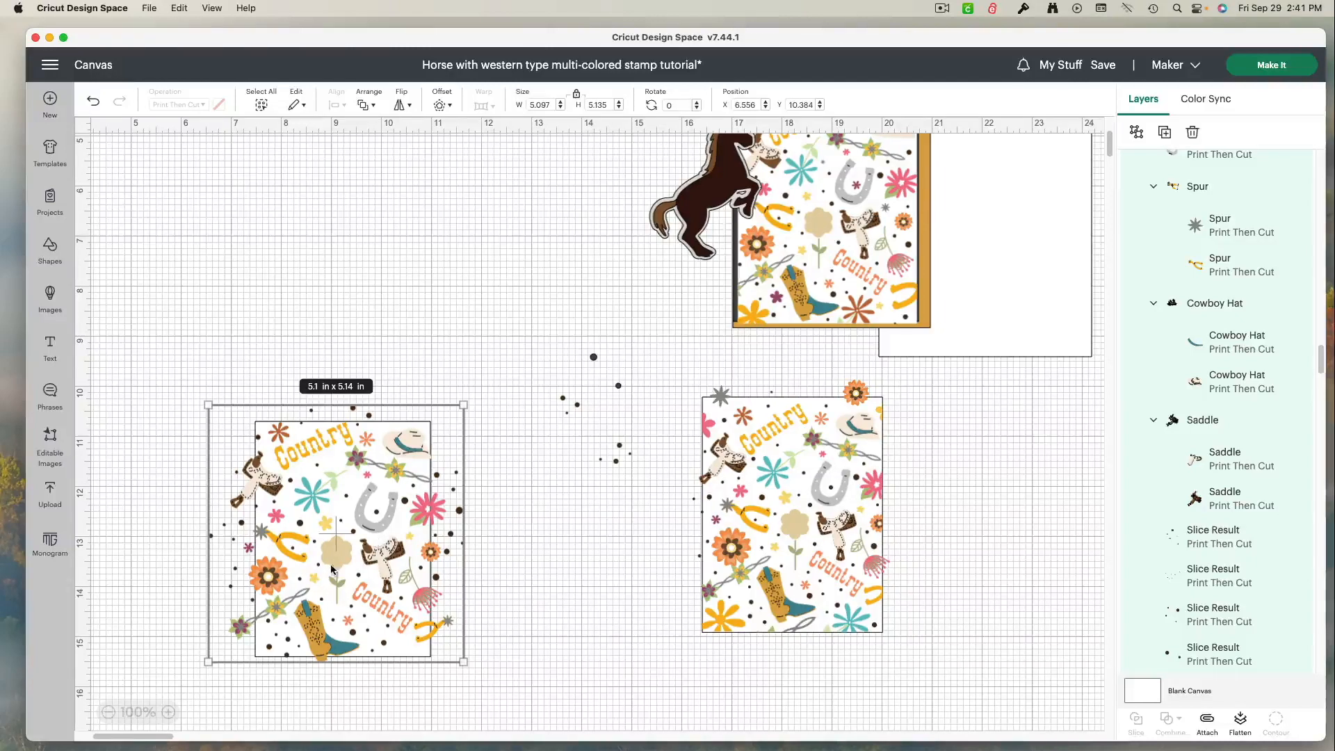
left_click_drag(341, 564, 356, 569)
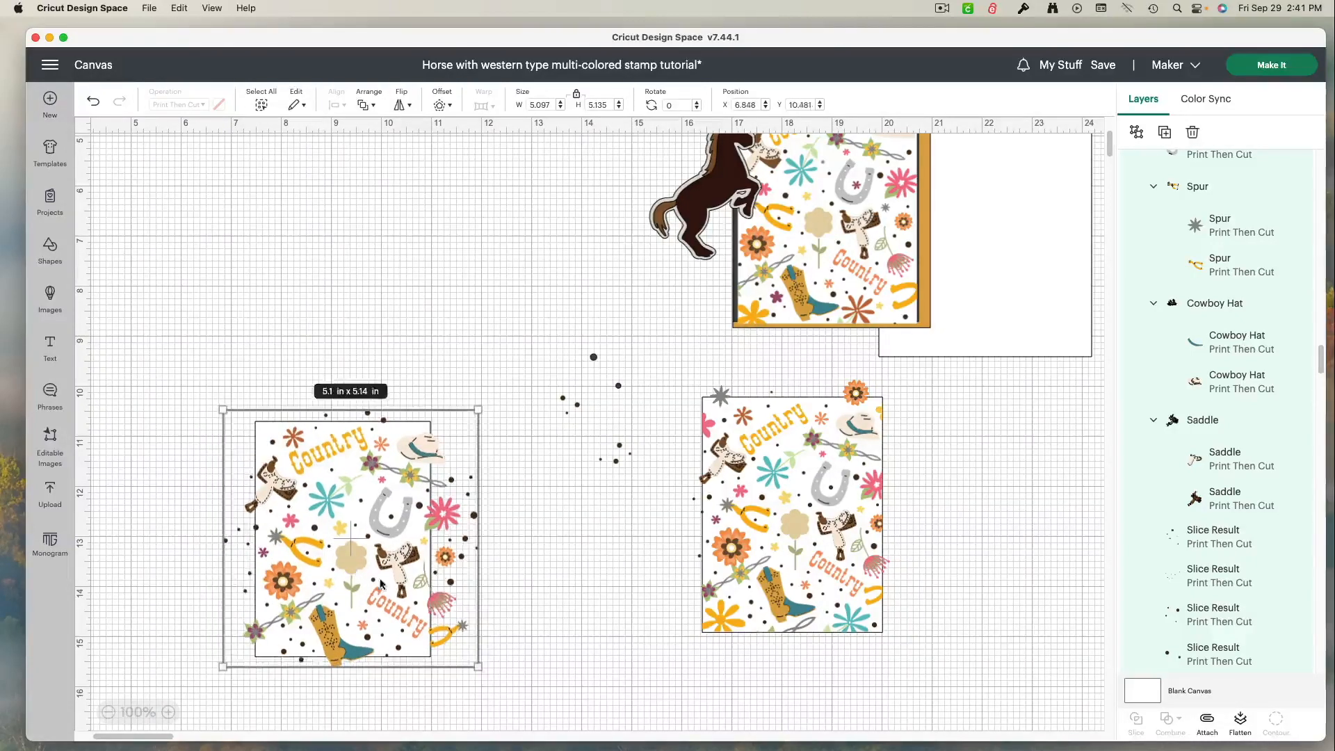
left_click_drag(478, 667, 469, 657)
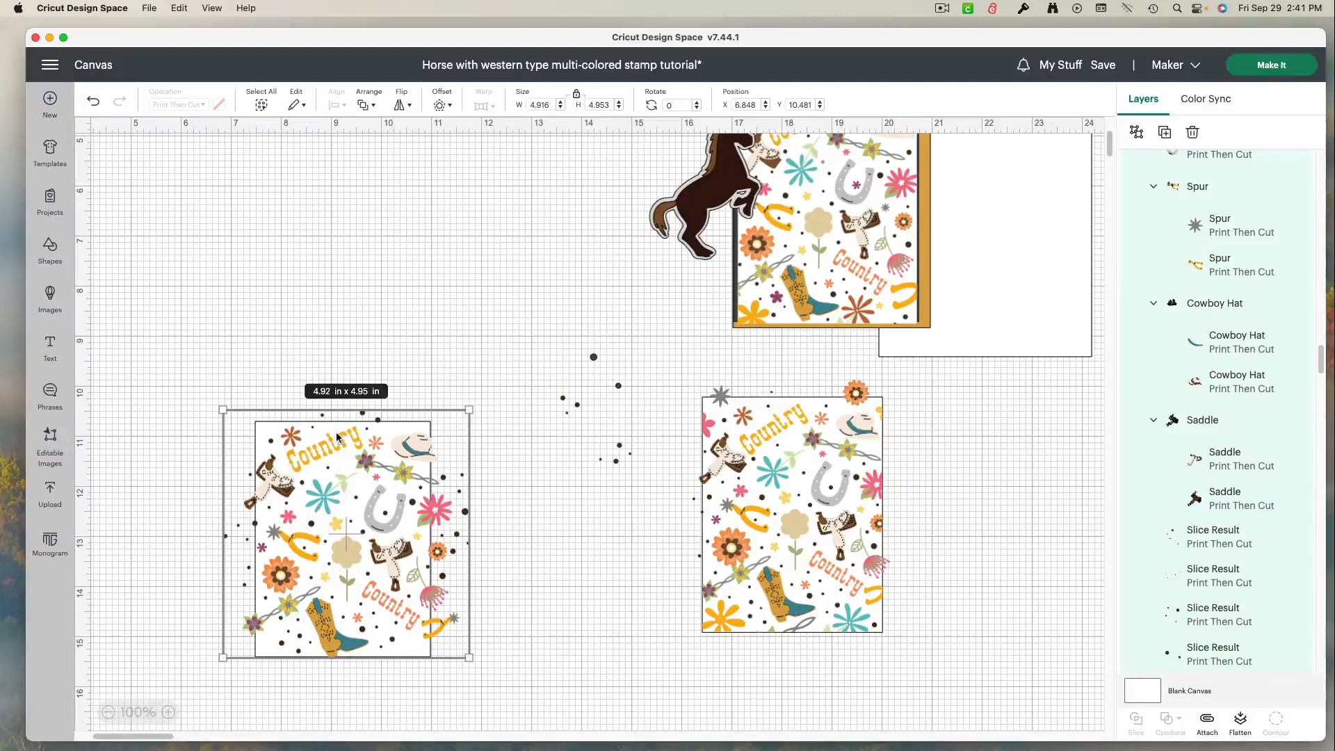
left_click(543, 630)
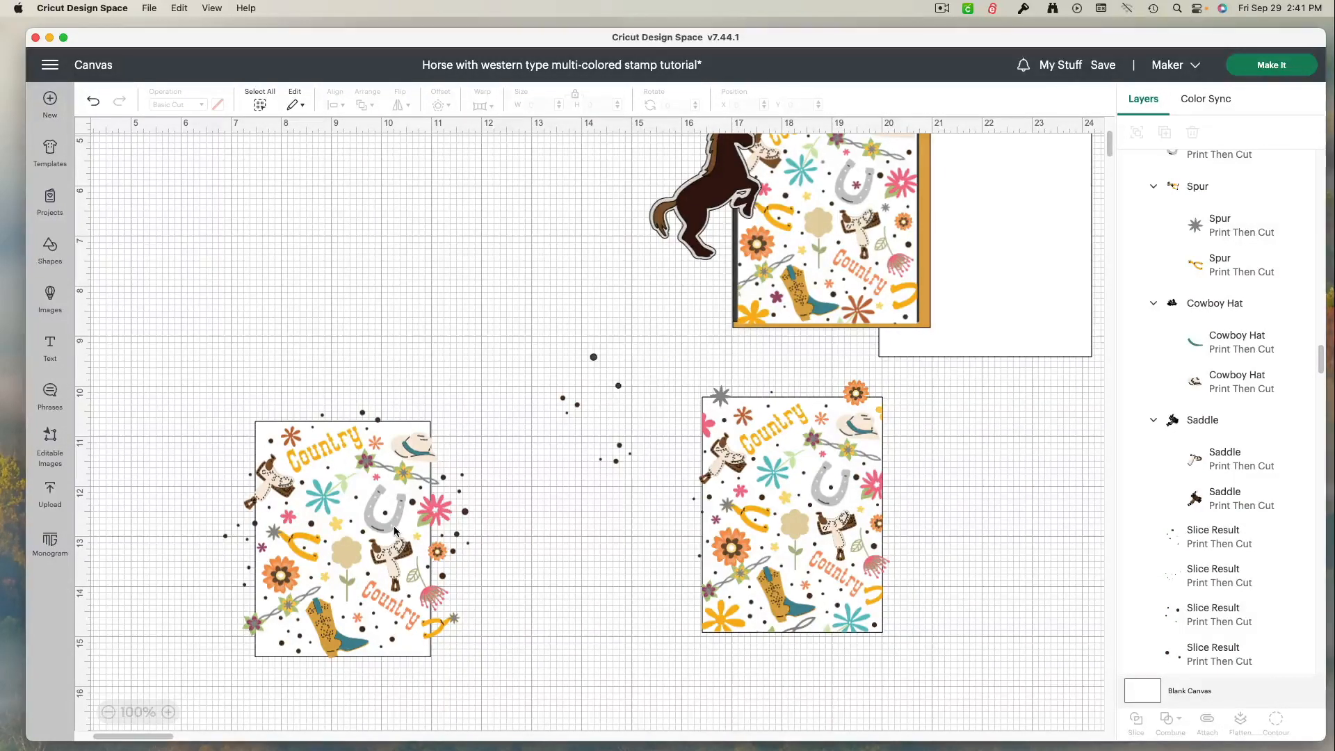
Refine the motif group's size to about 4.9 x 4.93 in and shift it slightly to fit the white rectangle.
mouse_move(395, 532)
left_mouse_down()
mouse_move(390, 514)
mouse_move(388, 527)
left_mouse_up()
left_click_drag(464, 649, 492, 681)
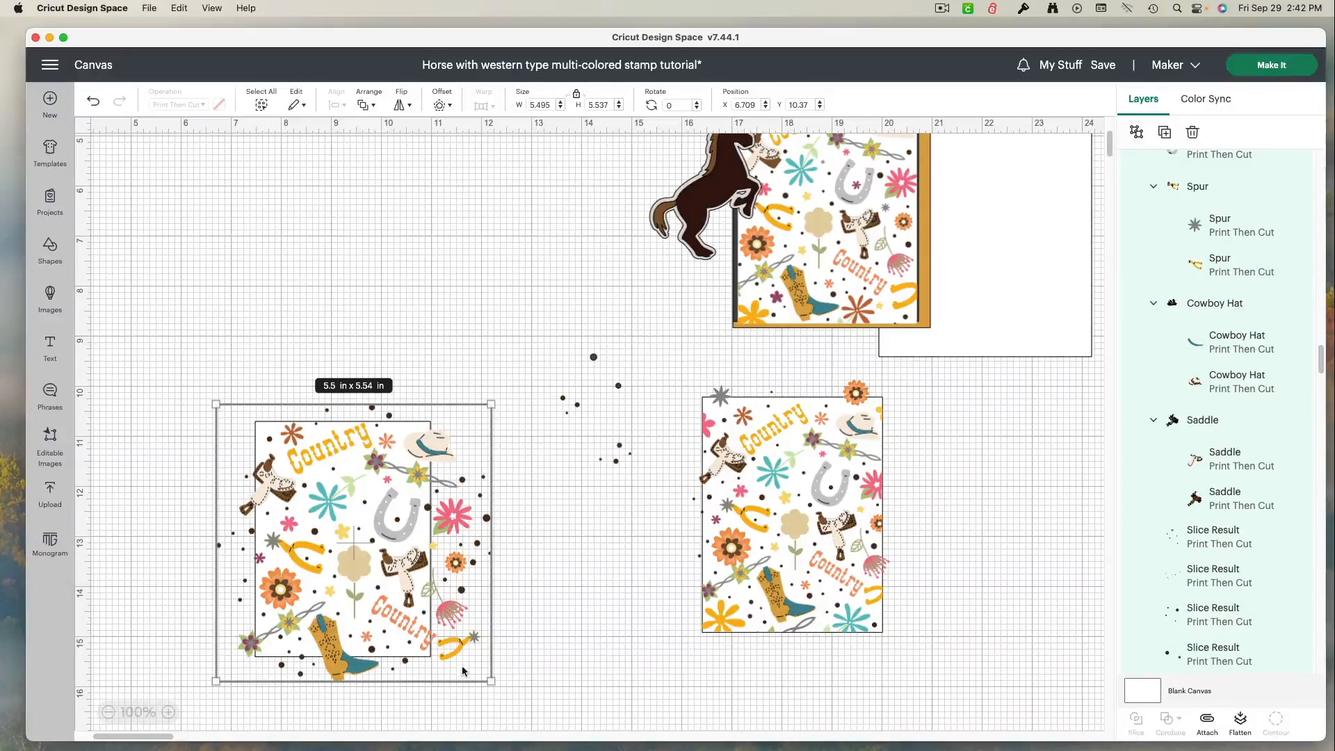
left_click_drag(489, 679, 461, 651)
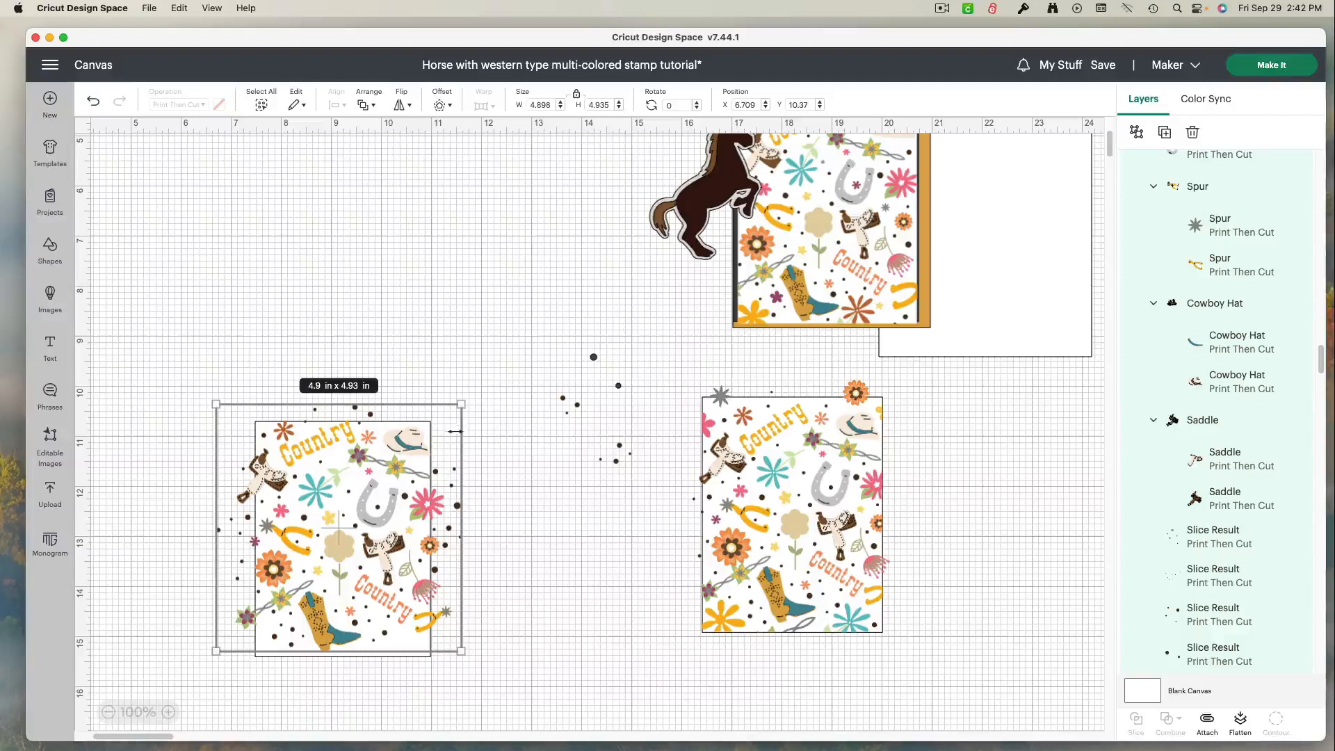
left_click(489, 548)
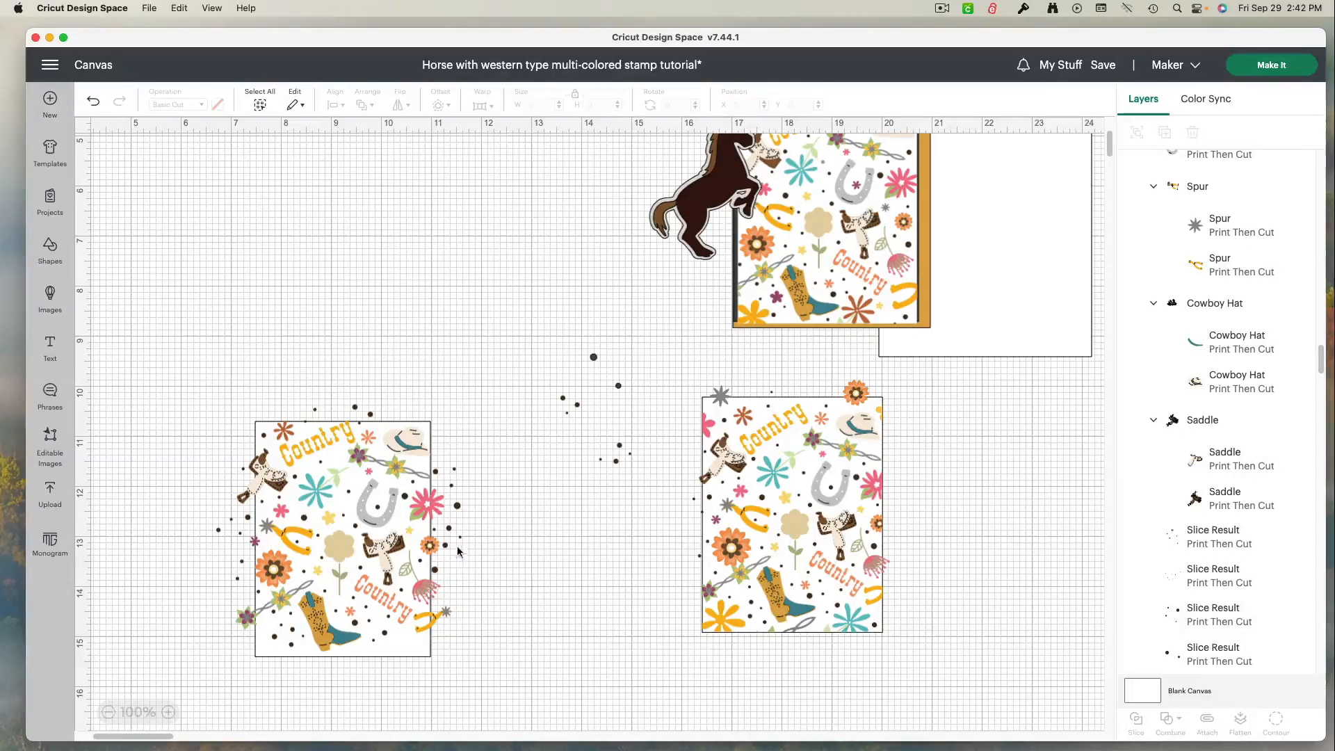
left_click_drag(407, 540, 407, 552)
left_click(586, 589)
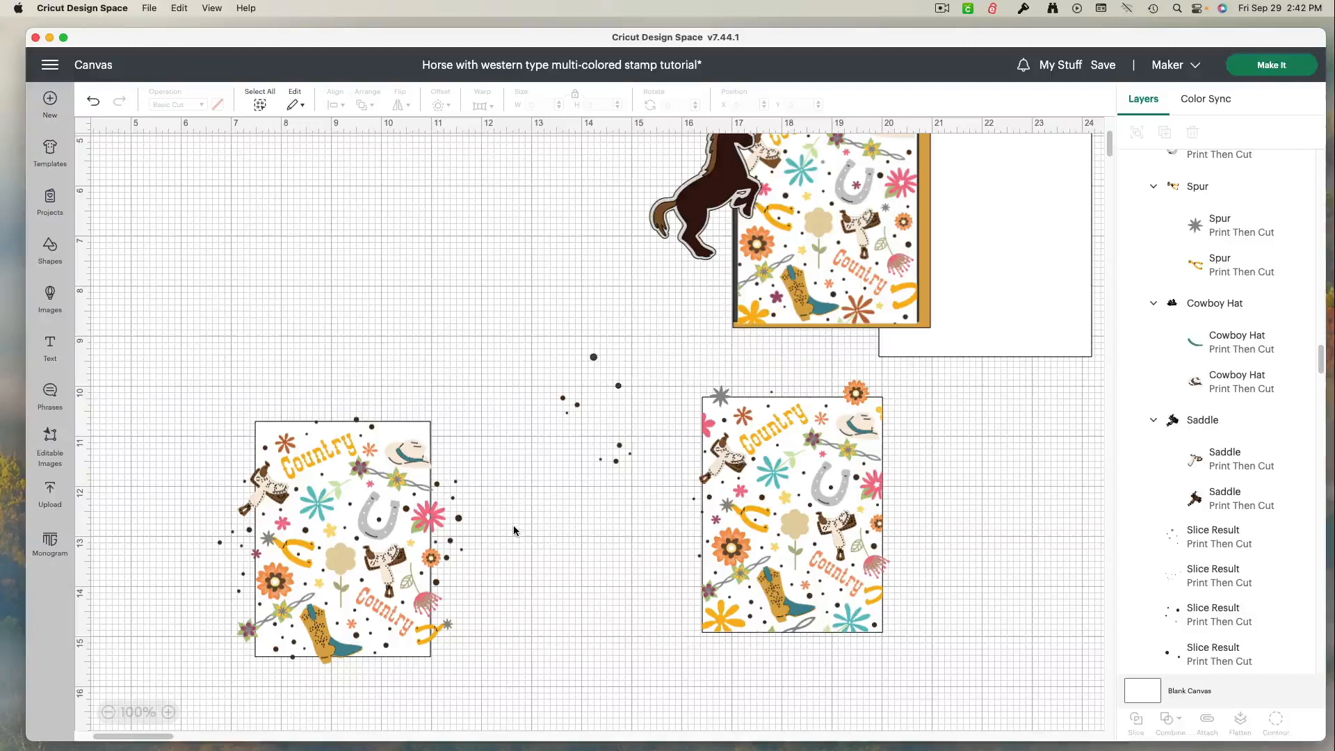
Add a 2 x 2 in square beside the finished pattern panel and move the loose black dots above the new panel.
left_click(67, 262)
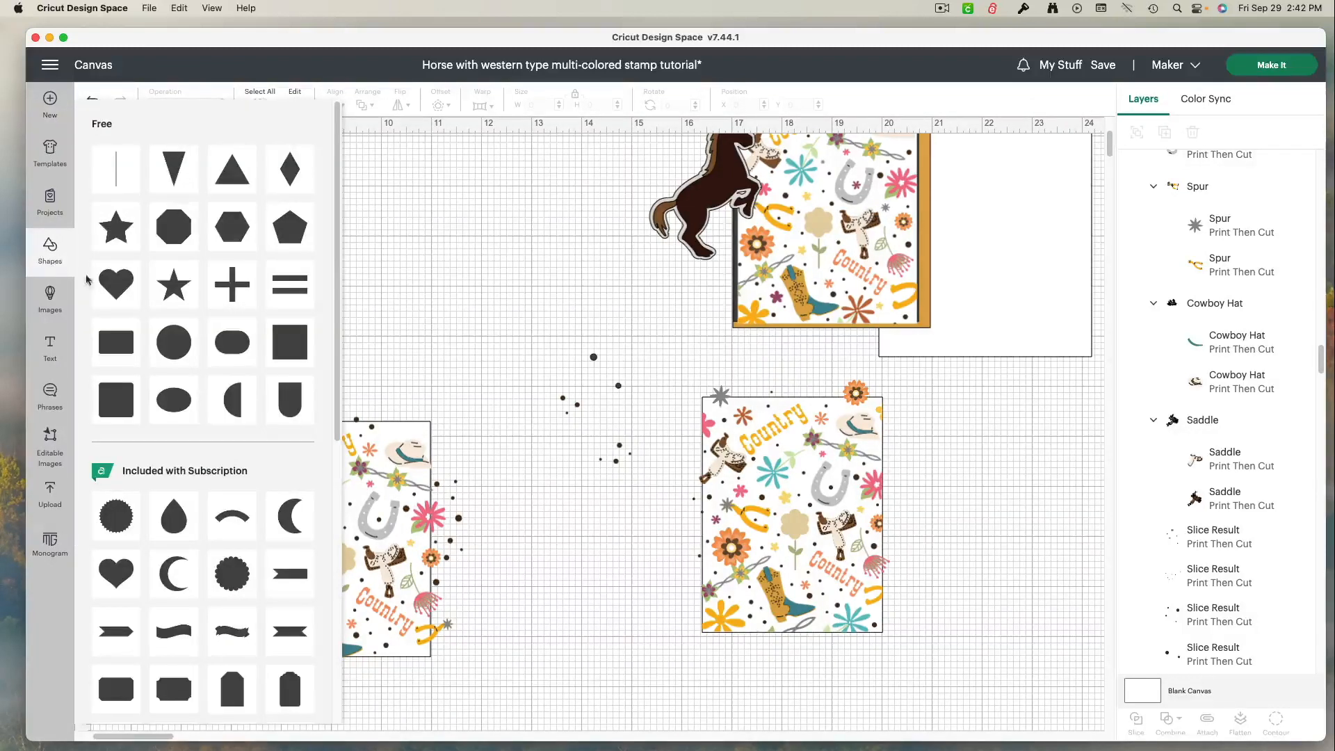
left_click(303, 348)
left_click_drag(221, 247, 1012, 563)
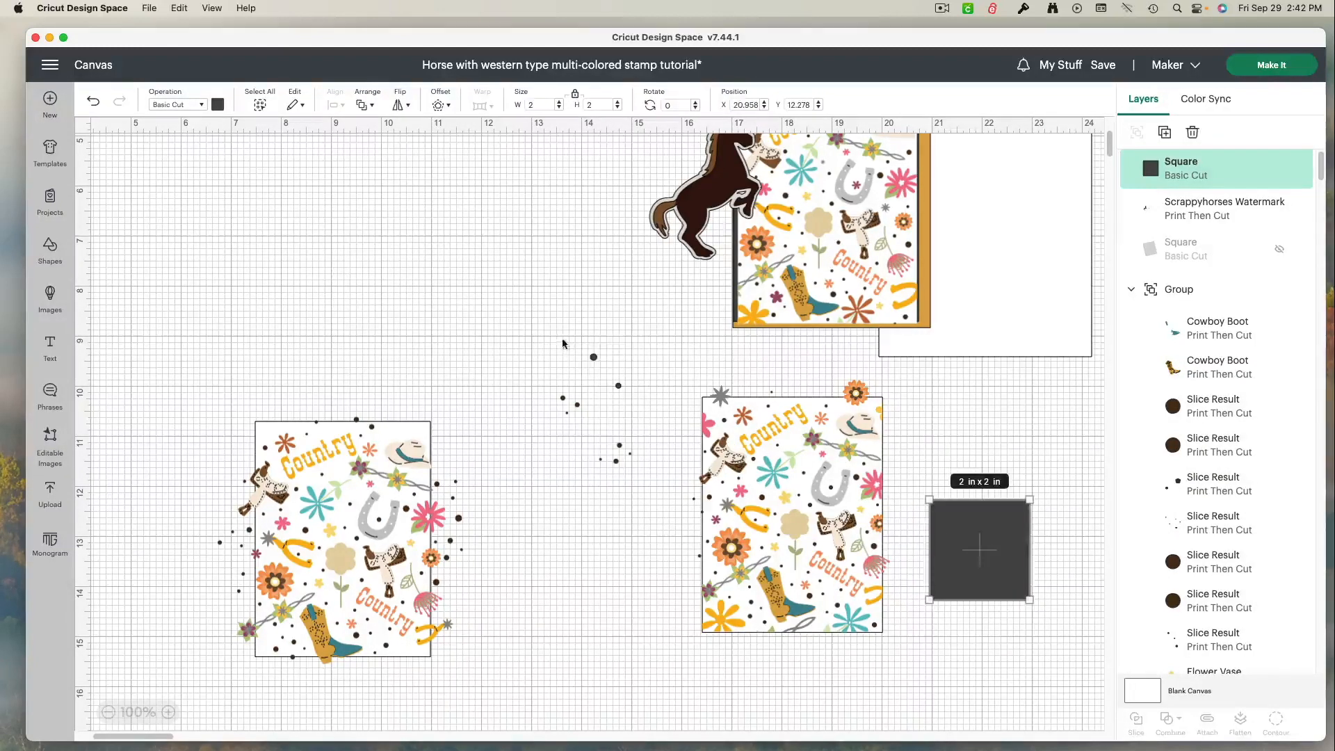
left_click_drag(562, 340, 634, 473)
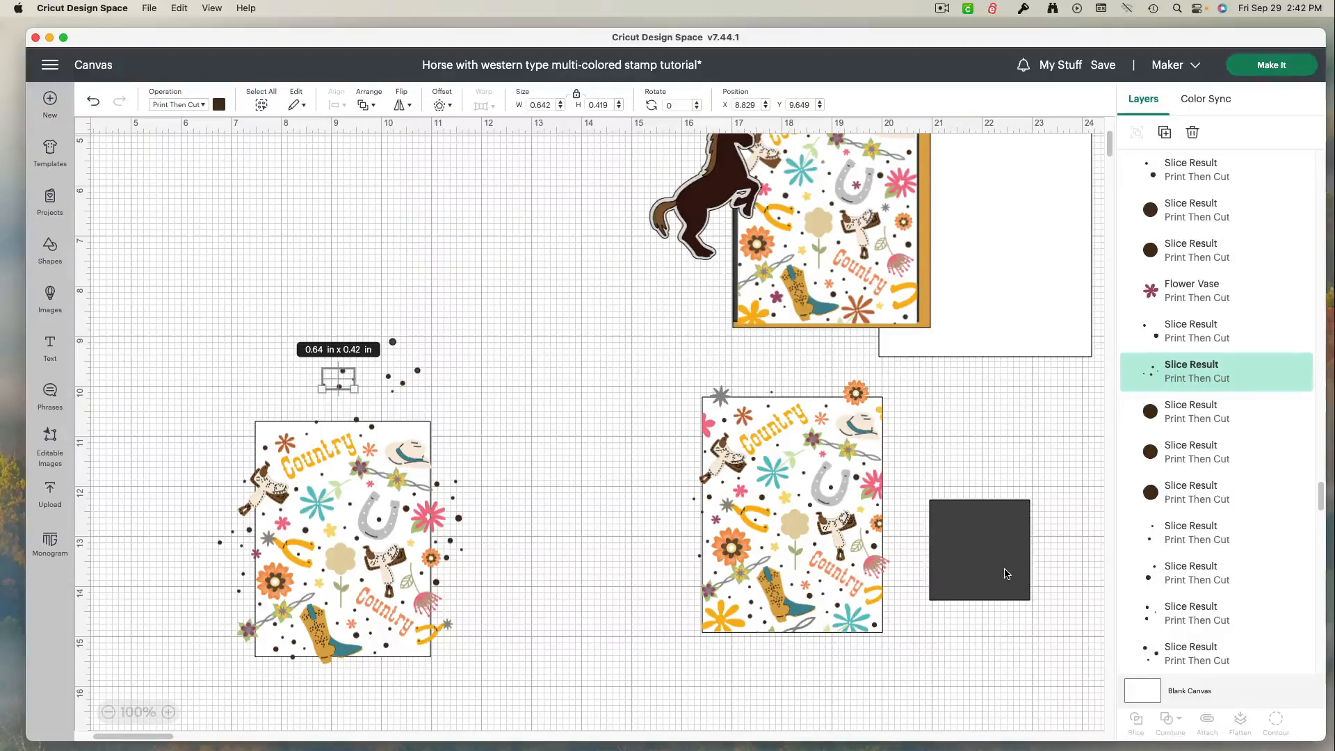
Place the dark square flush against the finished pattern panel's left edge, covering the motifs that stick out.
left_click_drag(1005, 574, 639, 532)
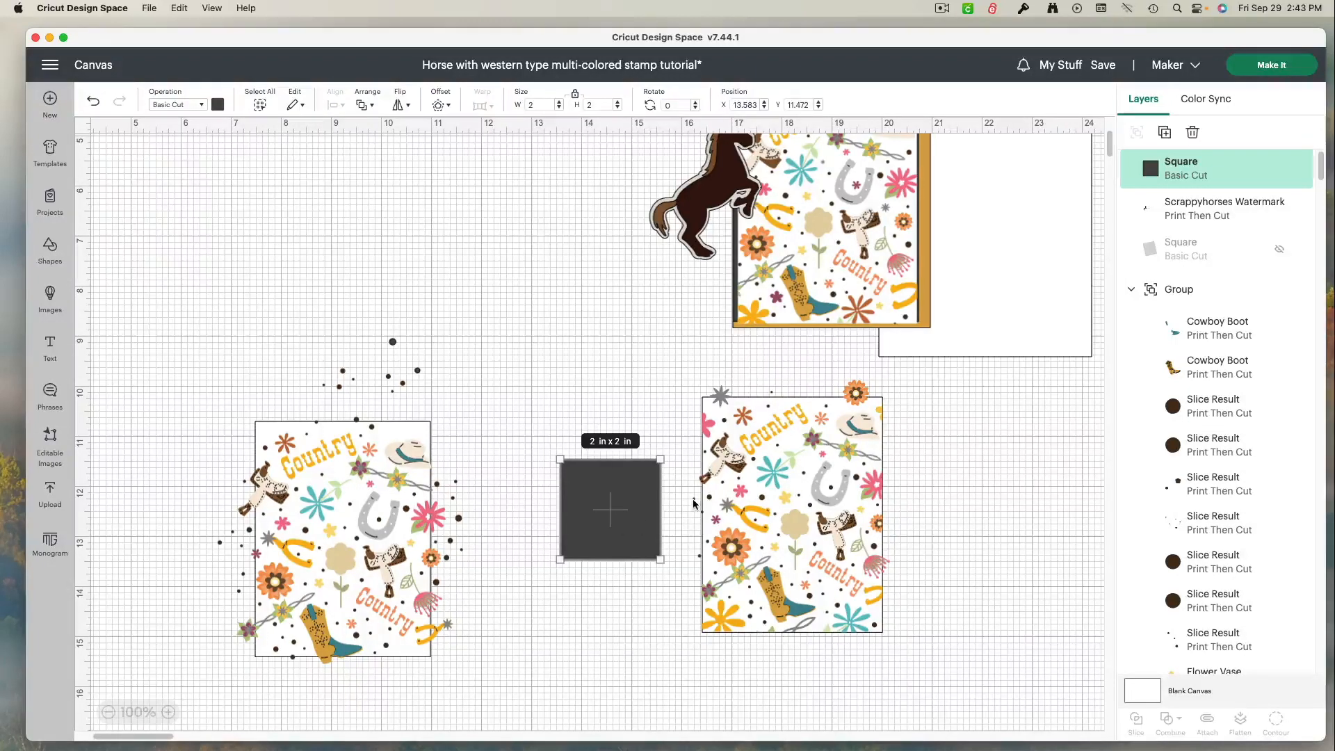
left_click_drag(624, 523, 662, 512)
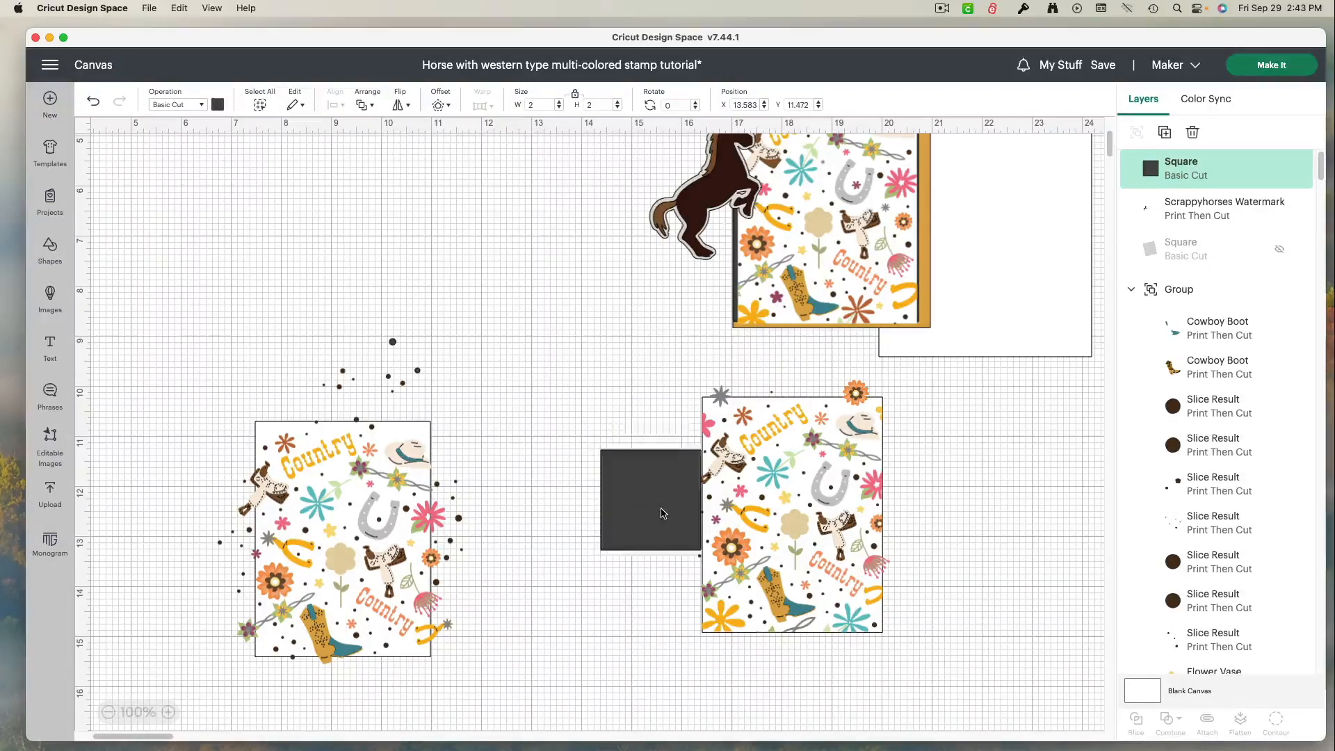
left_click(650, 573)
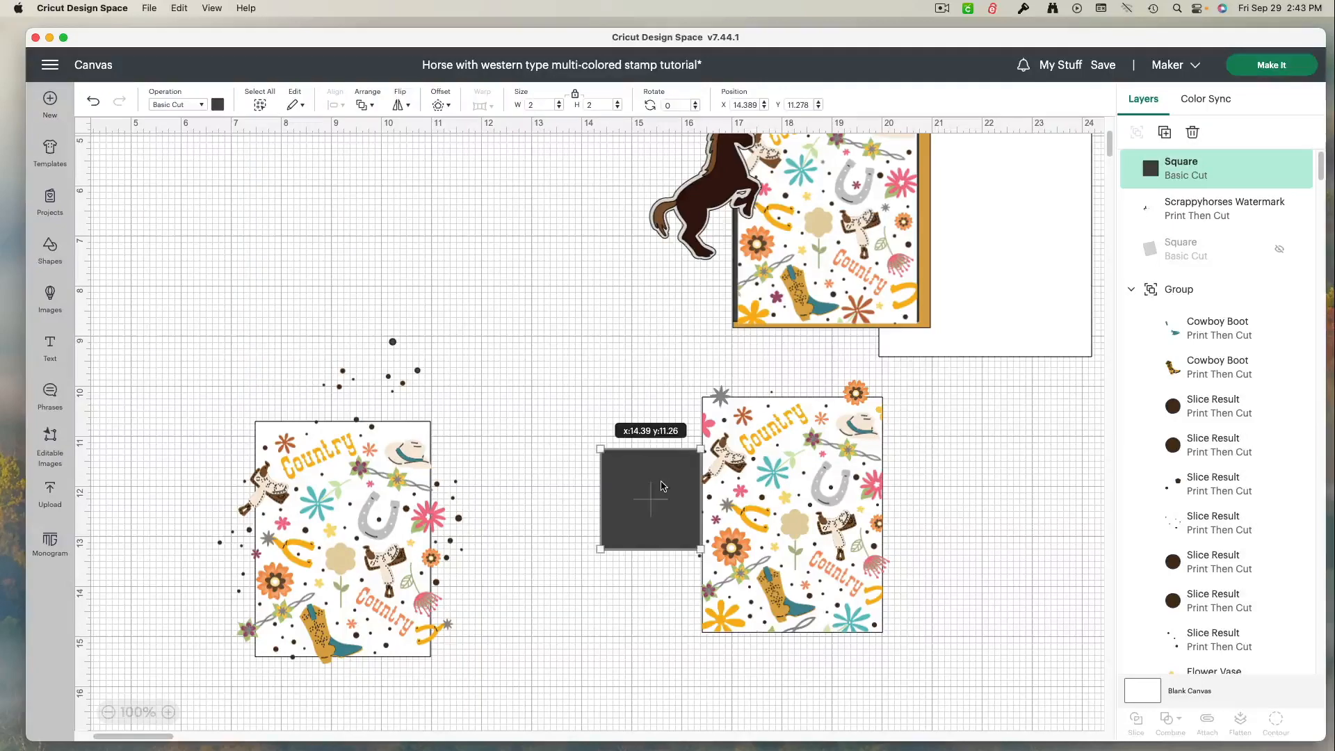
left_click(168, 712)
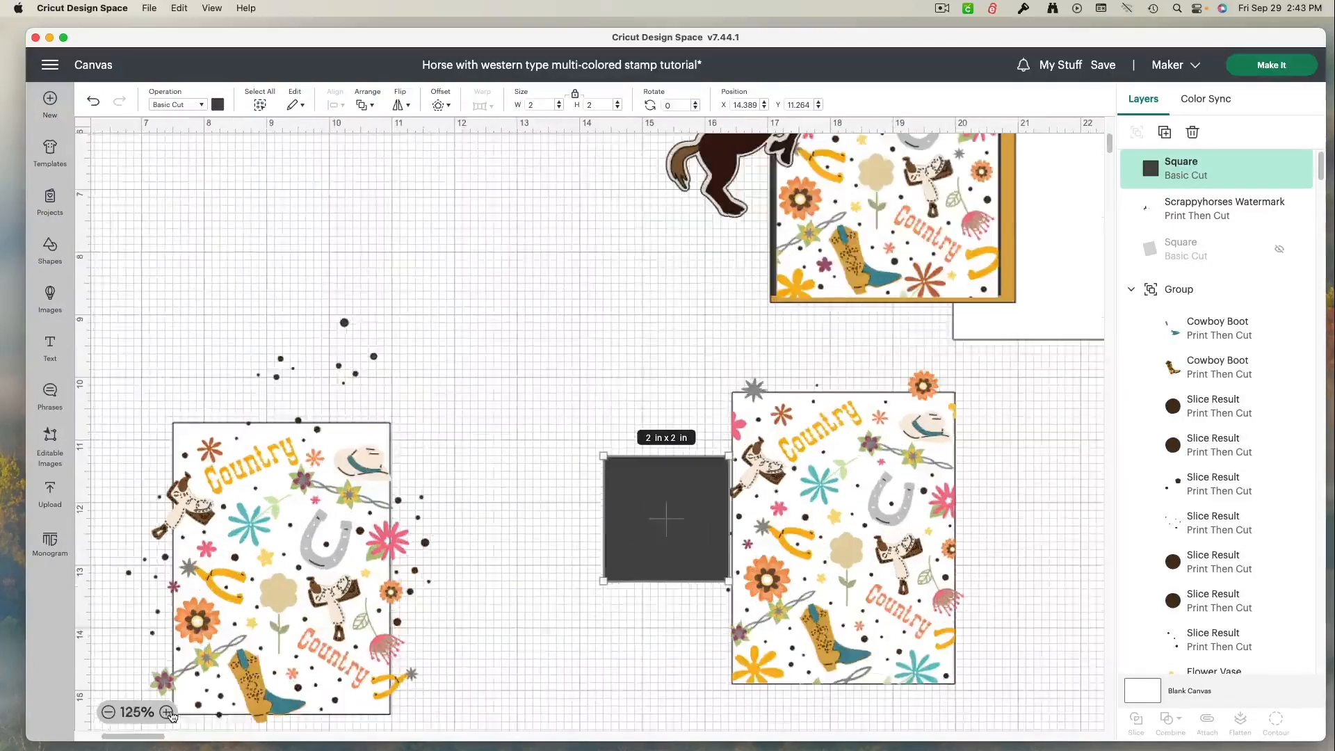
left_click(170, 712)
scroll(379, 438, "right", 5)
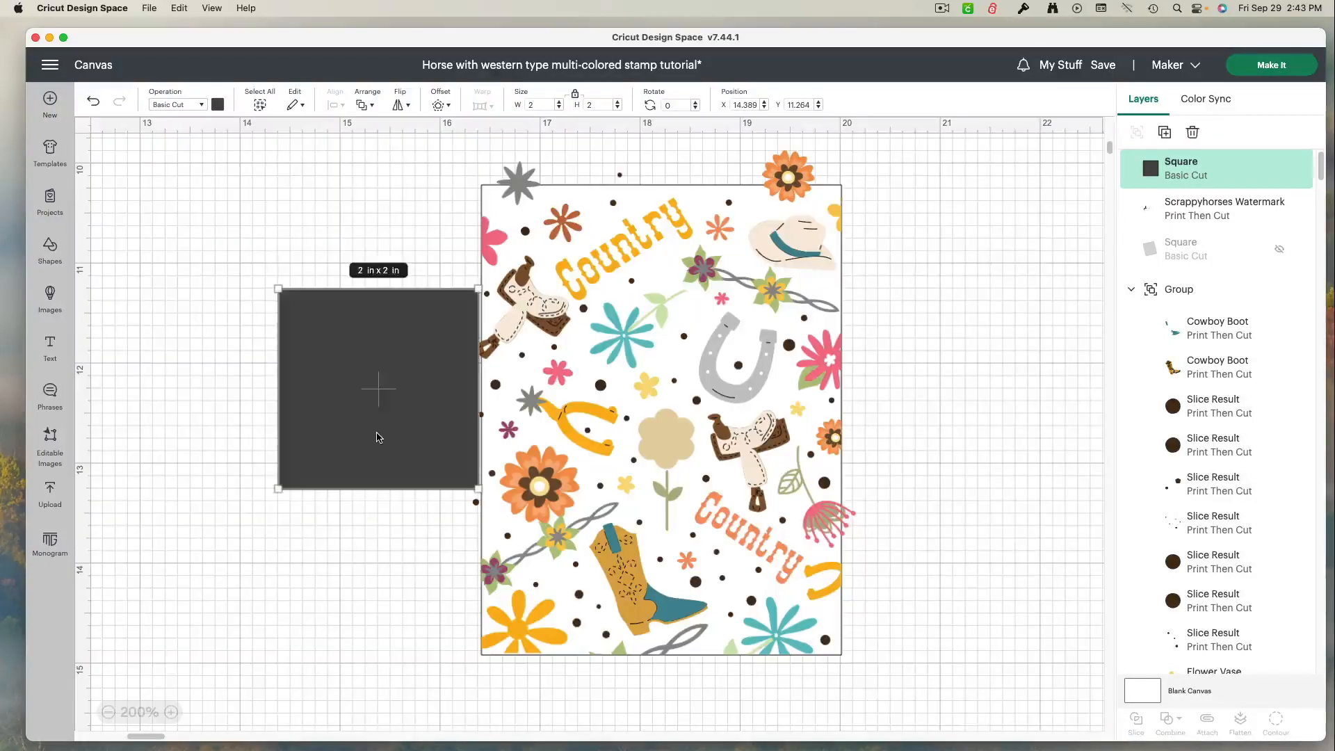
left_click_drag(378, 437, 379, 437)
left_click_drag(415, 521, 453, 448)
Slice the dark square with the black dot cluster overlapping the panel's left edge and move the cut square aside.
left_click_drag(450, 257, 478, 438)
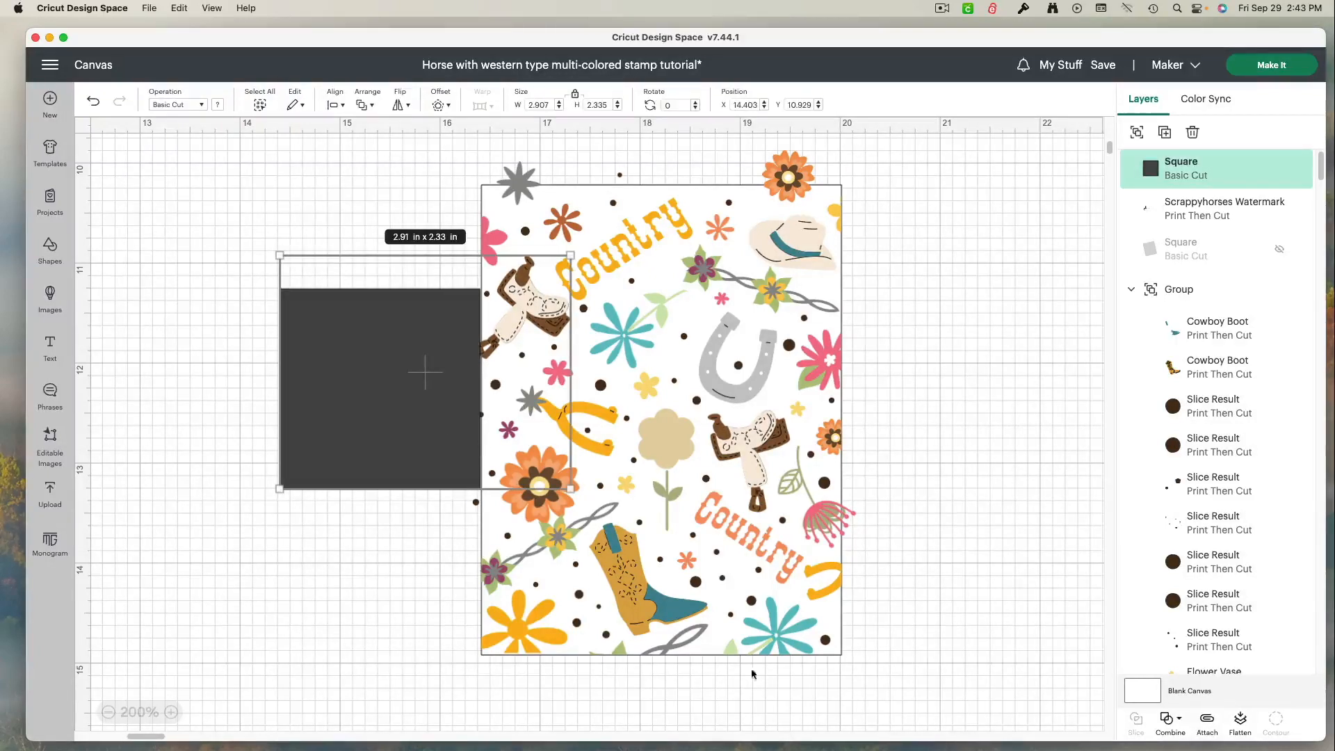
left_click(179, 431)
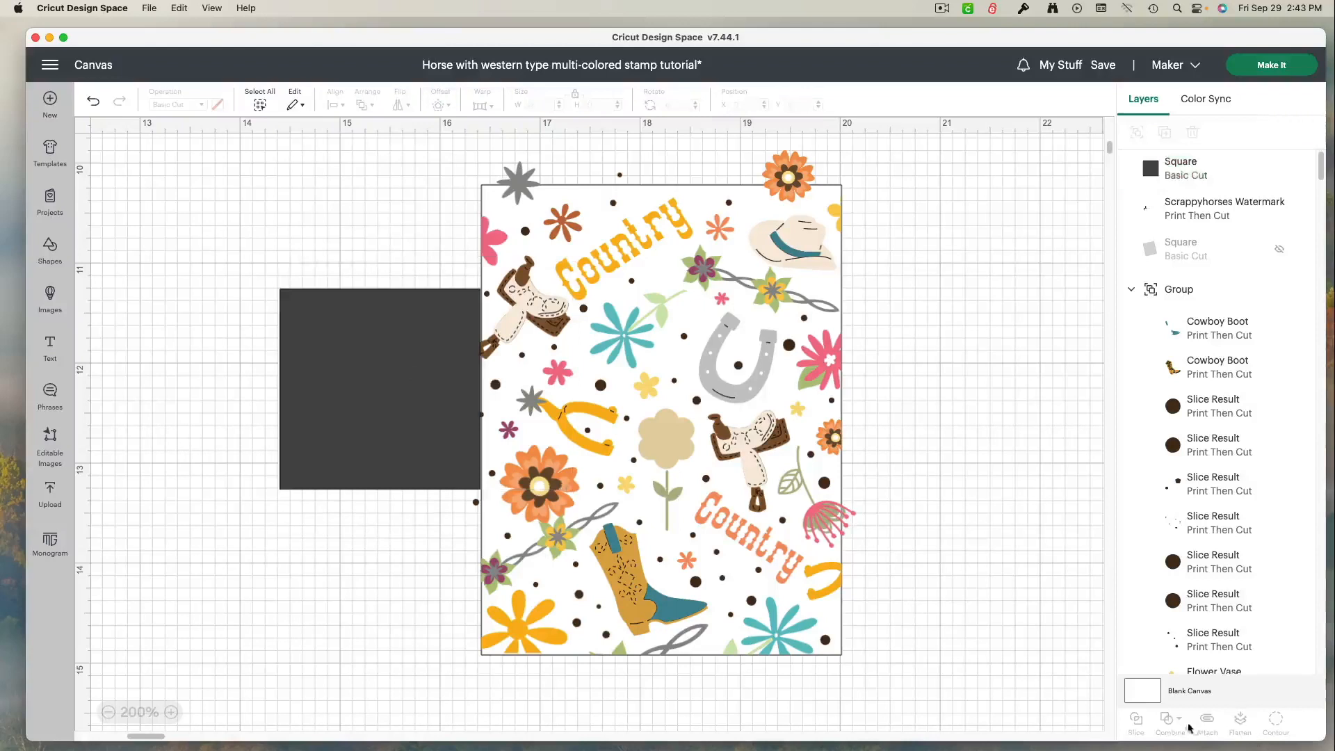
left_click_drag(204, 376, 471, 461)
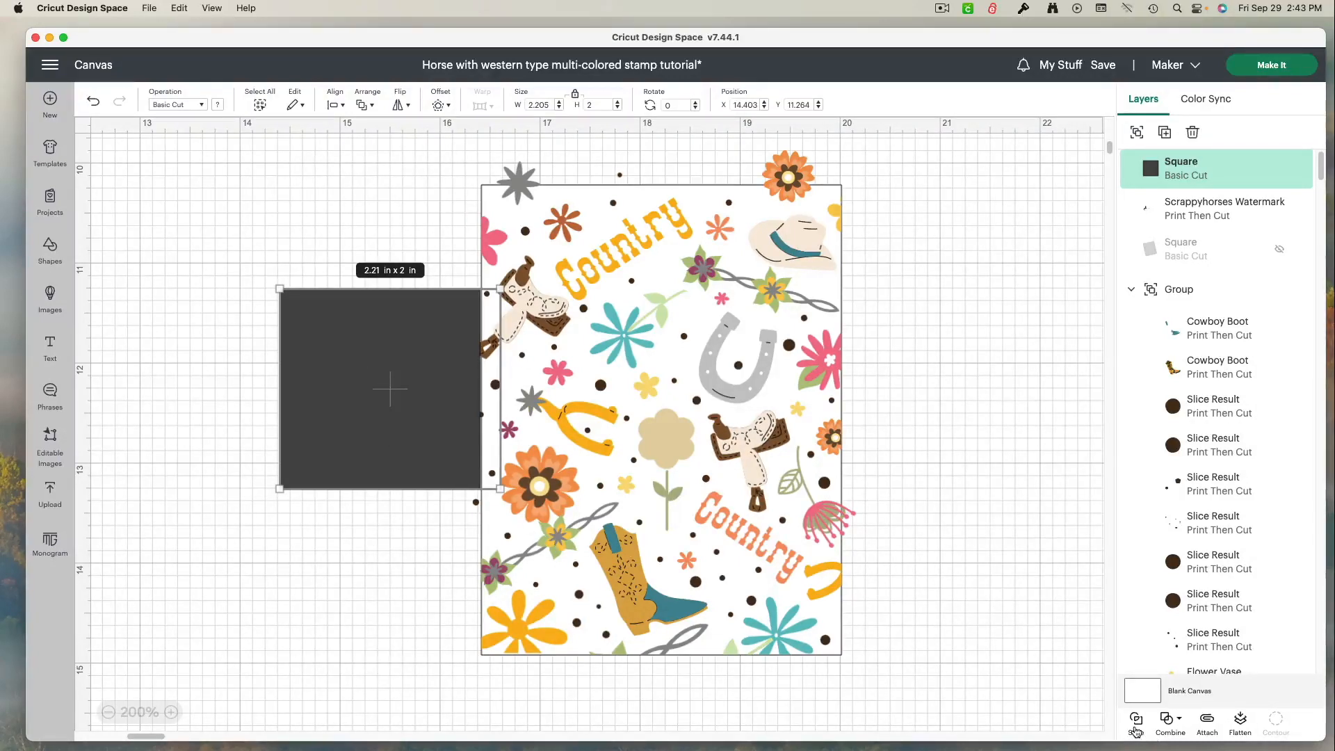
left_click_drag(366, 462, 259, 470)
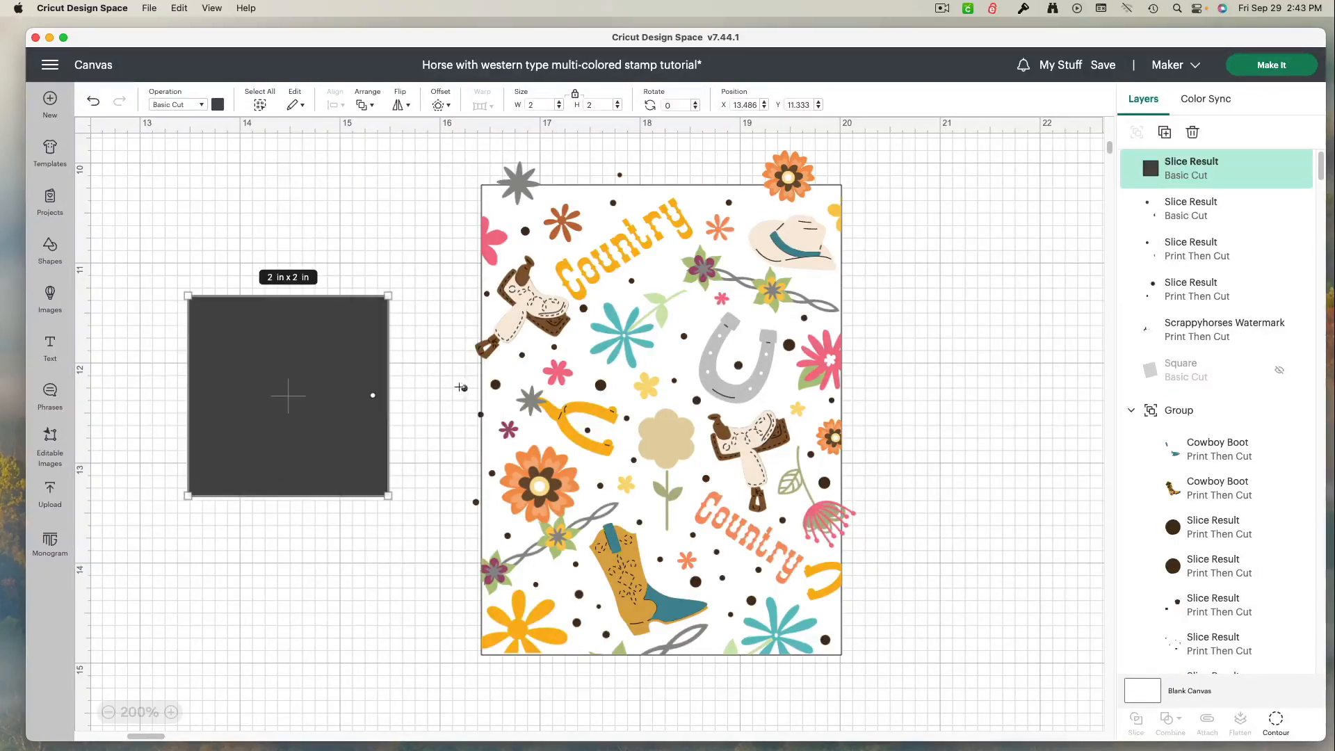
Pull the two sliced-off dot pieces away from the panel's left edge and delete them.
left_click(461, 387)
left_click_drag(463, 390, 417, 391)
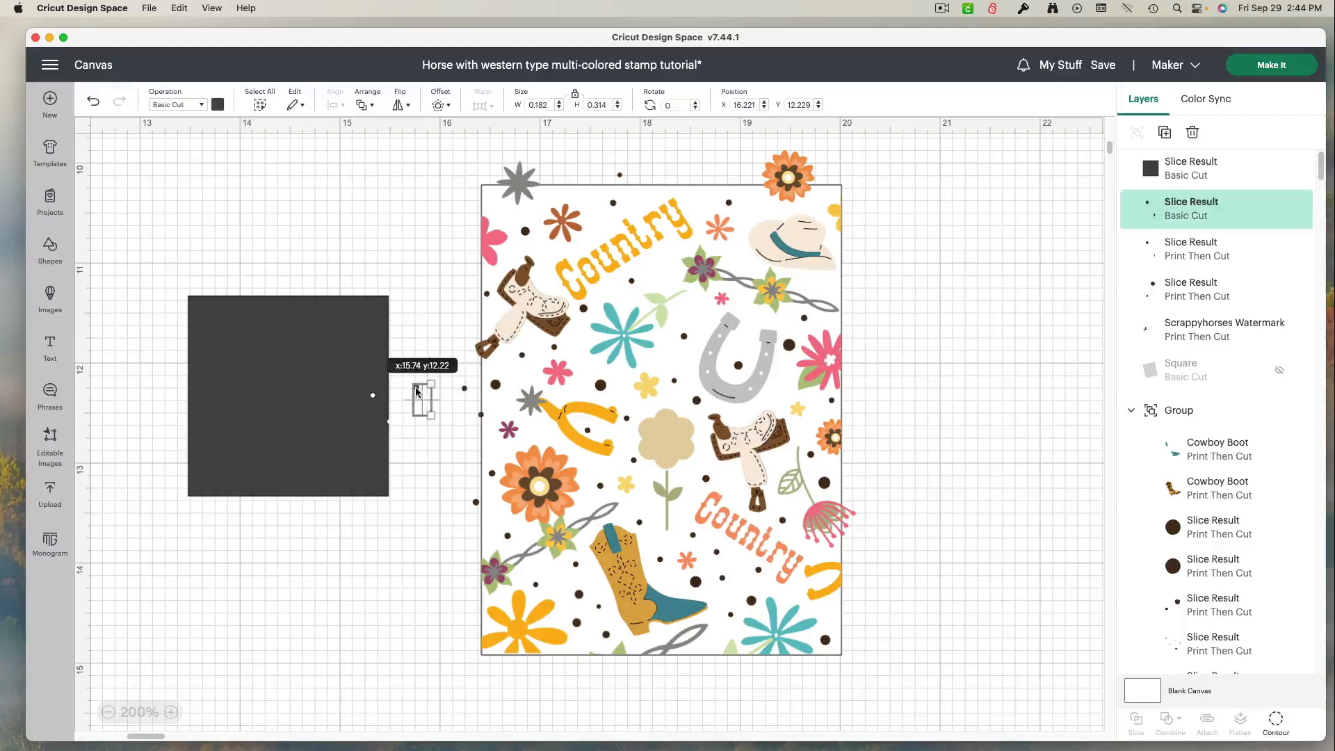
left_click(464, 387)
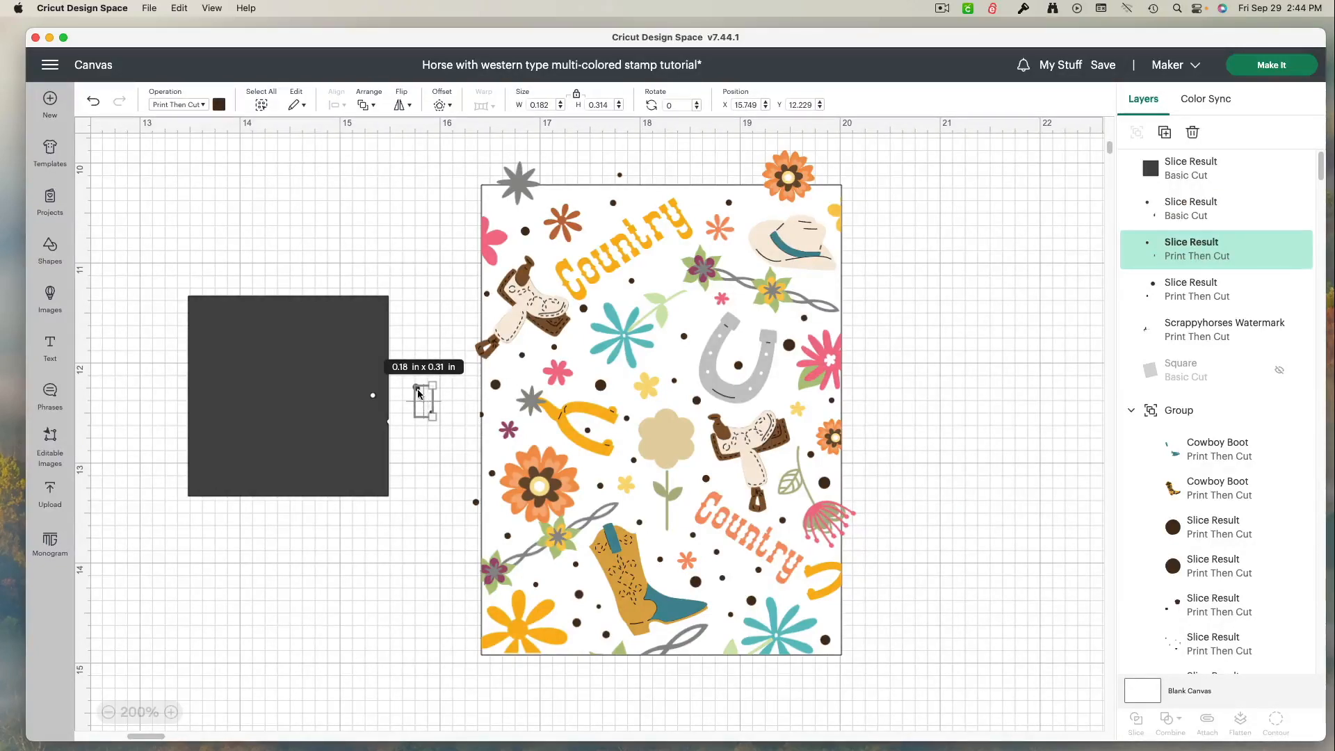
left_click(481, 417)
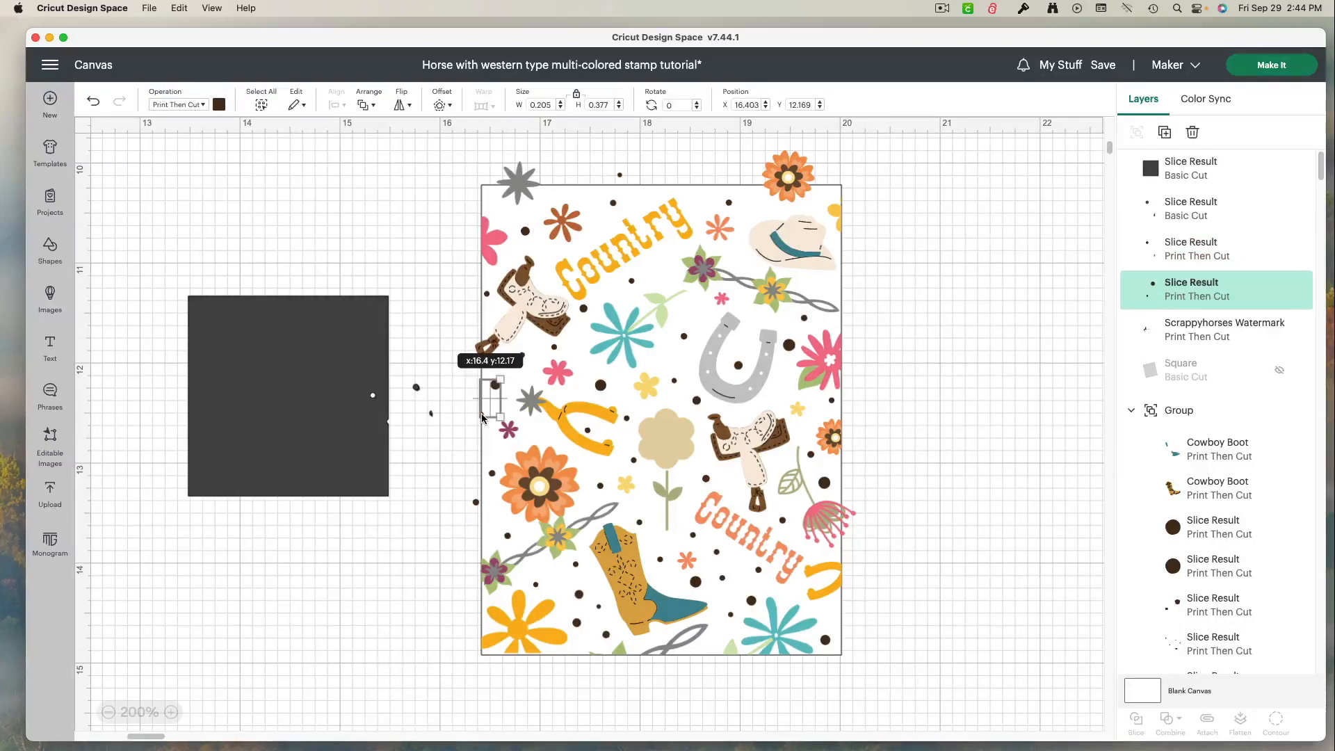
left_click(479, 416)
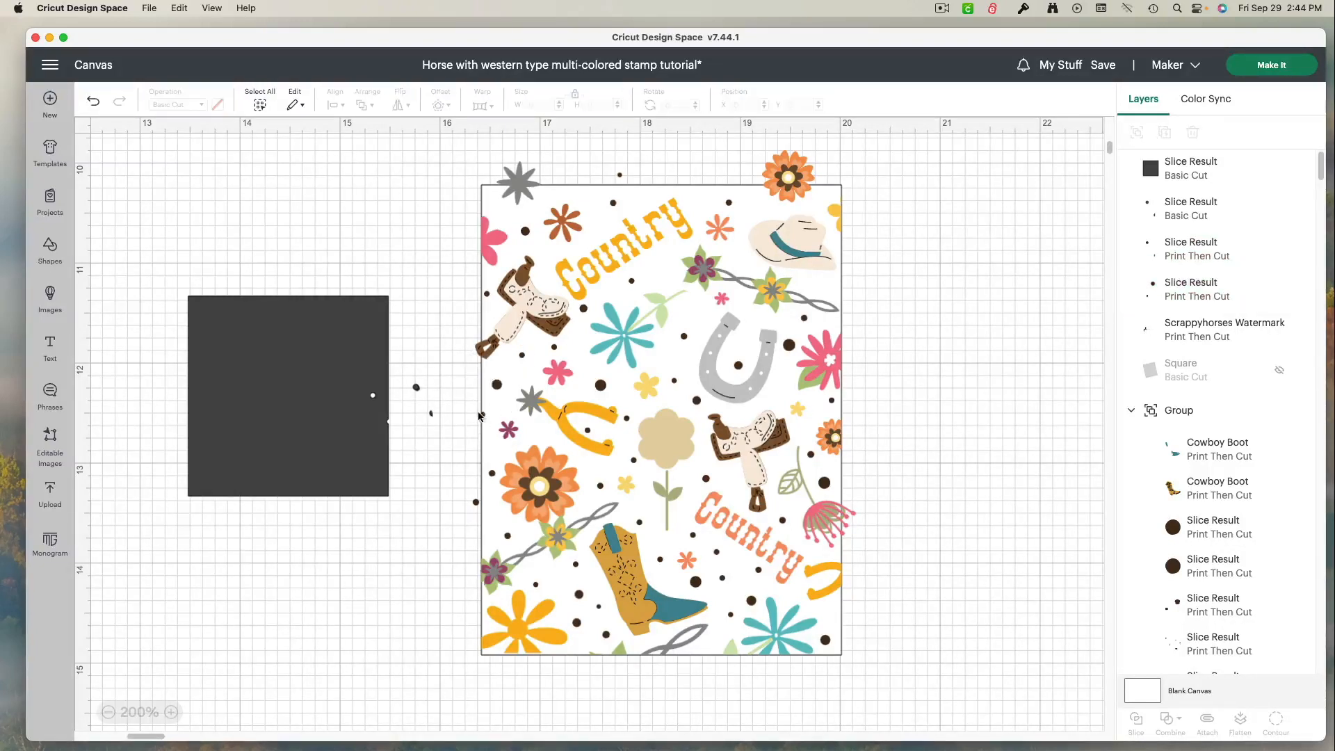
left_click_drag(301, 456, 232, 357)
left_click_drag(386, 365, 445, 455)
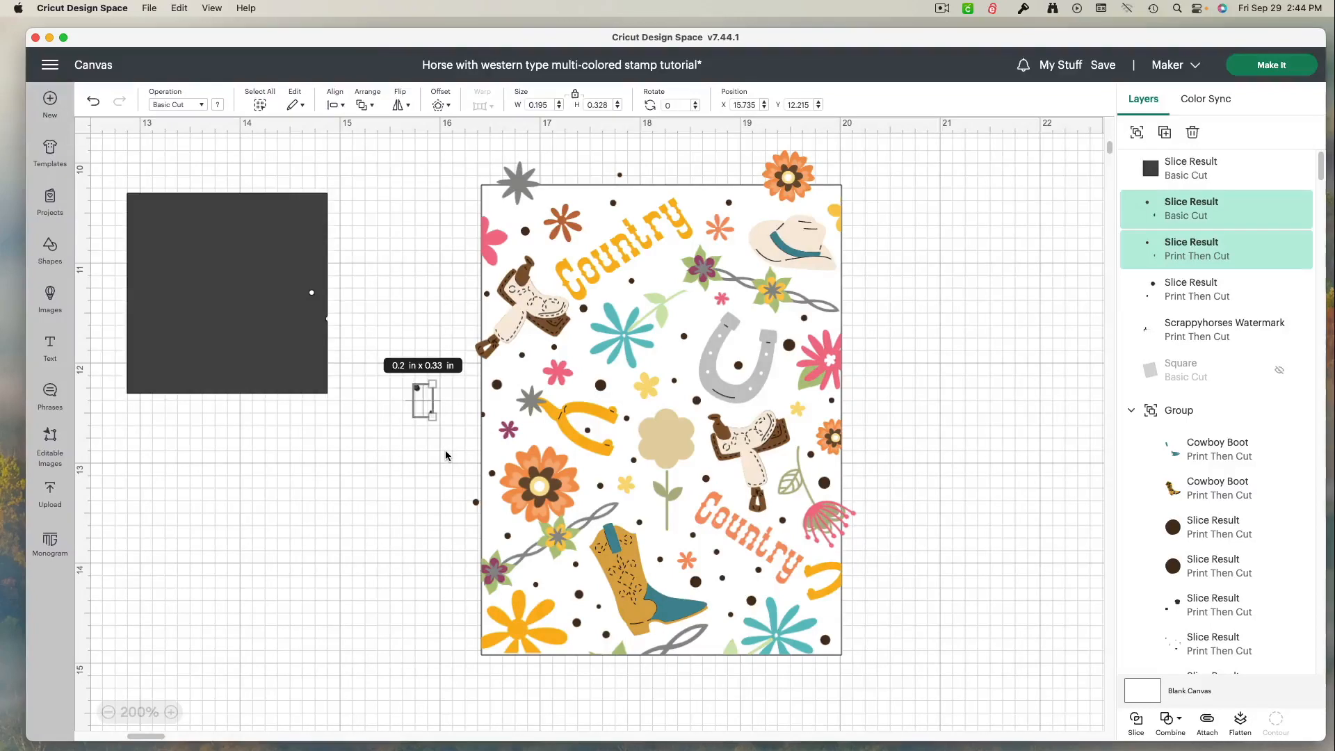
key("Delete")
Place the dark square flush against the panel's left edge, covering the overhanging end of the brown-and-cream saddle.
left_click_drag(282, 304, 432, 414)
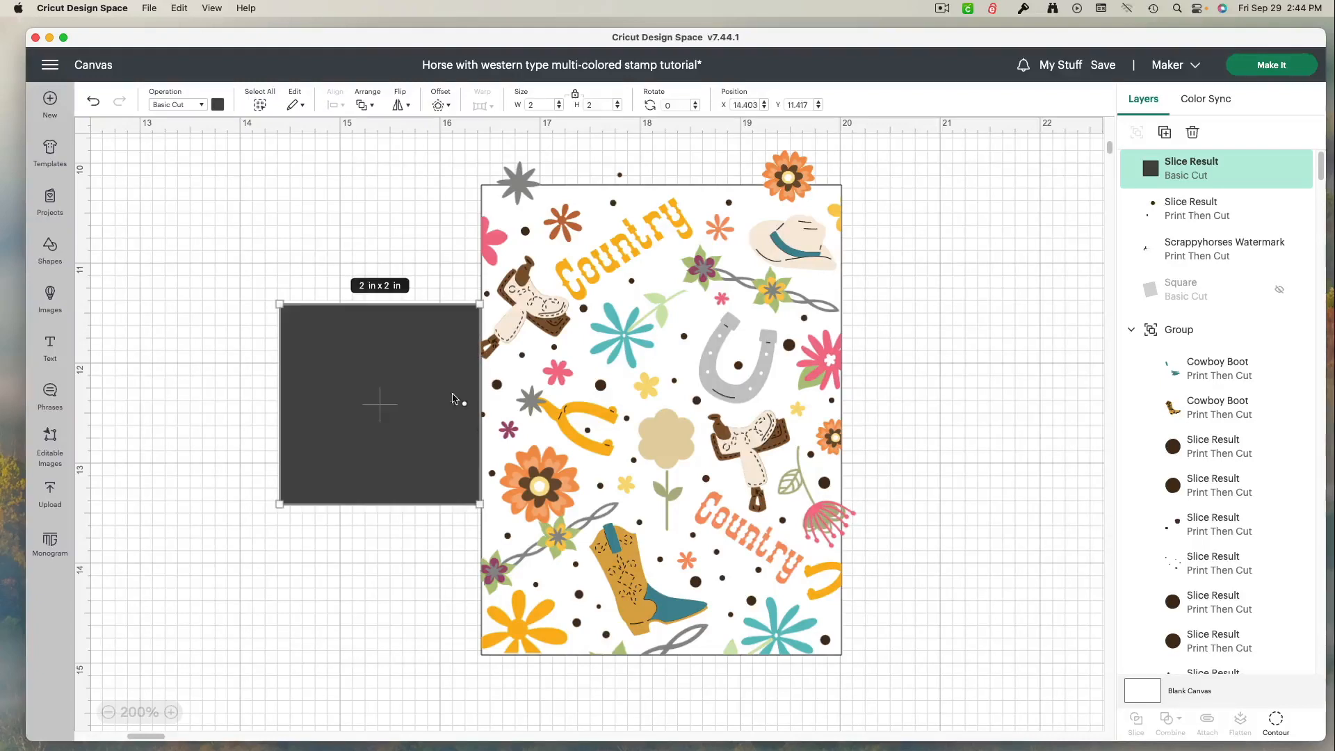
left_click_drag(431, 283, 481, 370)
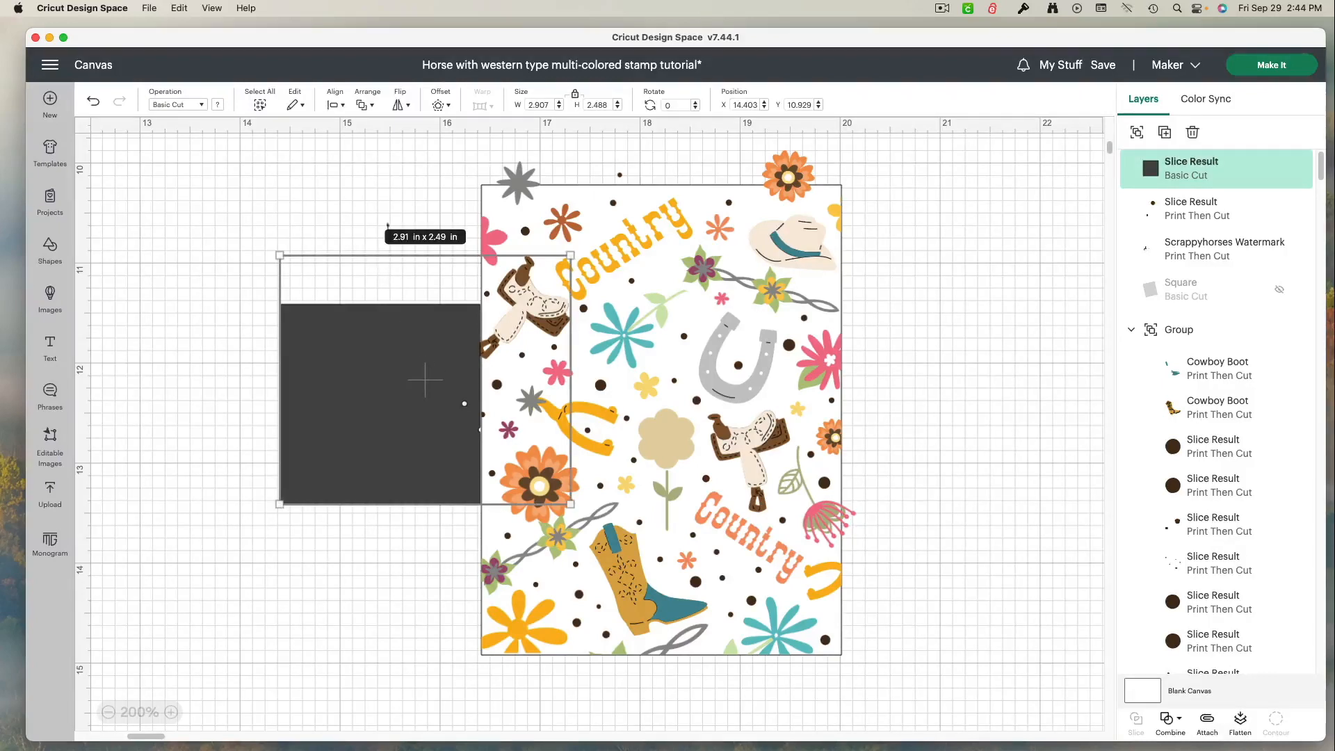
left_click(241, 337)
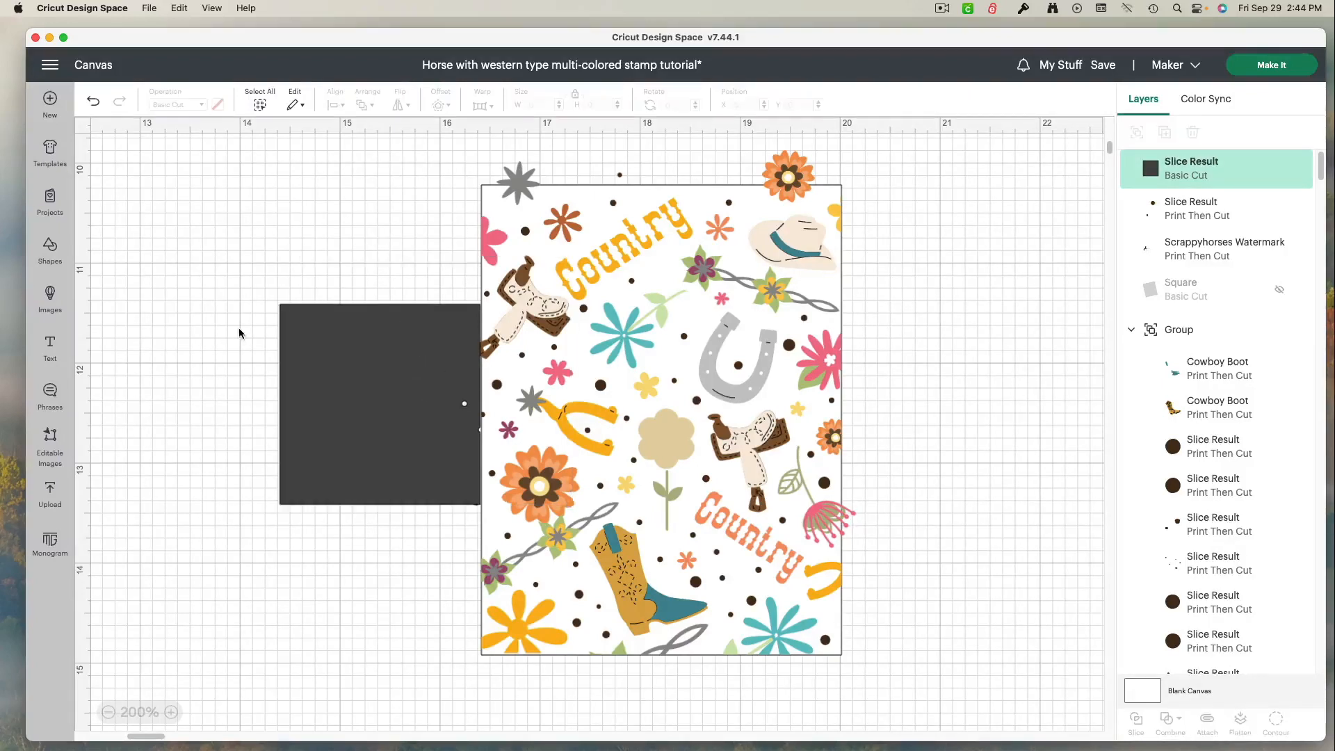
left_click(355, 378)
left_click_drag(355, 378, 358, 377)
left_click(364, 260)
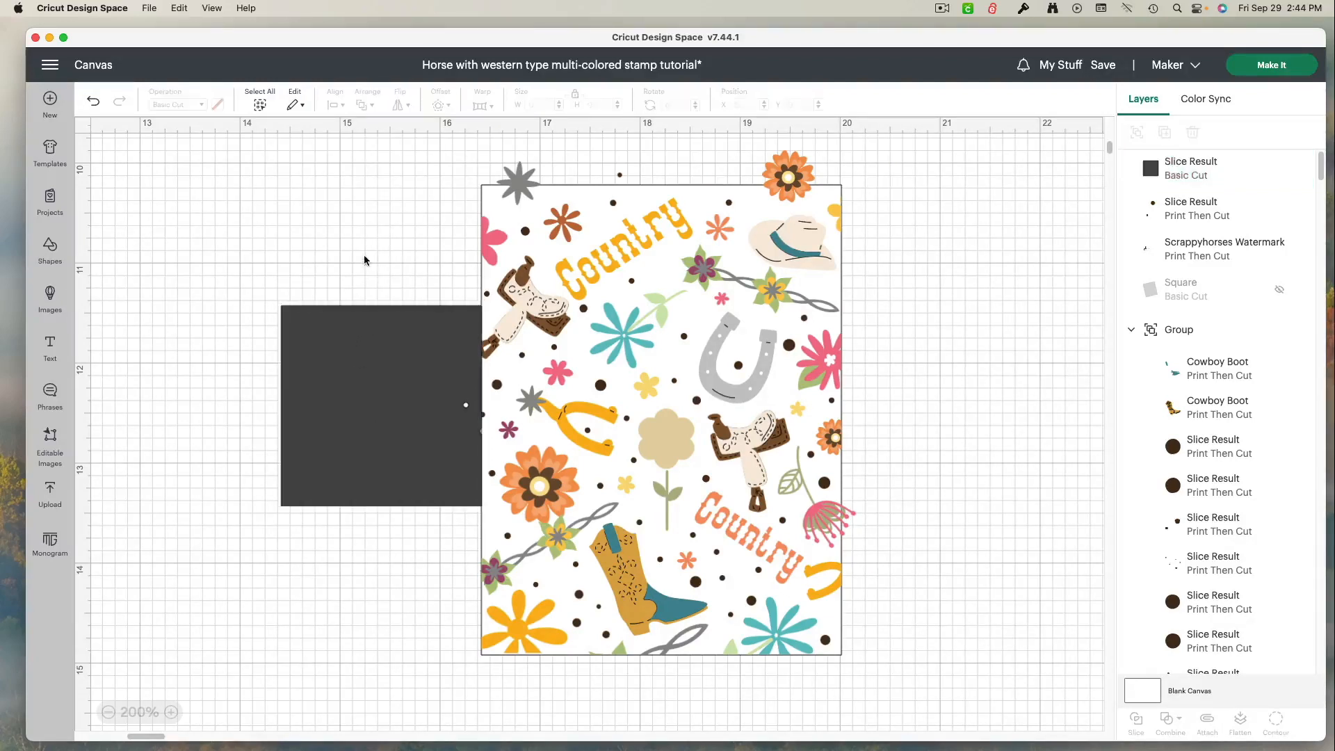
Slice the brown layer of the saddle at the panel's left edge with the dark square.
left_click(540, 309)
scroll(1199, 570, "down", 3)
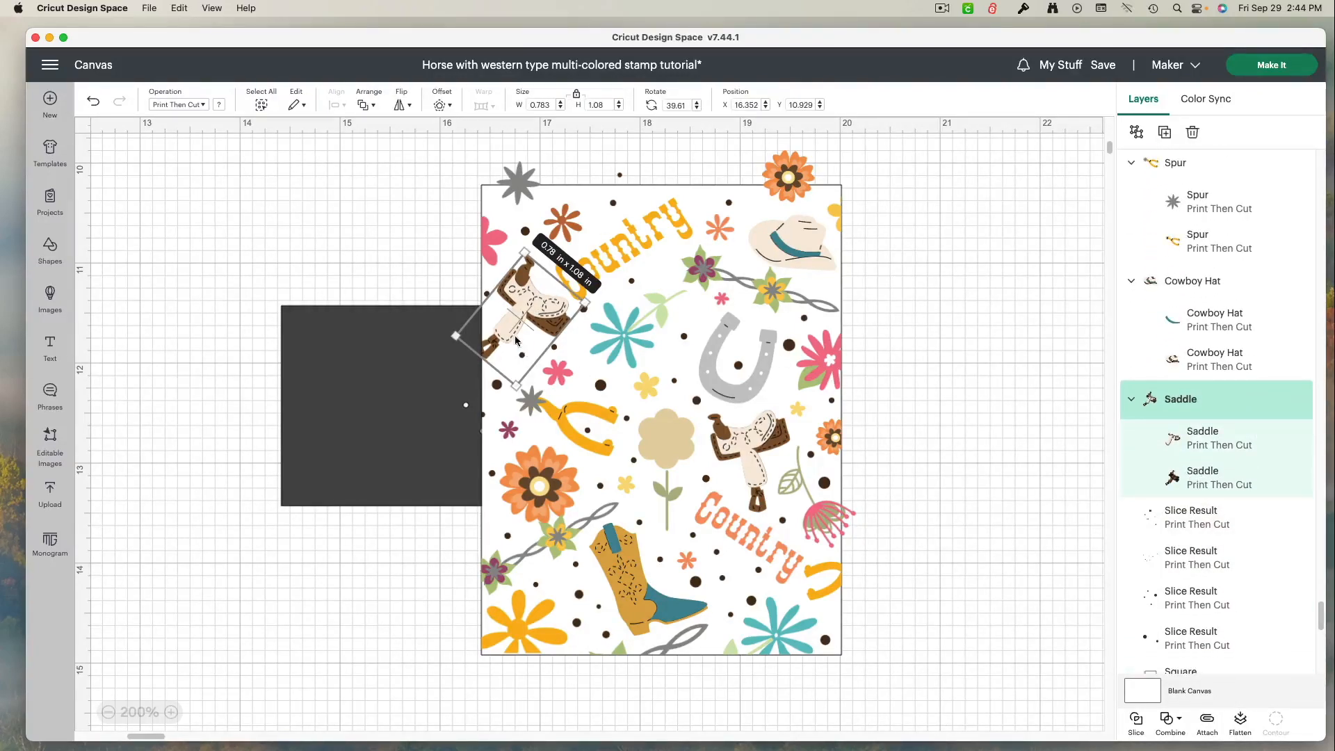
left_click(1195, 484)
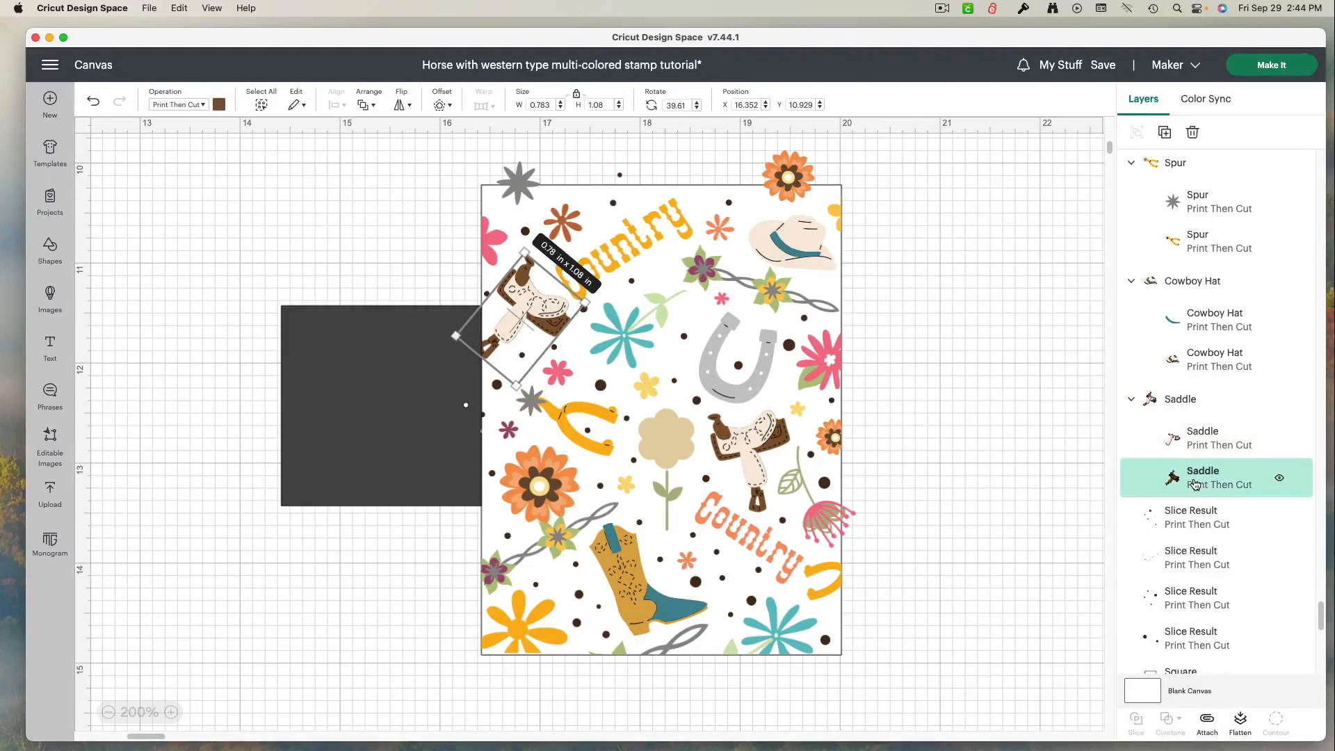
scroll(1193, 487, "up", 10)
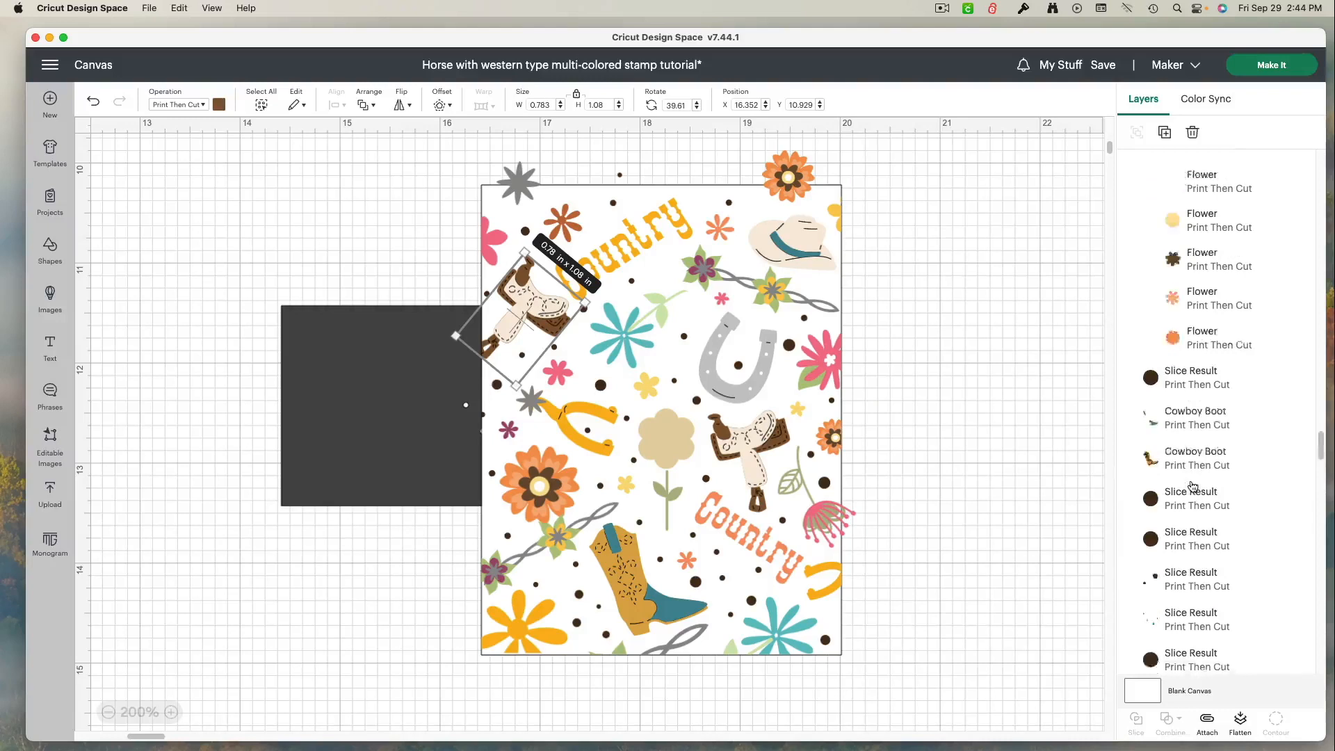
scroll(1192, 486, "up", 10)
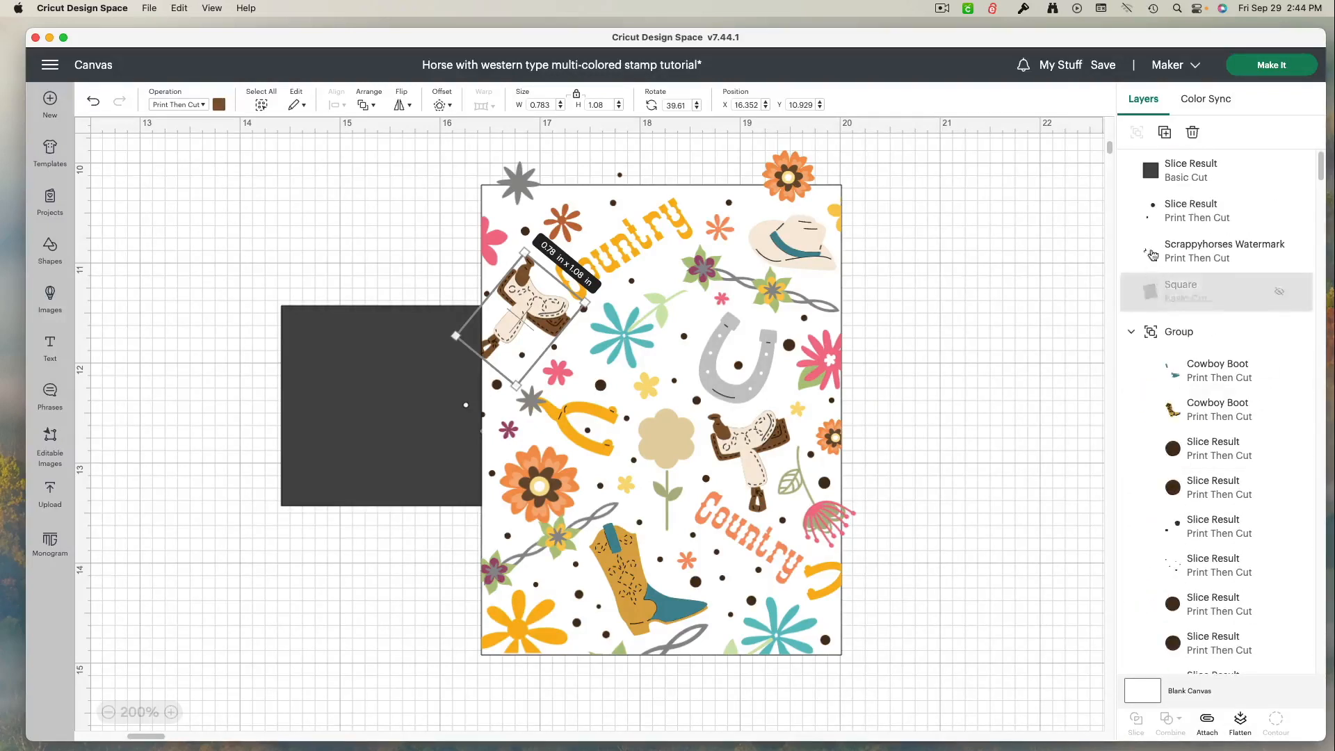
left_click(1157, 173)
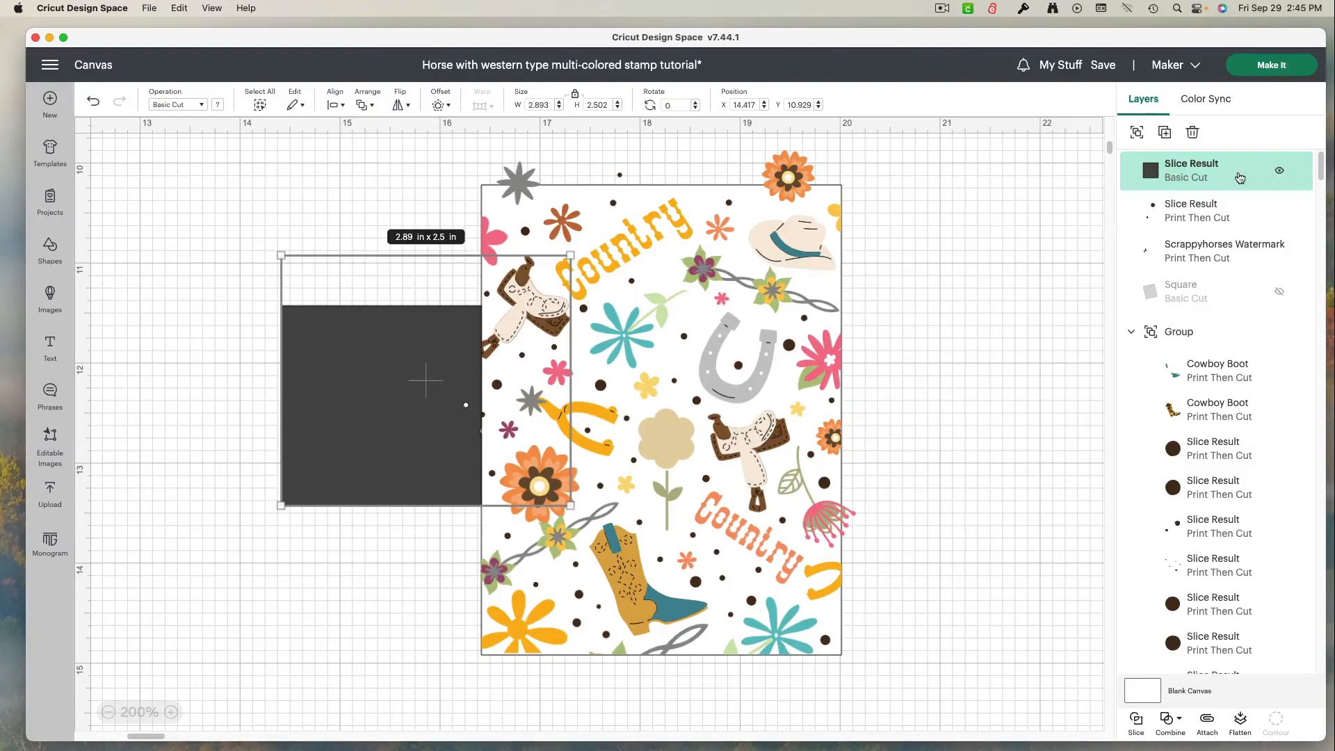
scroll(1210, 179, "down", 15)
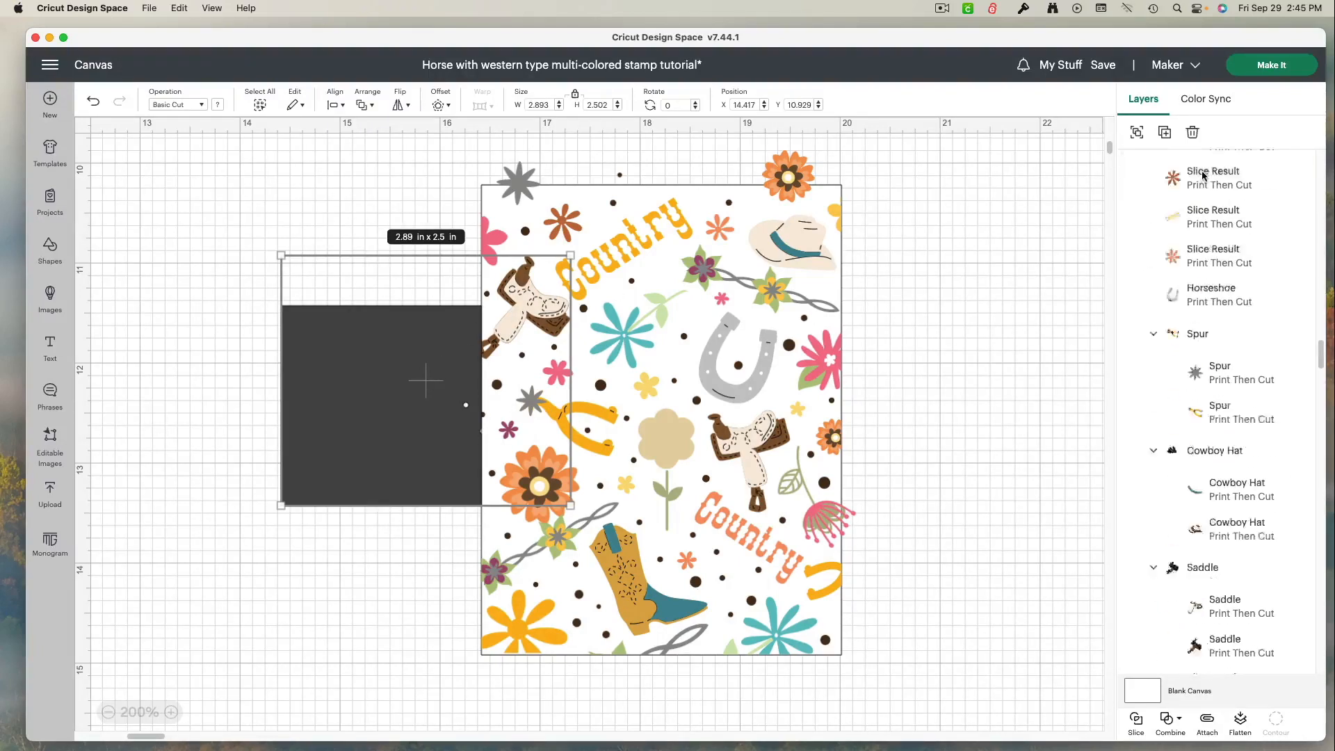
scroll(1203, 176, "up", 10)
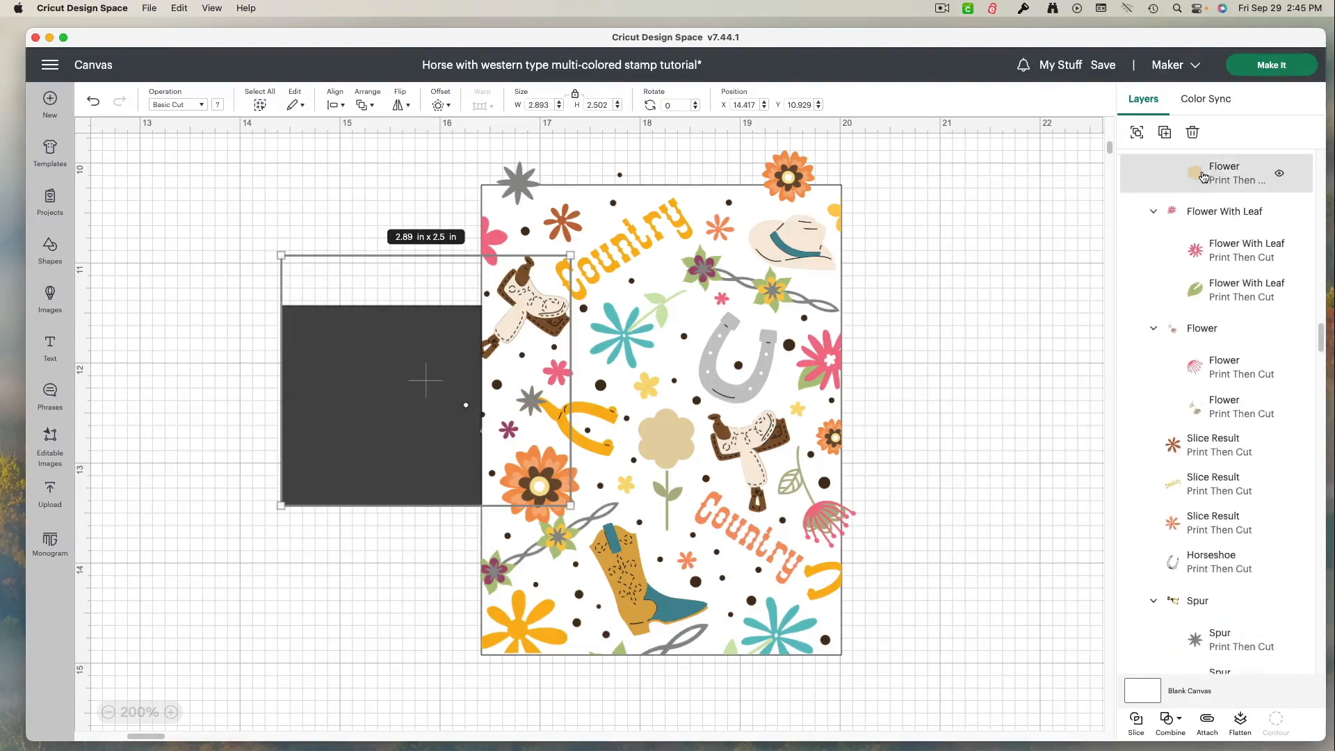
scroll(1202, 175, "down", 20)
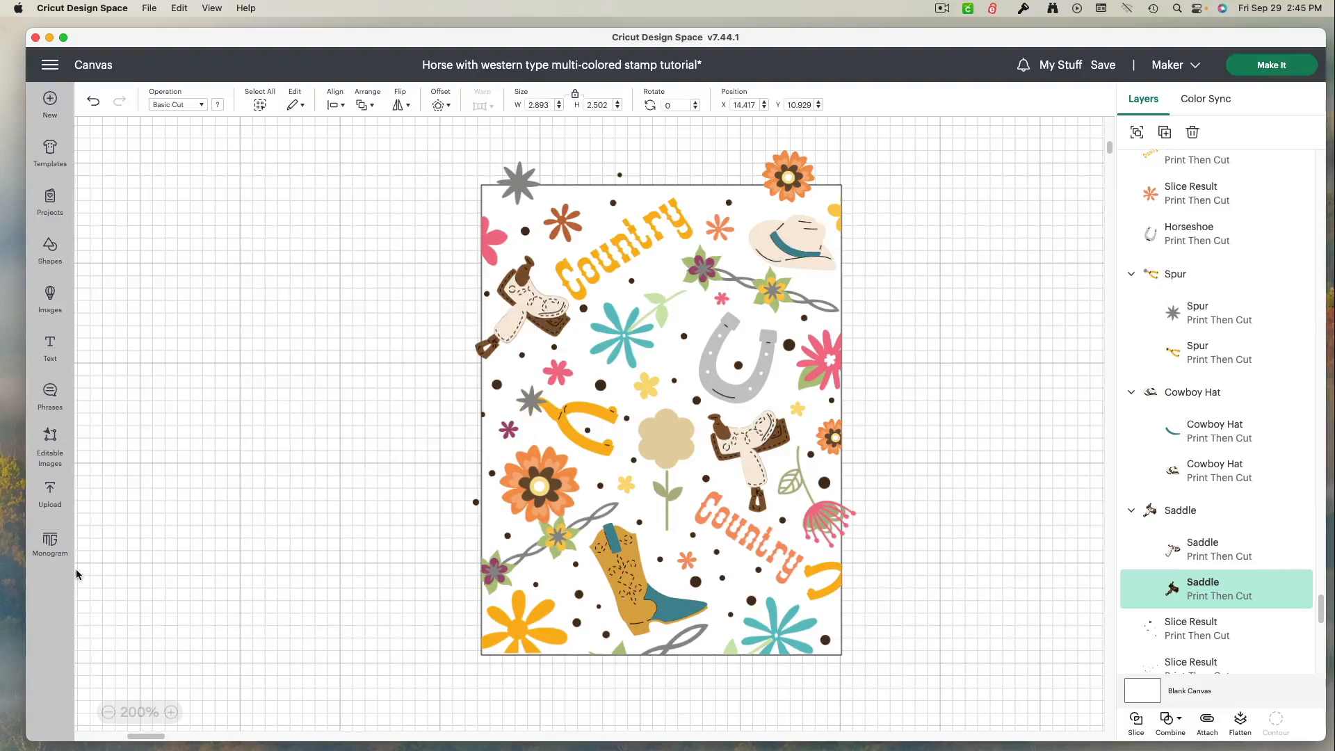
Move the cut square aside and pull the sliced-off saddle pieces away from the panel's left edge.
left_click_drag(352, 411, 270, 408)
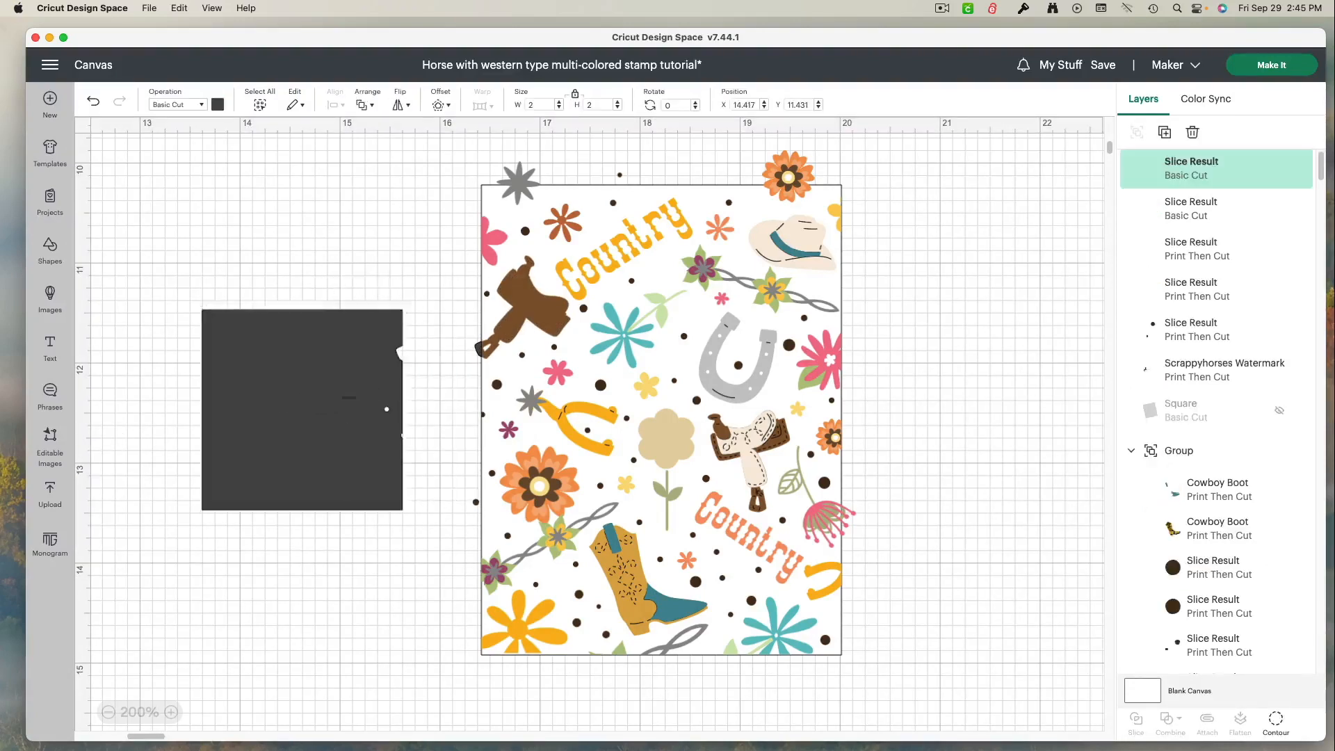
left_click_drag(480, 352, 385, 358)
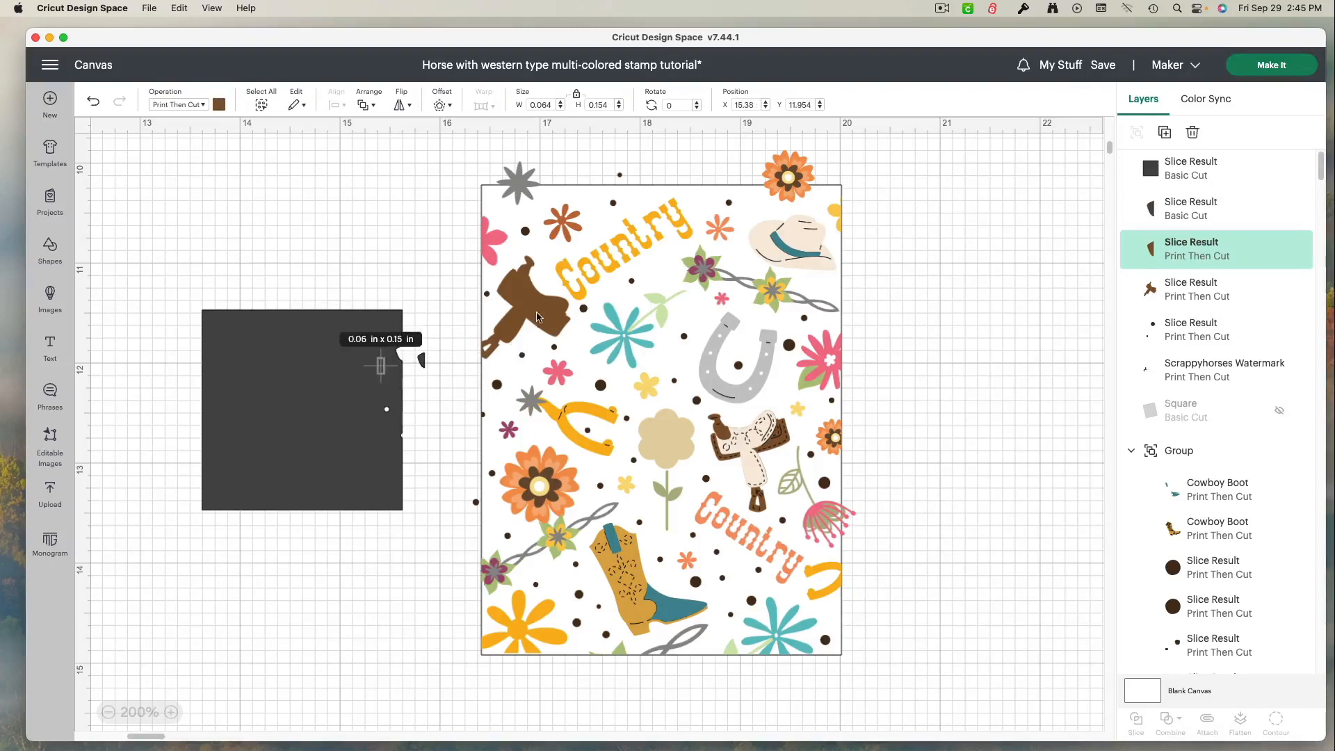
left_click(532, 313)
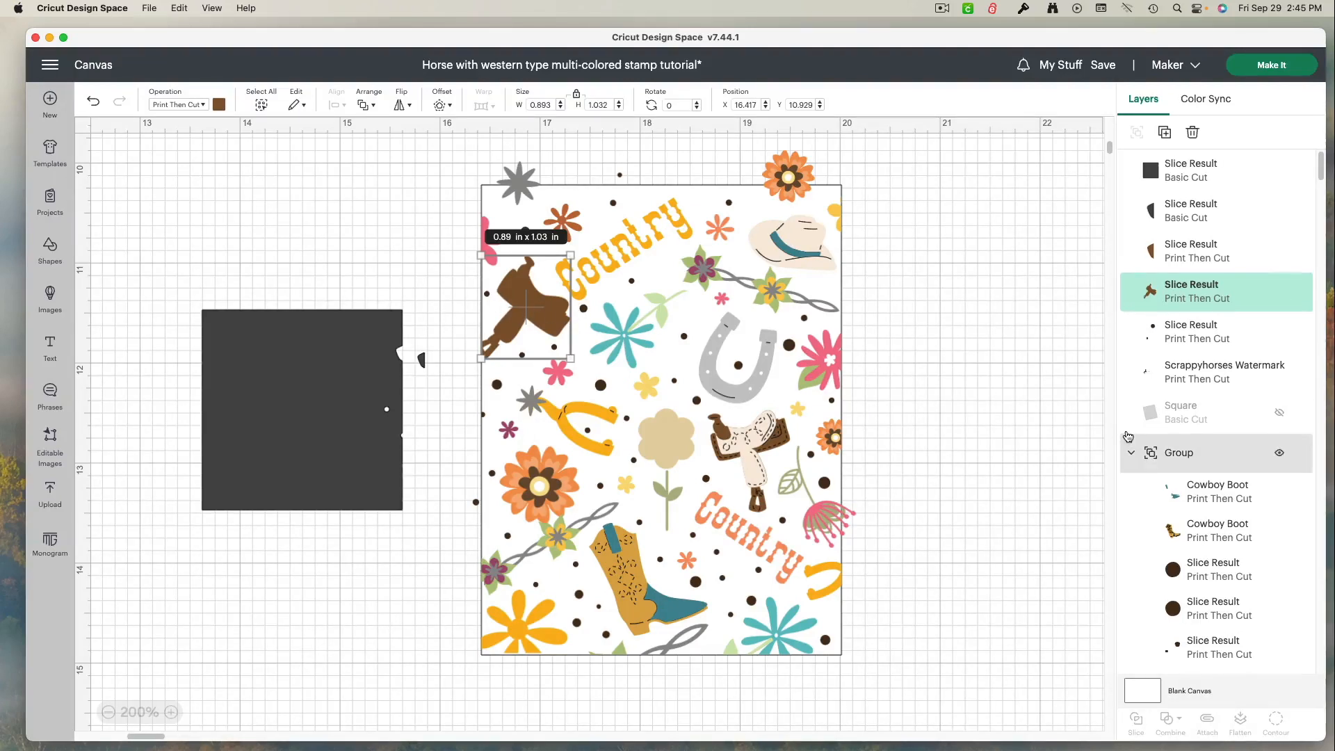
scroll(1126, 445, "down", 1)
Undo the saddle slice together with the moves of its cut pieces.
left_click(92, 104)
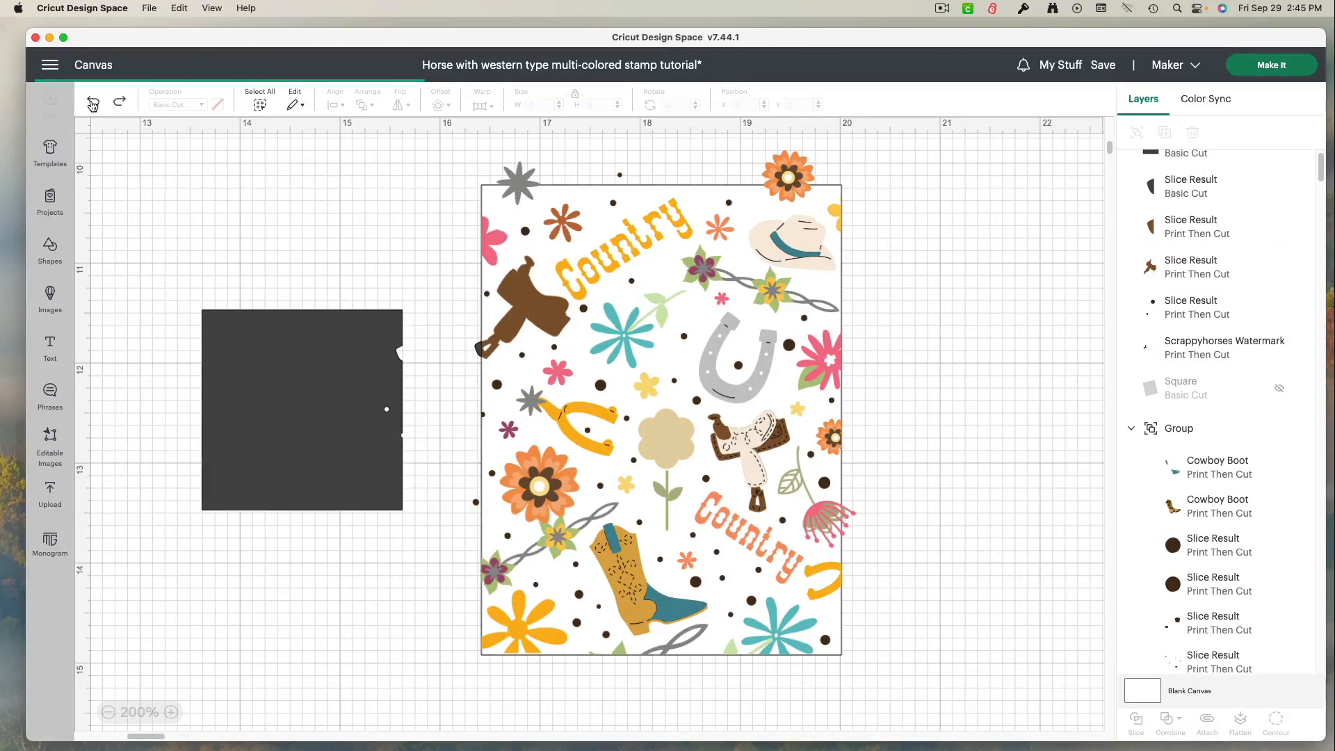
left_click(92, 104)
left_click(93, 104)
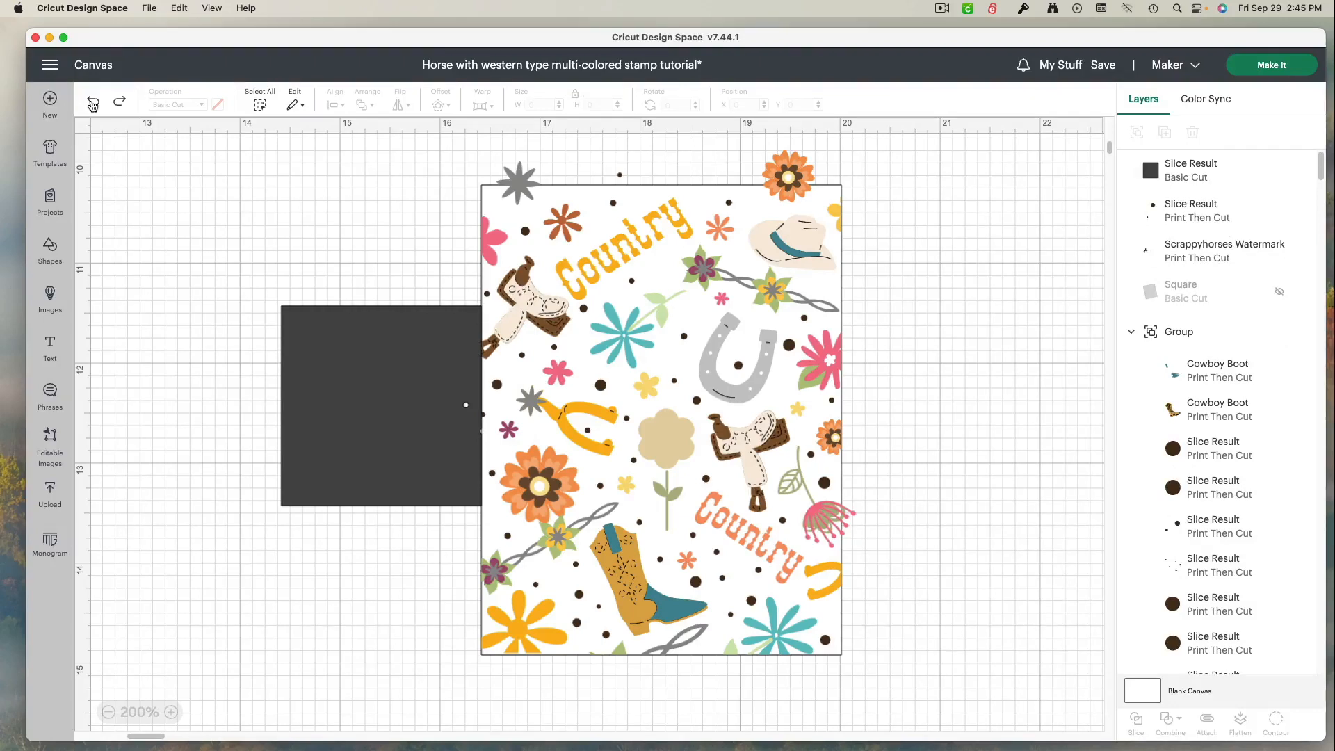
Place the dark square flush against the lower part of the panel's left edge and slice it with the overhanging black dot cluster.
left_click_drag(347, 428, 284, 438)
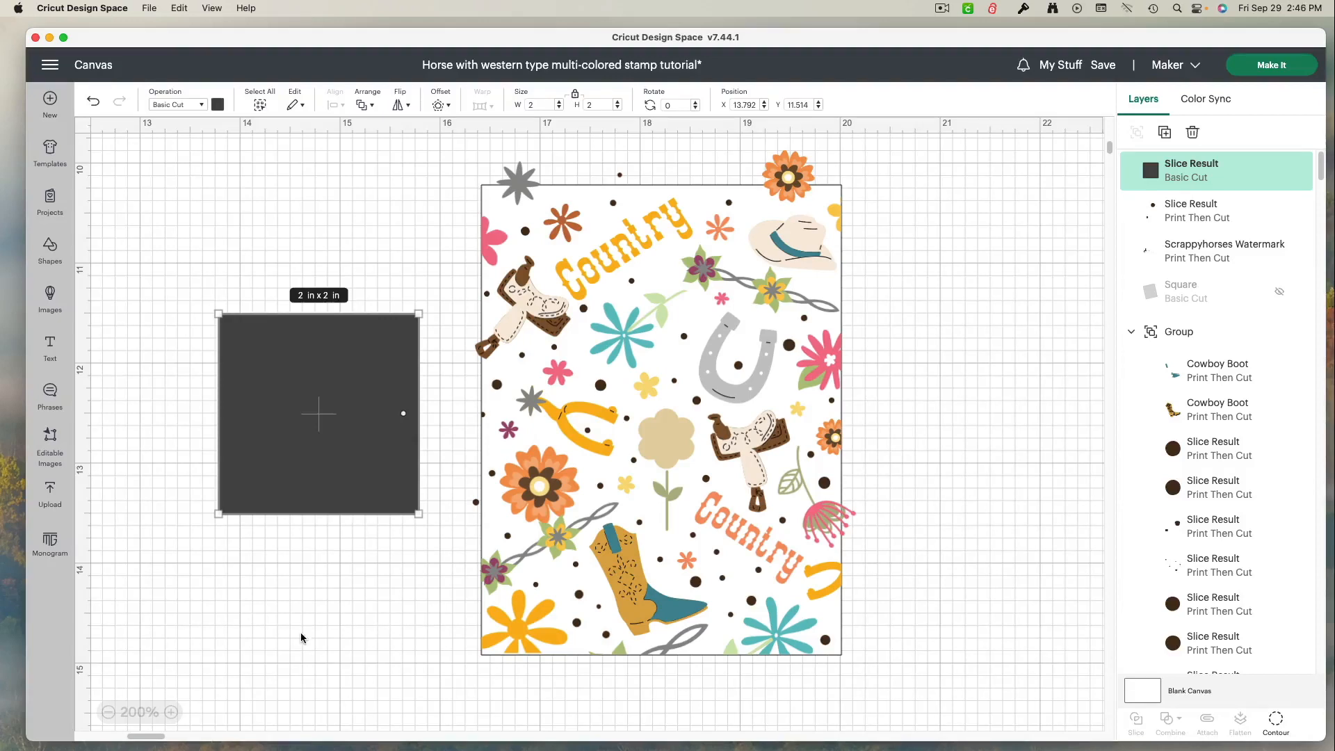
left_click_drag(282, 476, 342, 602)
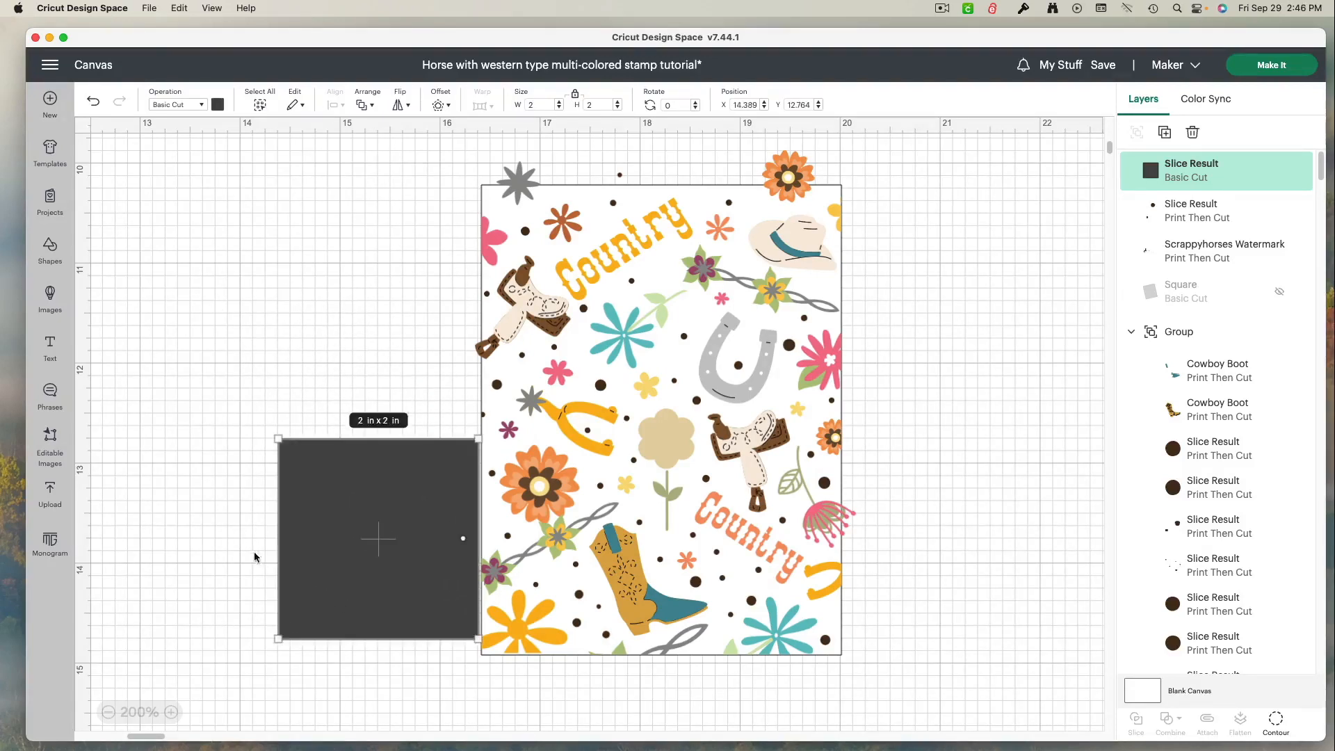
left_click_drag(221, 463, 479, 569)
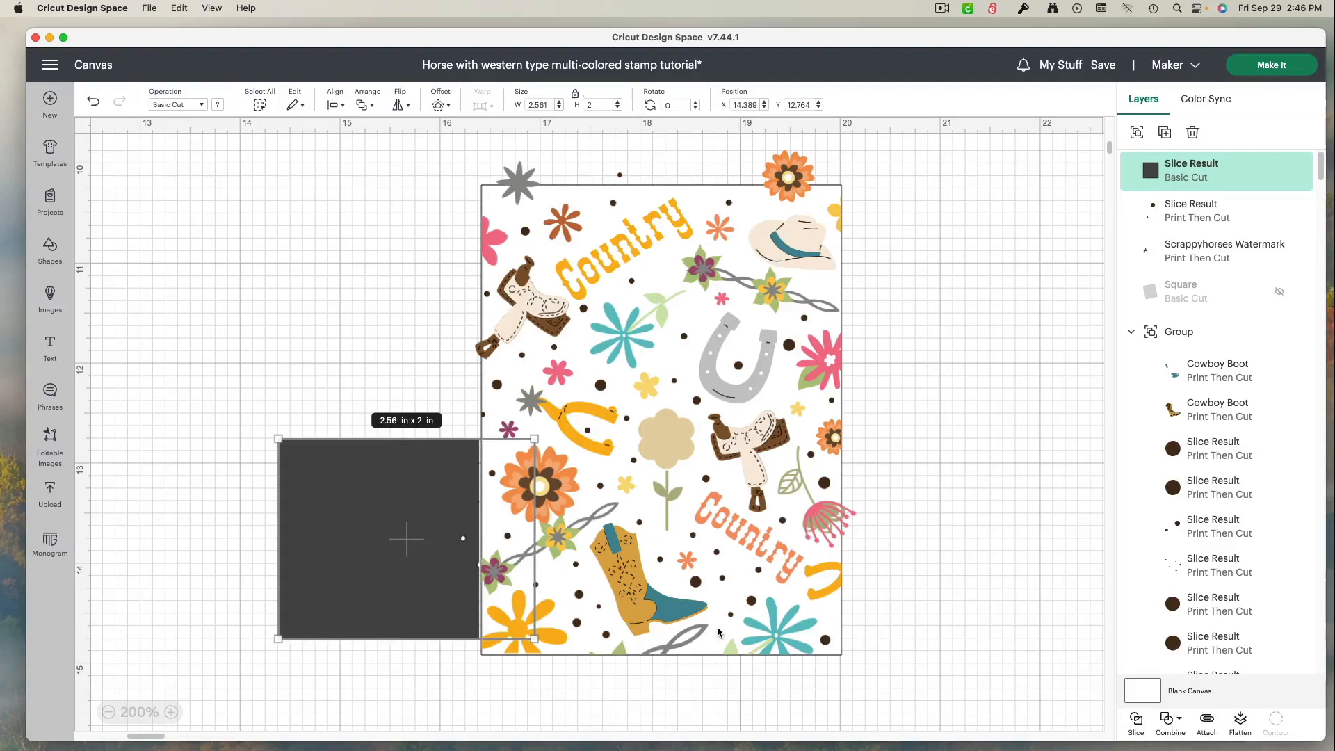
left_click(1135, 737)
Place the dark square flush against the lower part of the panel's right edge and slice it with the overhanging flower's pink layer.
left_click_drag(322, 521, 886, 536)
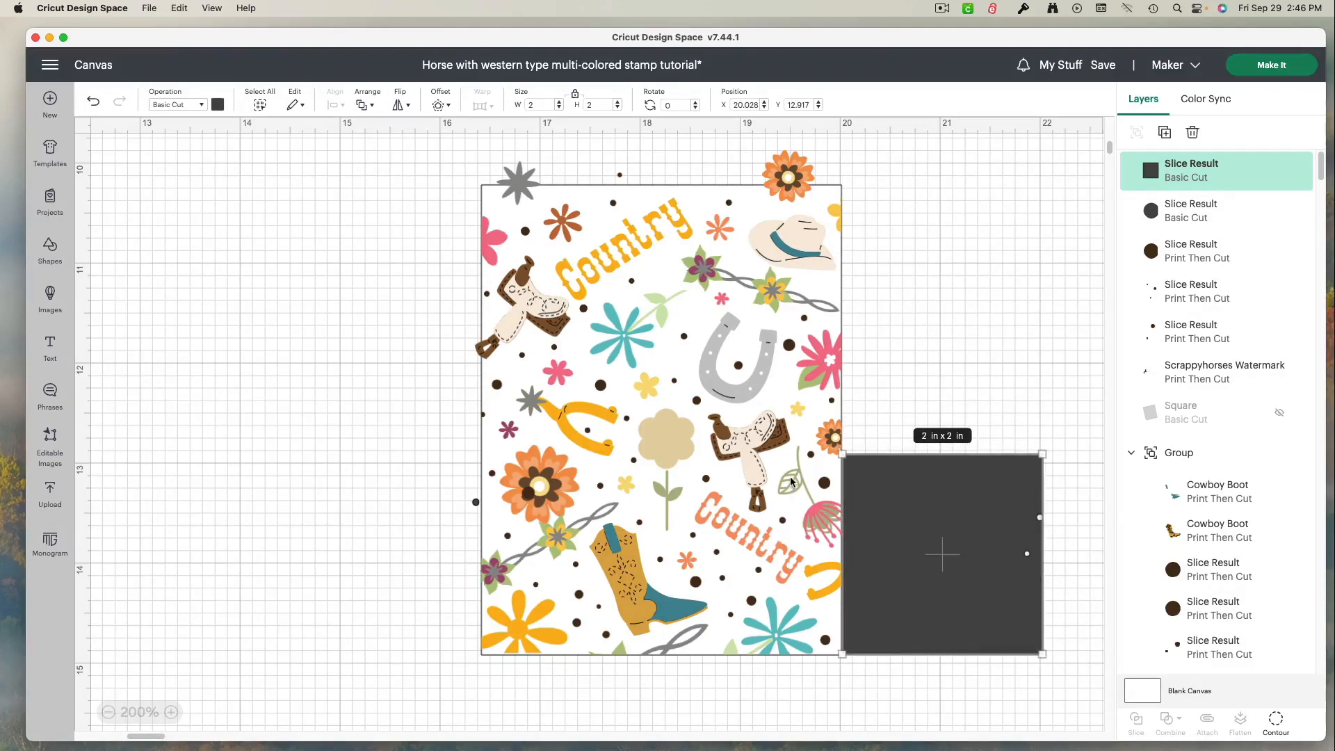
left_click(823, 520)
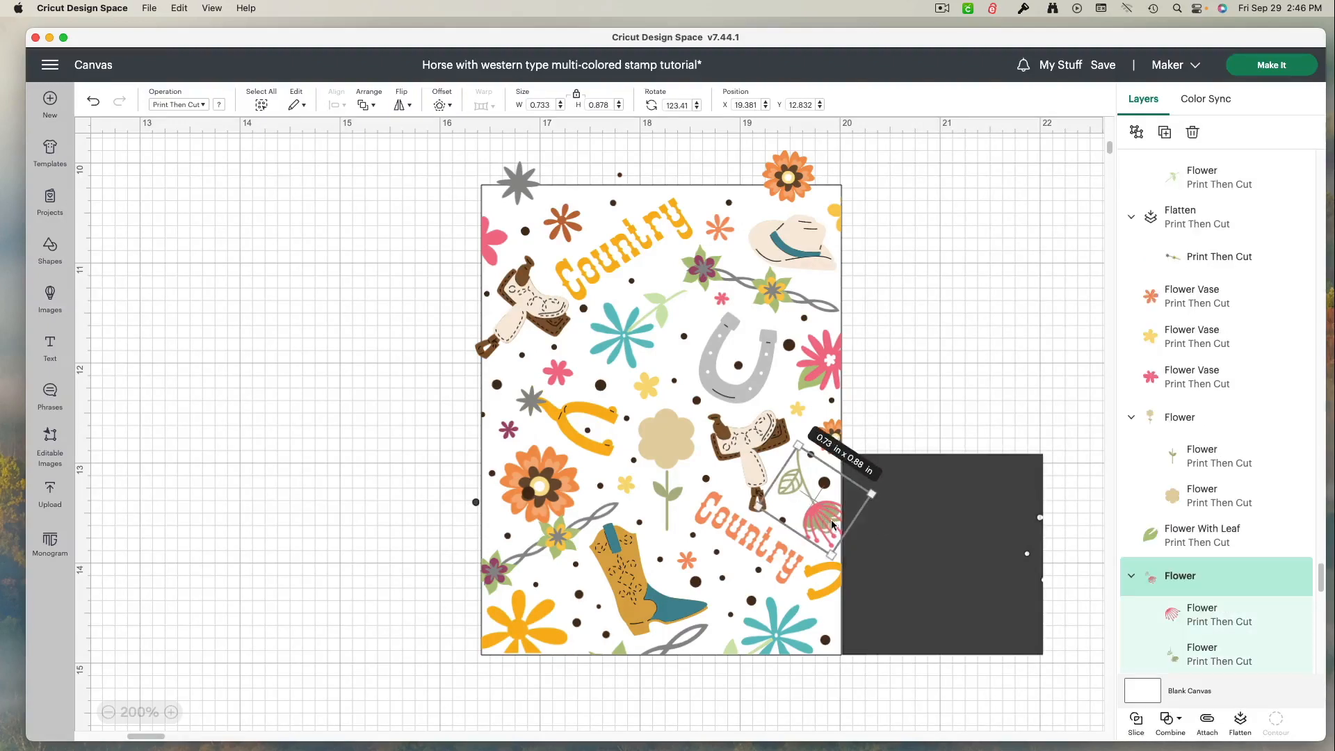
left_click(1201, 617)
scroll(1203, 612, "up", 15)
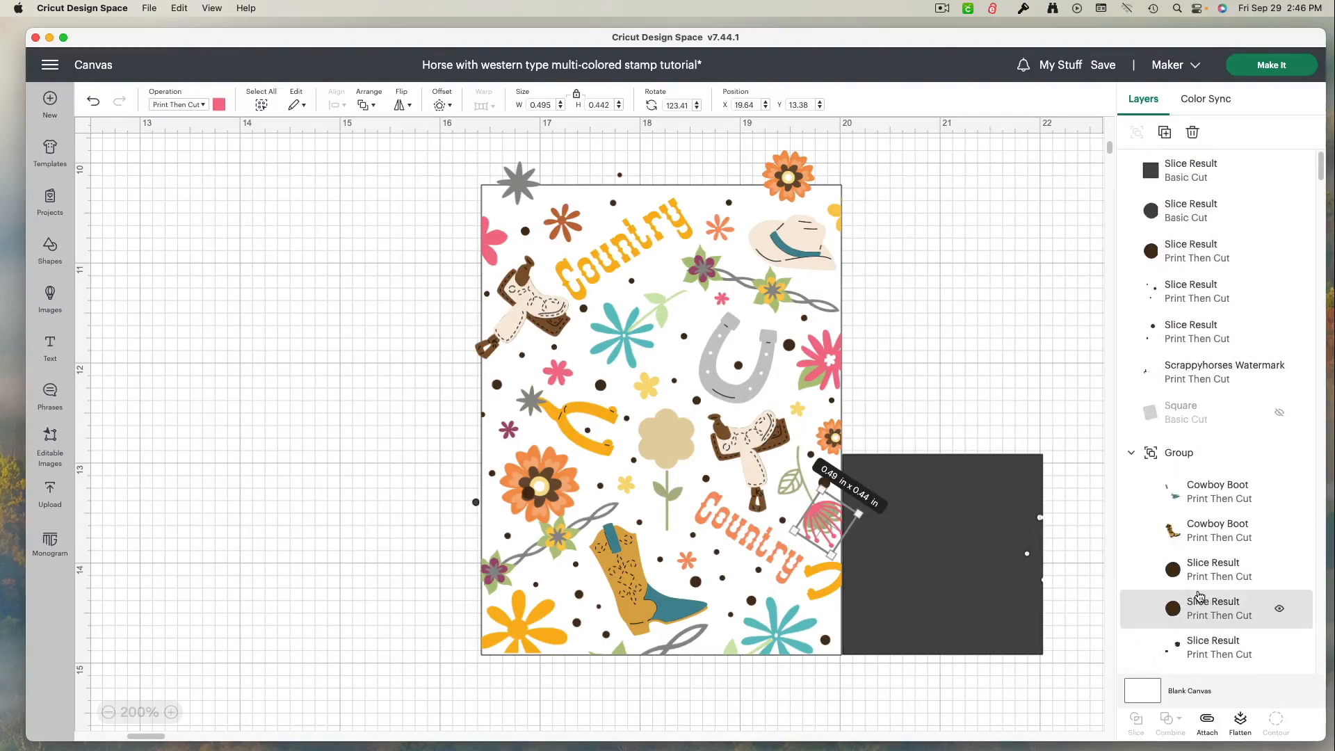
left_click(1165, 178)
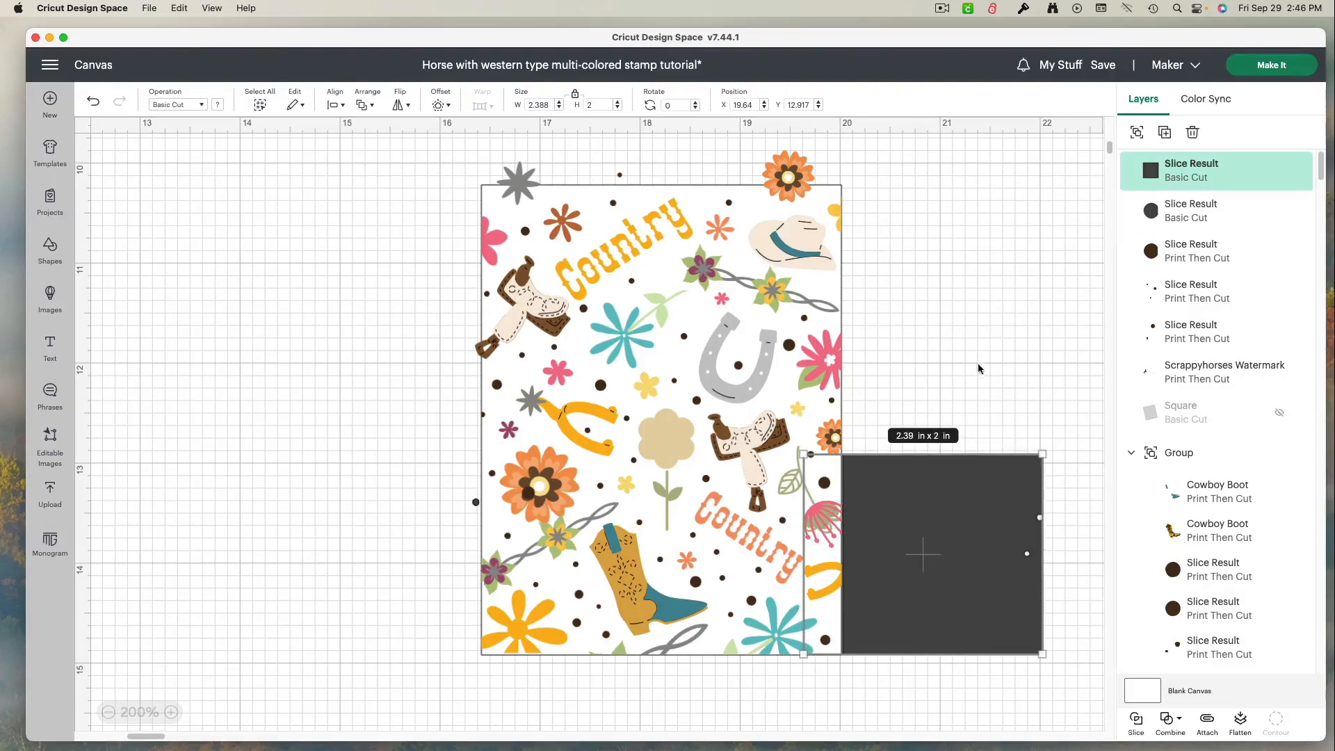
left_click(1136, 721)
Move the cut square aside and pull the dark and pink sliced-off flower pieces clear of the panel's right edge.
left_click_drag(1007, 598, 1034, 575)
left_click_drag(854, 518, 944, 382)
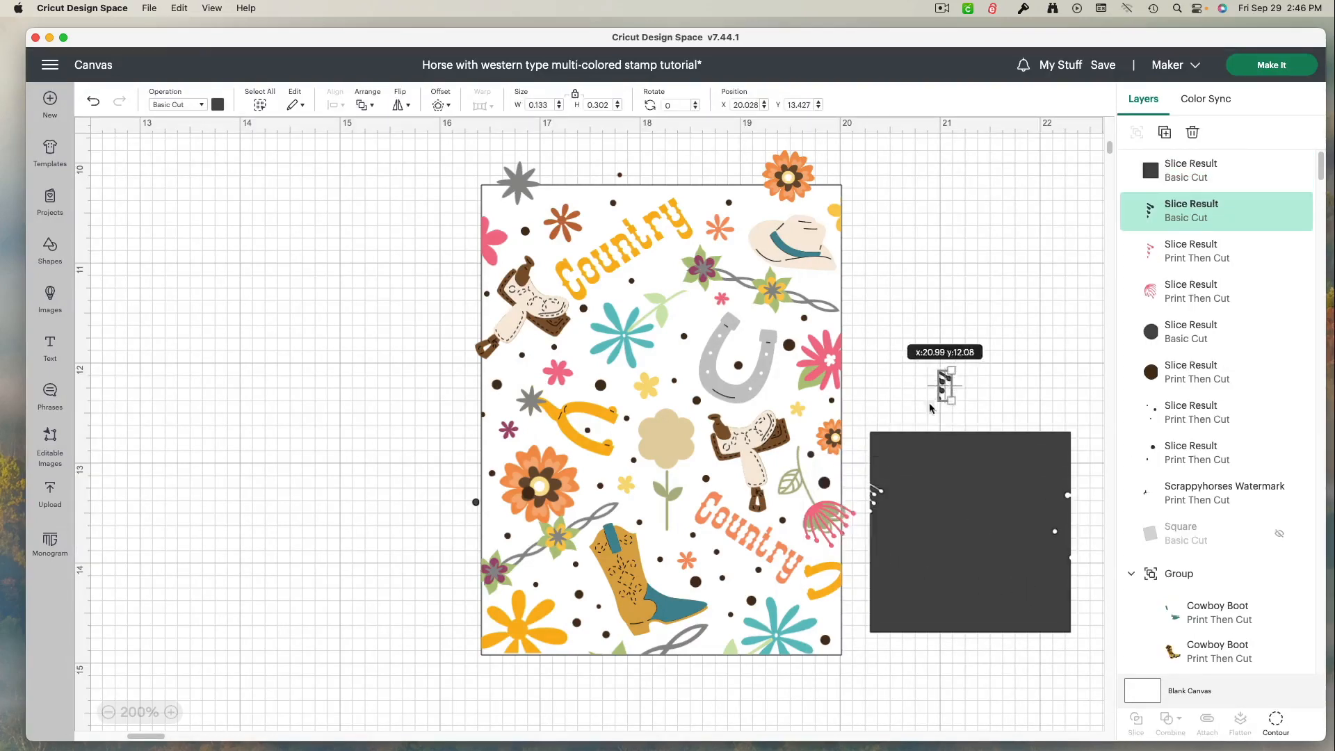
left_click_drag(849, 515, 966, 379)
Place the dark square back flush against the panel's right edge and slice it with the flower's green layer.
left_click_drag(934, 546, 906, 524)
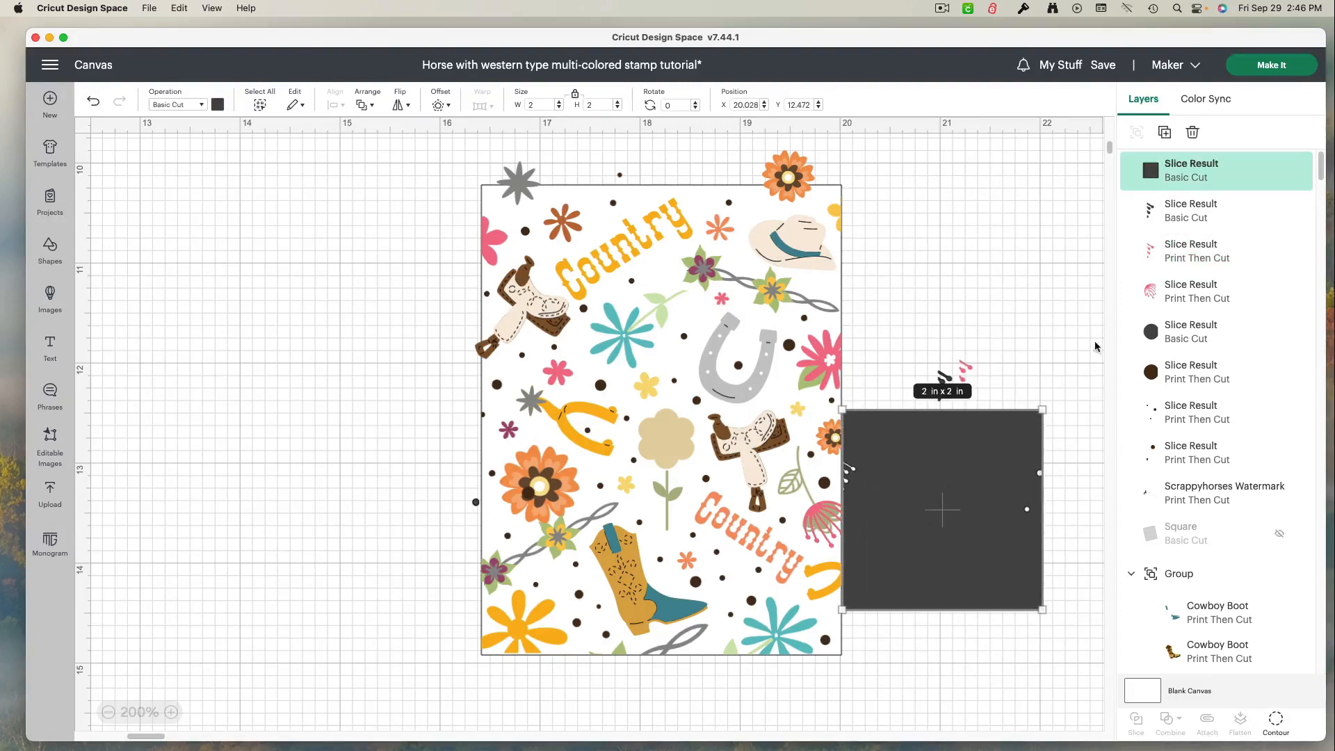
left_click(827, 530)
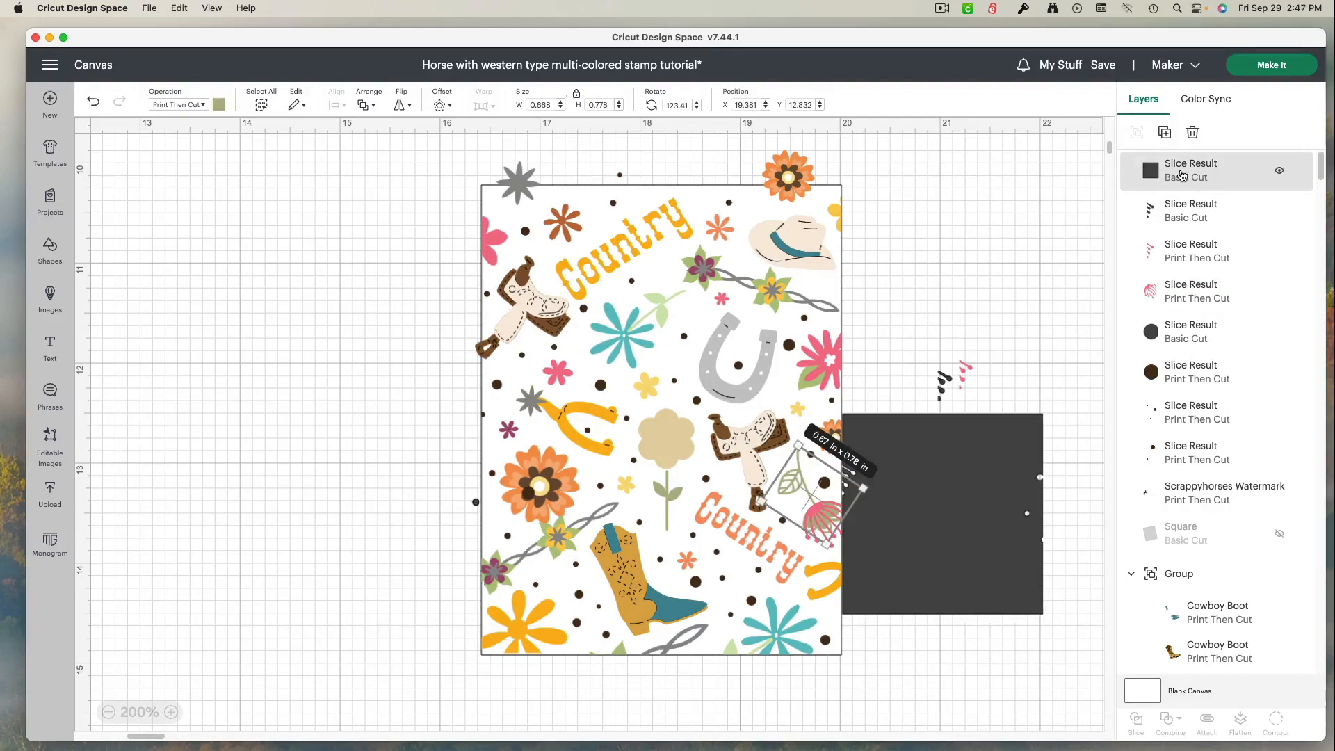
left_click(1182, 175)
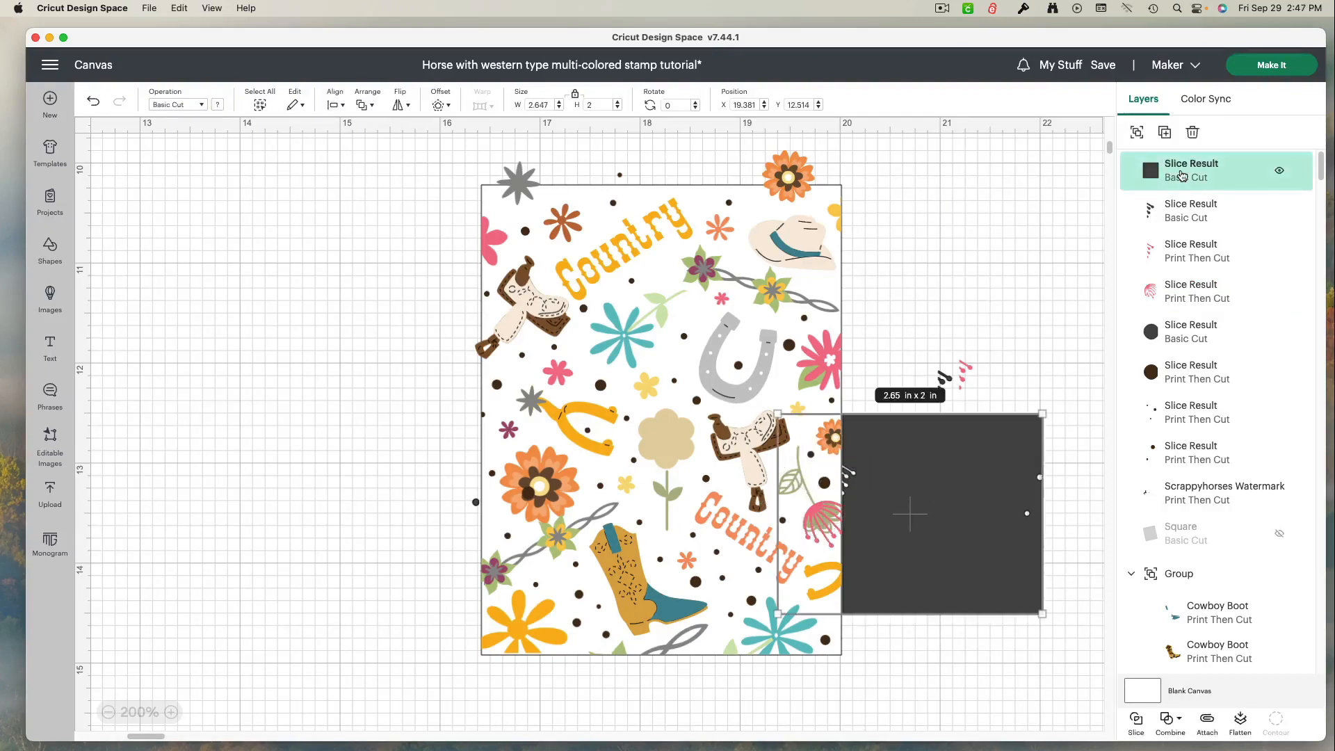
left_click(1137, 723)
Move the cut square aside and pull the dark and green slivers off the flower at the panel's right edge.
left_click_drag(884, 549, 1011, 560)
left_click_drag(844, 514, 930, 391)
left_click_drag(845, 518, 939, 381)
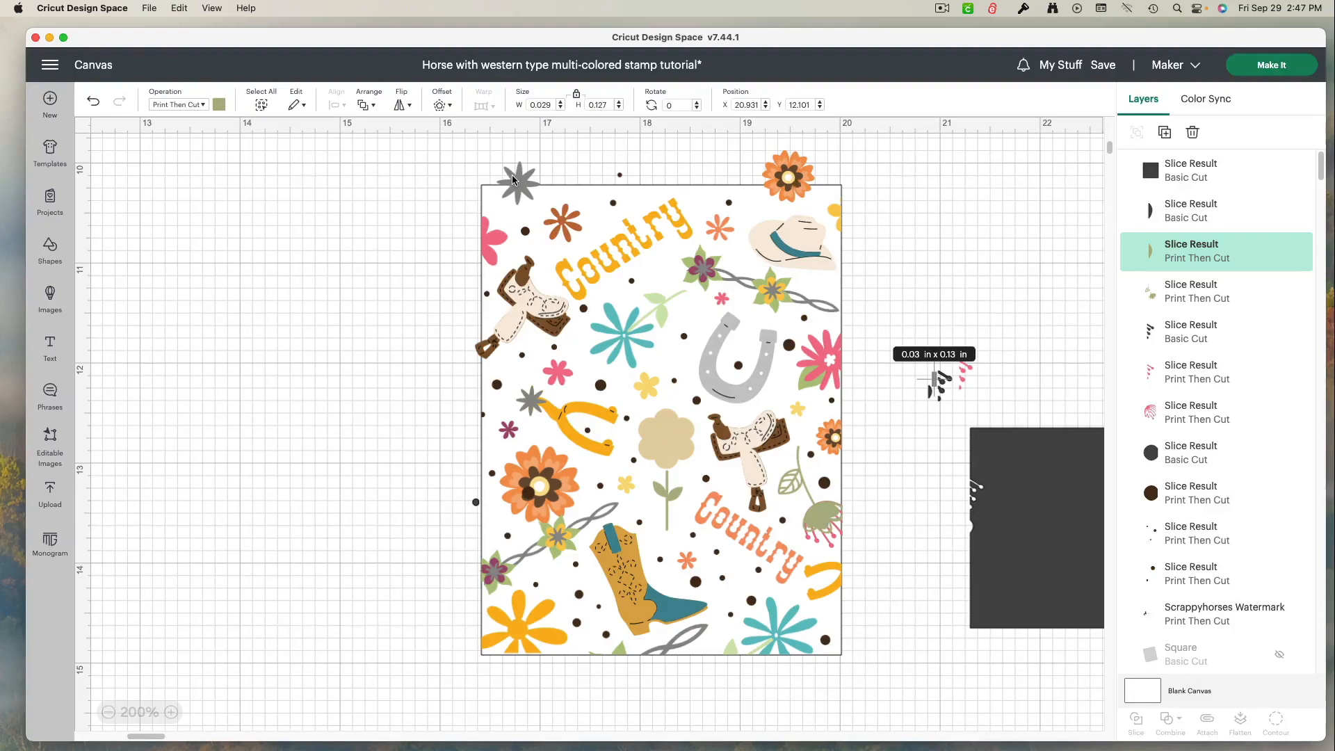
Slice the gray star overhanging the panel's top edge with the dark square and move the square and cut-off pieces away.
left_click_drag(1038, 597, 469, 154)
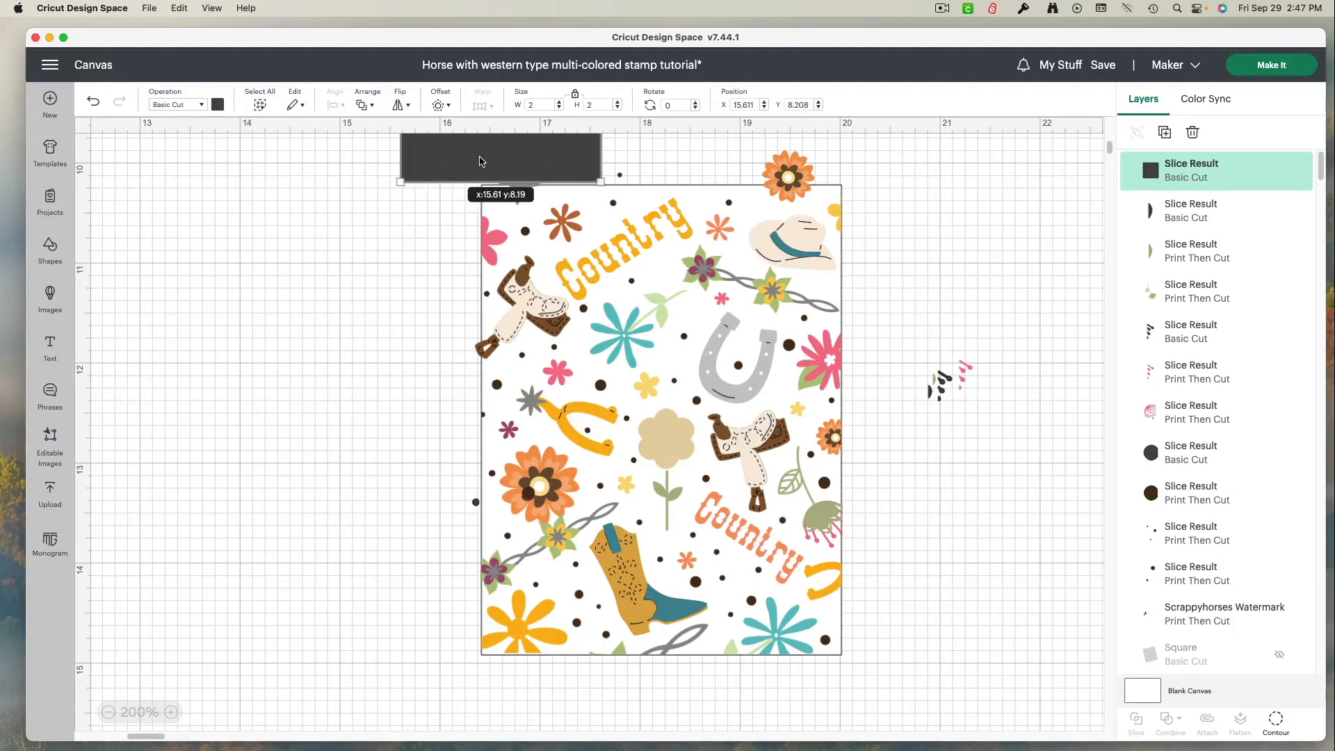
left_click_drag(346, 164, 559, 180)
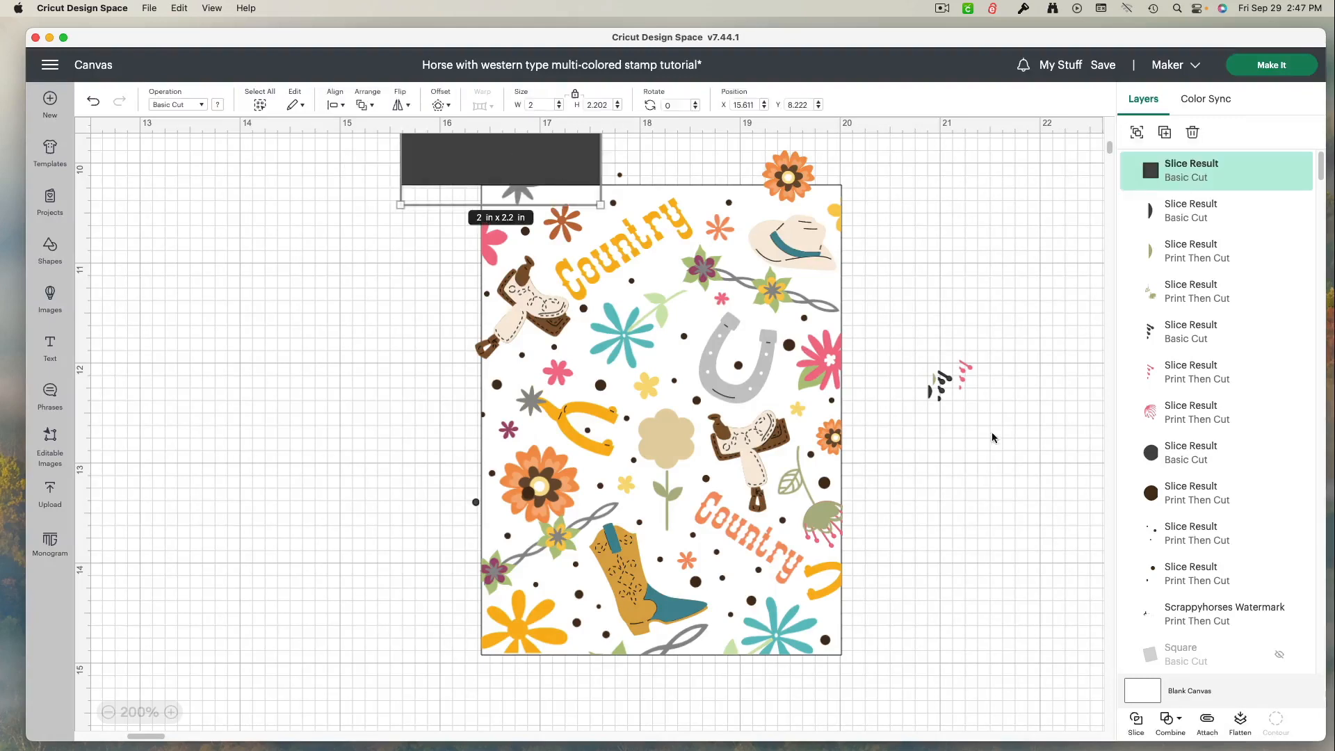
left_click(1138, 726)
left_click_drag(545, 170, 280, 193)
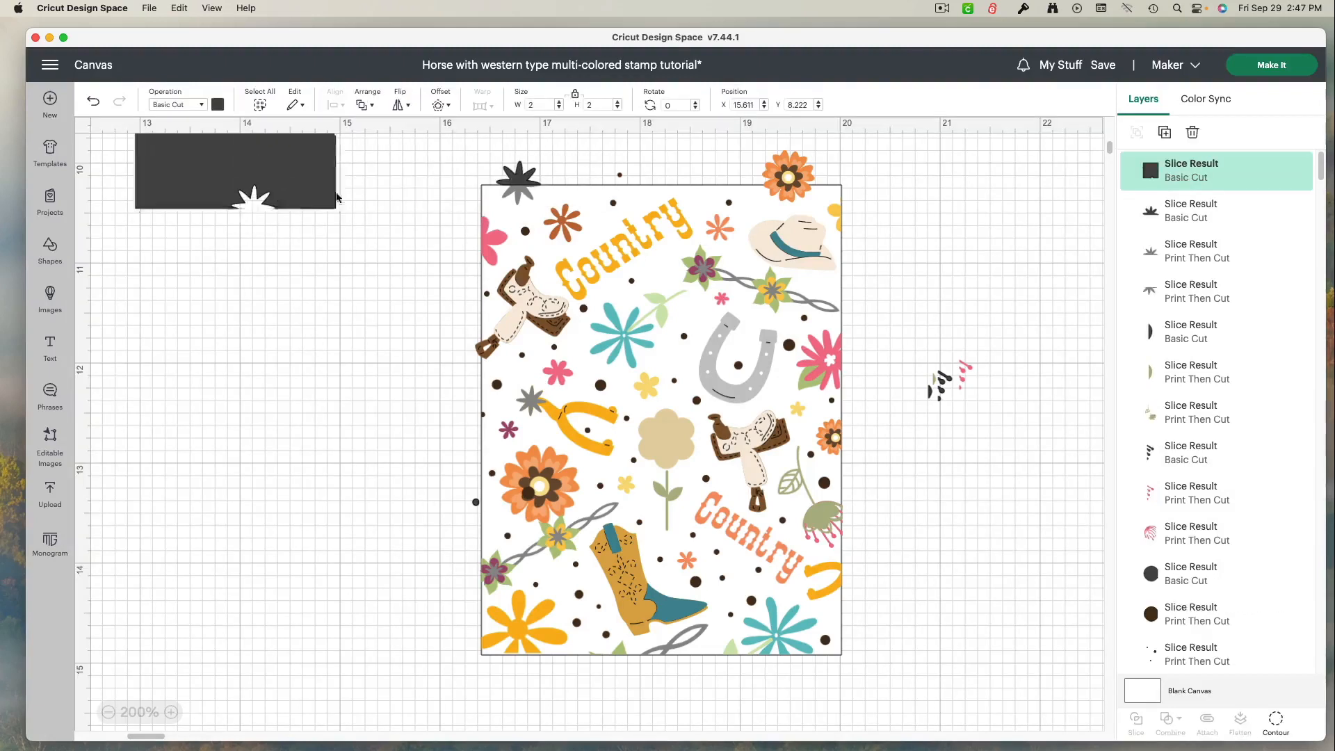
left_click_drag(518, 180, 1046, 193)
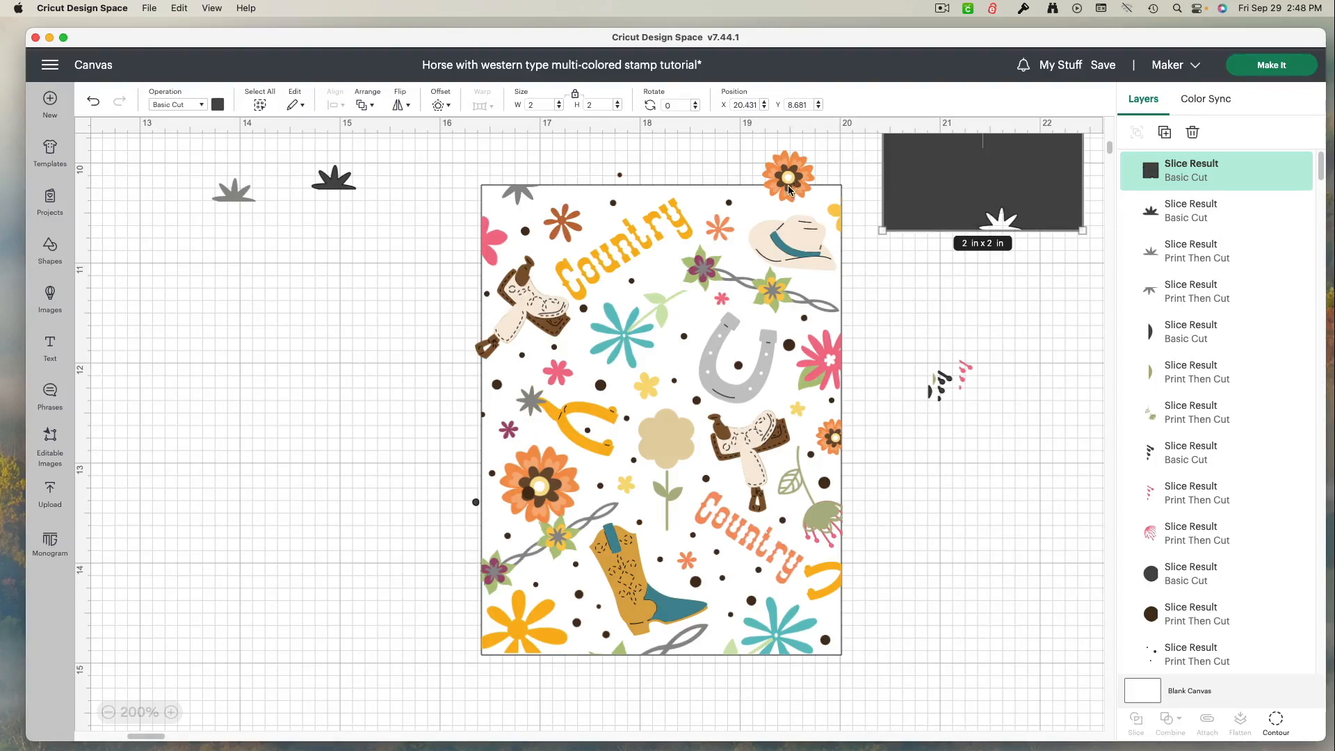
Place the dark square along the panel's top edge, covering the overhanging part of the orange flower.
left_click_drag(898, 190, 777, 146)
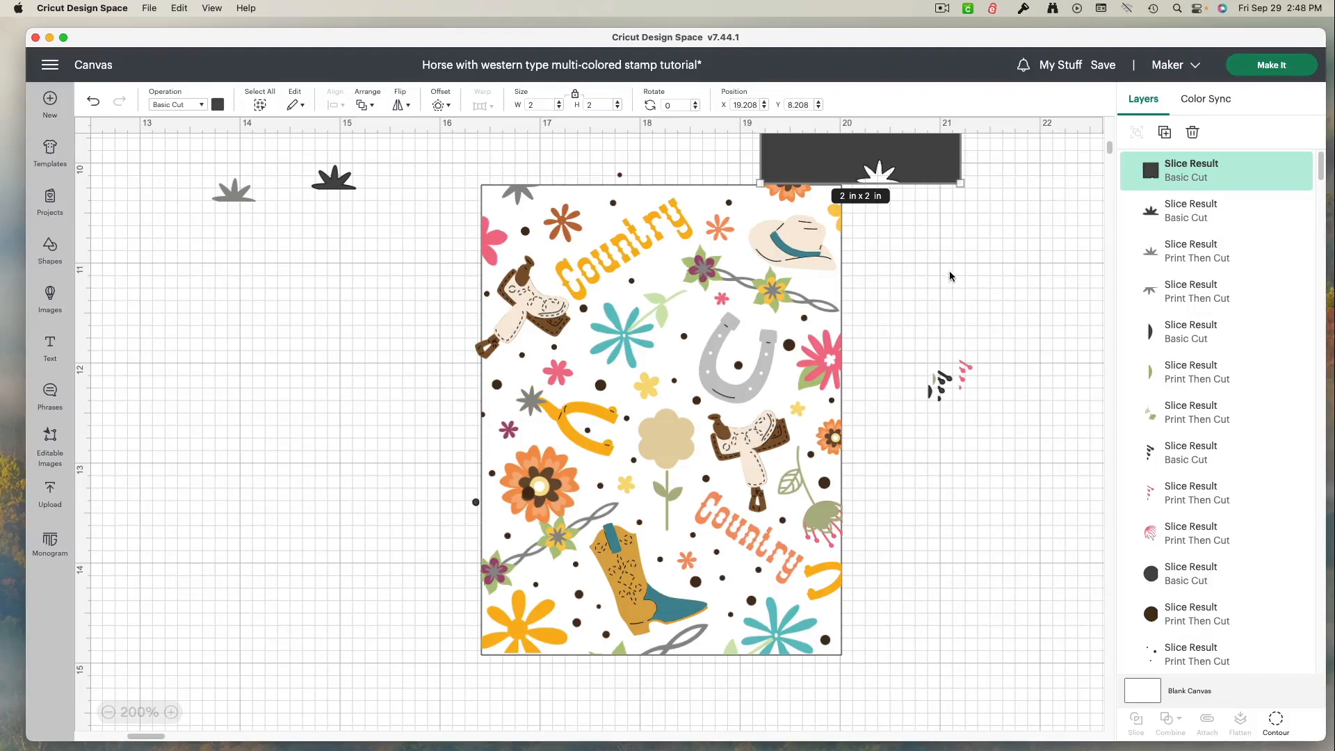
scroll(959, 153, "up", 10)
scroll(902, 301, "down", 13)
scroll(903, 304, "up", 3)
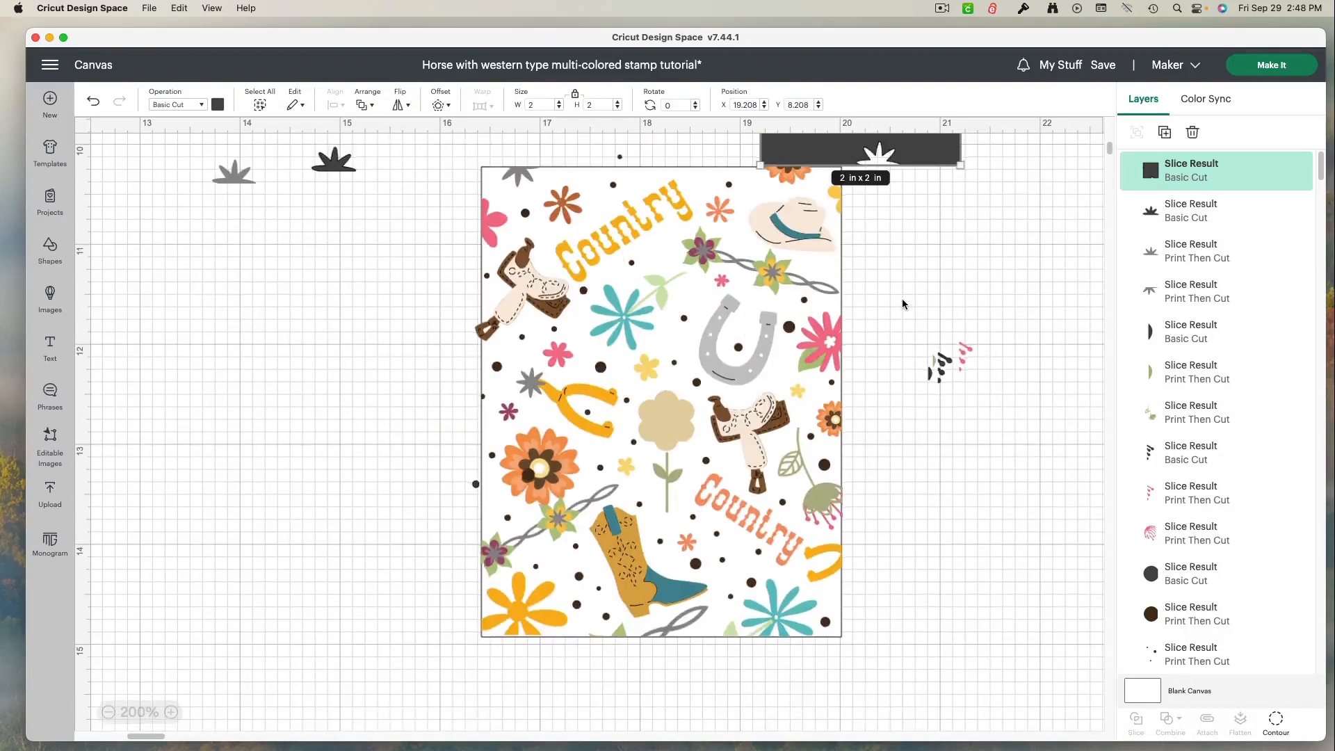
Slice the overhanging flower's outer orange layer with the dark square and move the cut-off pieces beside the panel.
scroll(1175, 217, "down", 10)
left_click(1183, 460)
scroll(1182, 621, "up", 10)
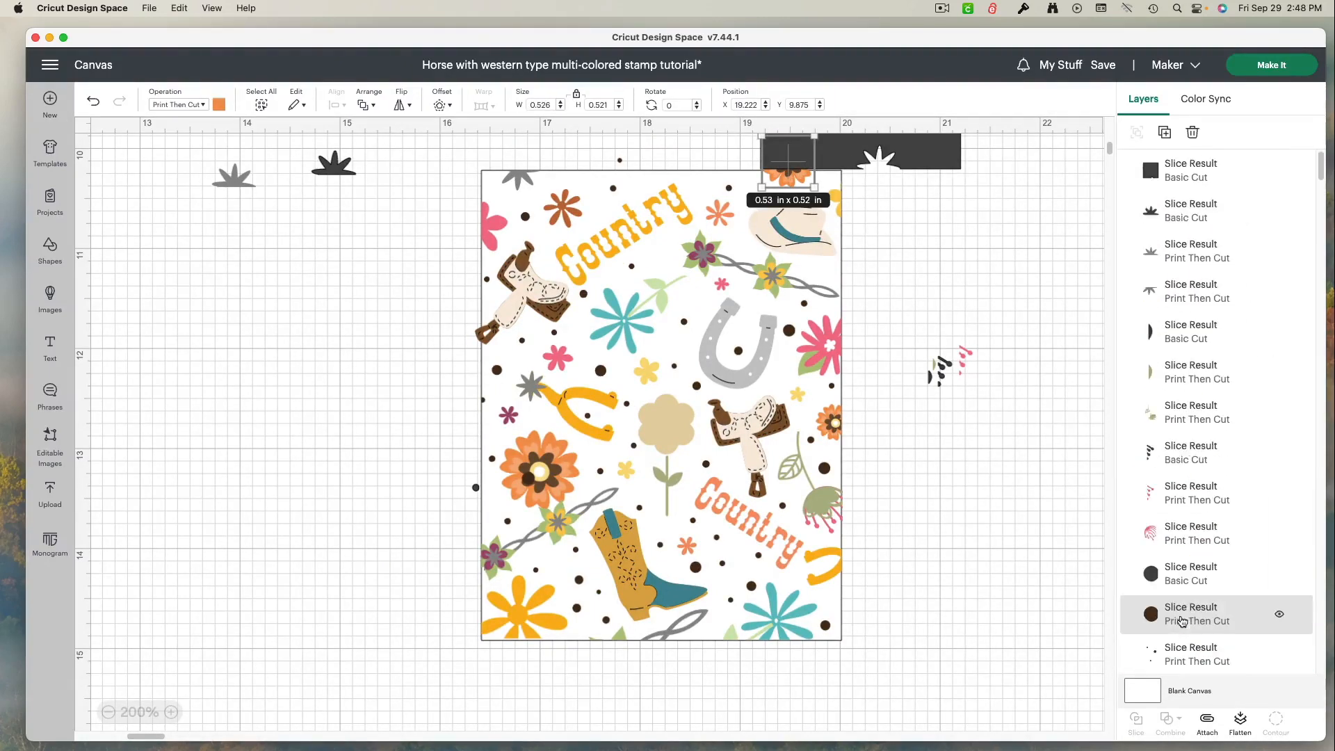
left_click(1183, 171, "super")
left_click(1136, 723)
left_click_drag(925, 154, 1079, 184)
left_click_drag(789, 154, 1038, 316)
left_click_drag(789, 154, 1029, 304)
left_click_drag(1093, 192, 1027, 257)
Slice the top-edge flower's light orange petal layer with the dark square and pull the cut-off pieces away.
right_click(791, 154)
left_click(824, 407)
left_click(789, 158)
scroll(1203, 653, "down", 10)
left_click(1200, 657, "super")
left_click(1136, 723)
left_click_drag(788, 156, 1039, 478)
left_click_drag(788, 156, 1006, 343)
left_click_drag(1012, 206, 837, 101)
Slice the top-edge flower's brown layer with the dark square, move the cut piece aside, and undo the last move.
right_click(809, 155)
left_click(842, 407)
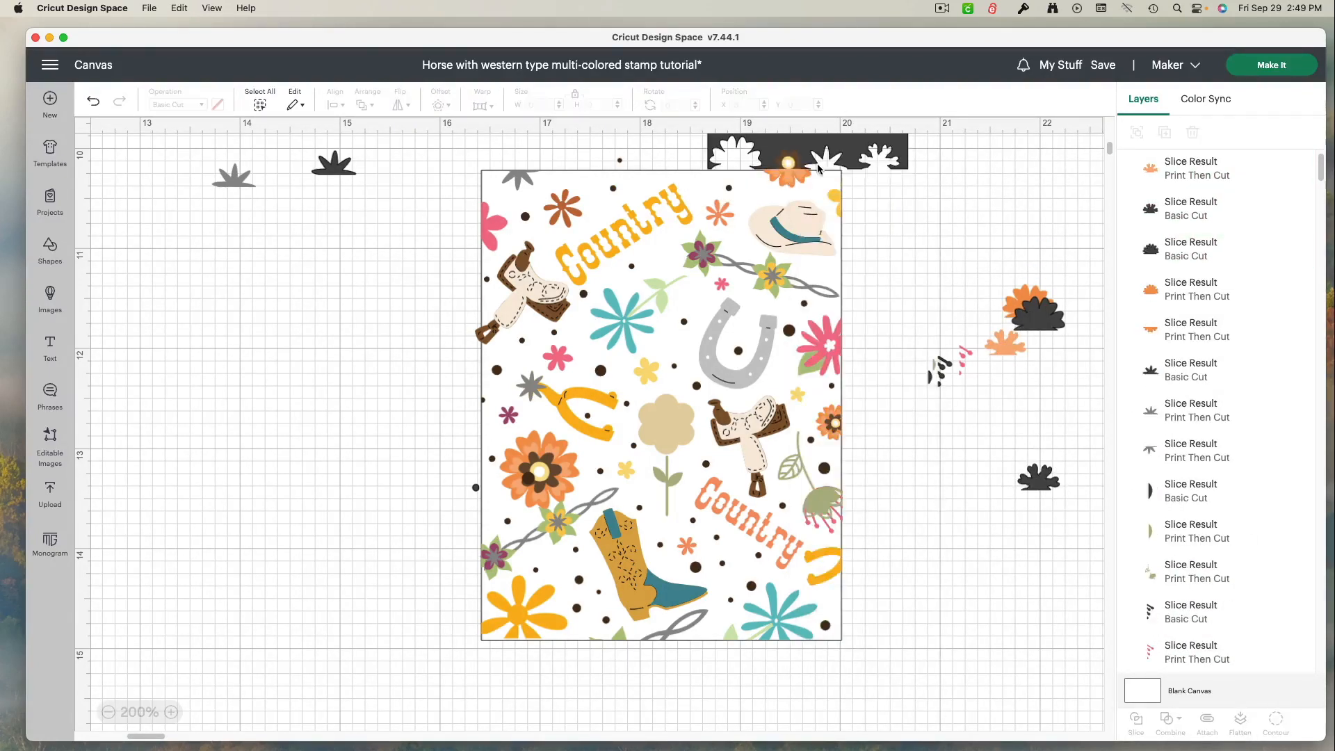
left_click(788, 163)
left_click(813, 145, "shift")
left_click(973, 208)
left_click(789, 163)
scroll(1191, 452, "down", 10)
left_click(1197, 655, "super")
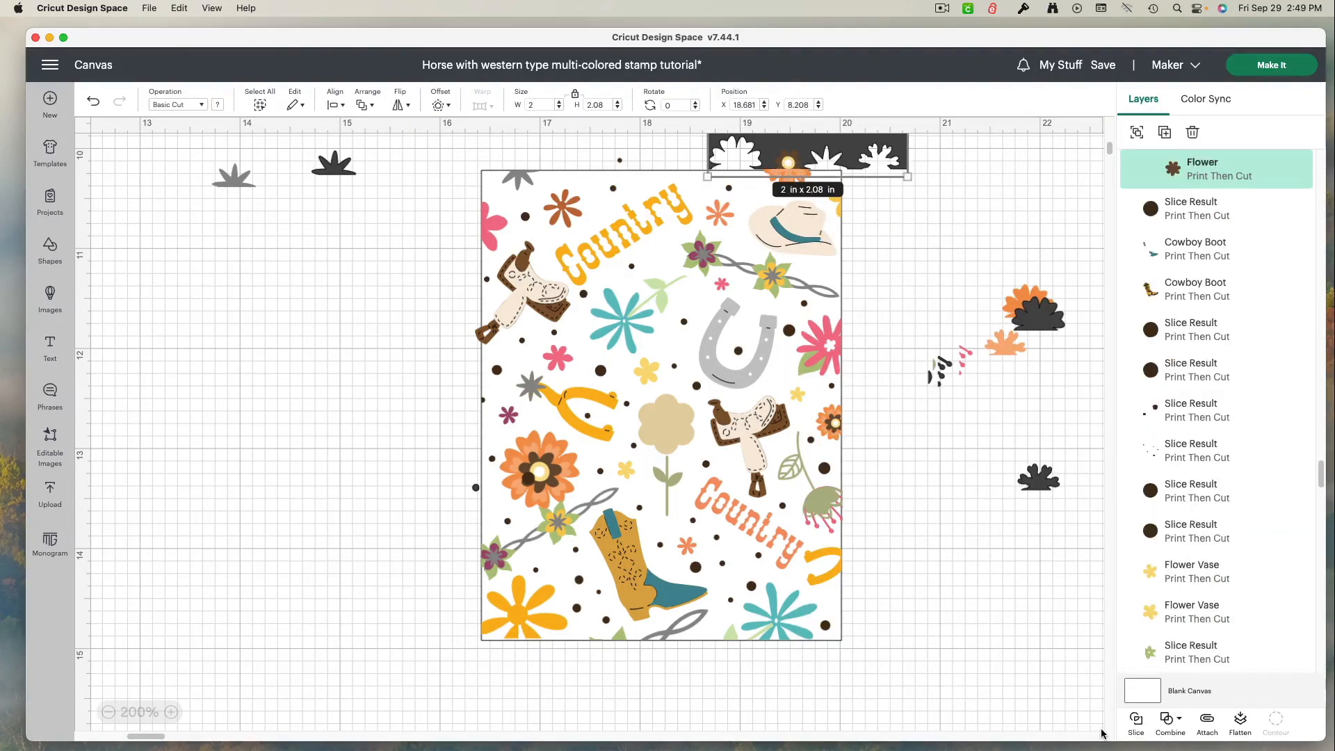
left_click(1137, 723)
left_click_drag(758, 151, 983, 345)
left_click_drag(789, 174, 986, 216)
key("super+z")
Hide the yellow centre group of the orange flower at the panel's top edge.
left_click(788, 178)
left_click(789, 160)
left_click(1280, 575)
left_click(1217, 615)
Delete the dark cutting square, the cut-off scraps around the panel, and the small dot overhanging its left edge.
left_click_drag(949, 363, 80, 219)
left_click_drag(897, 179, 1078, 515)
key("Delete")
left_click_drag(399, 286, 189, 158)
key("Delete")
left_click_drag(475, 488, 440, 522)
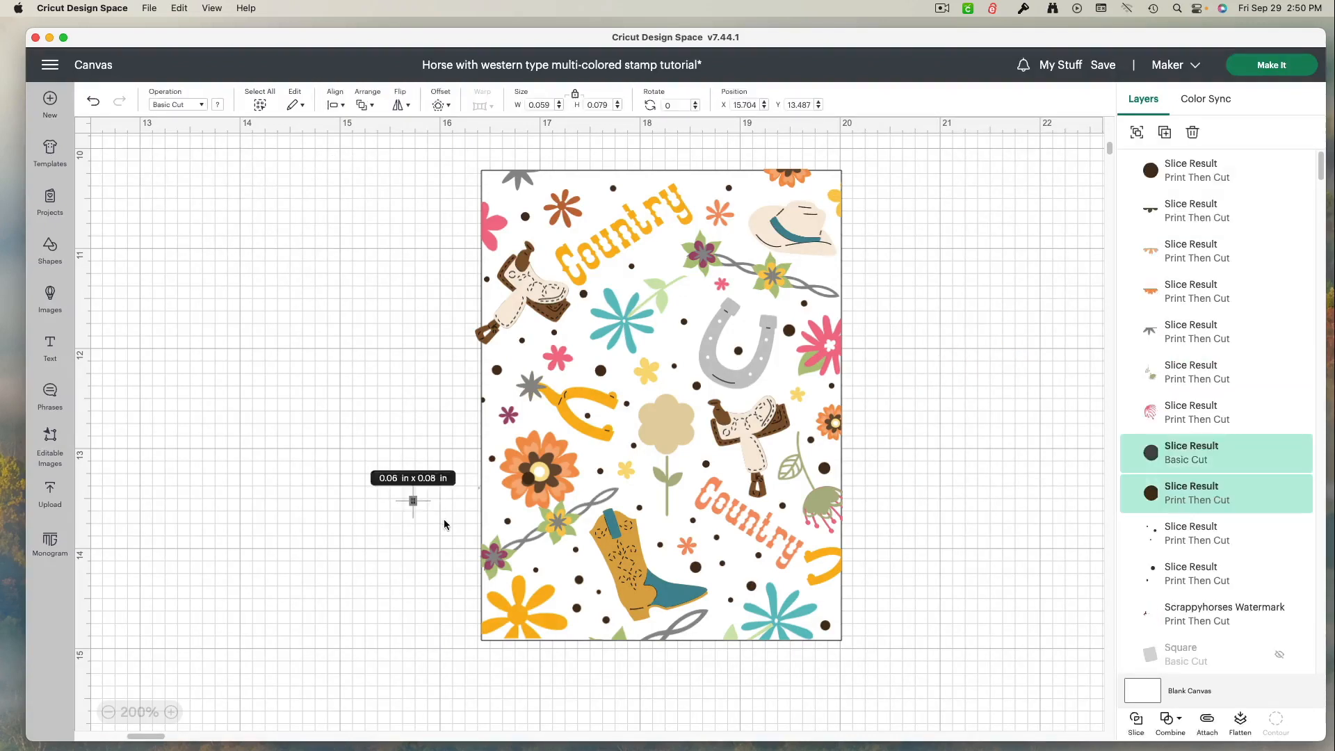
key("Delete")
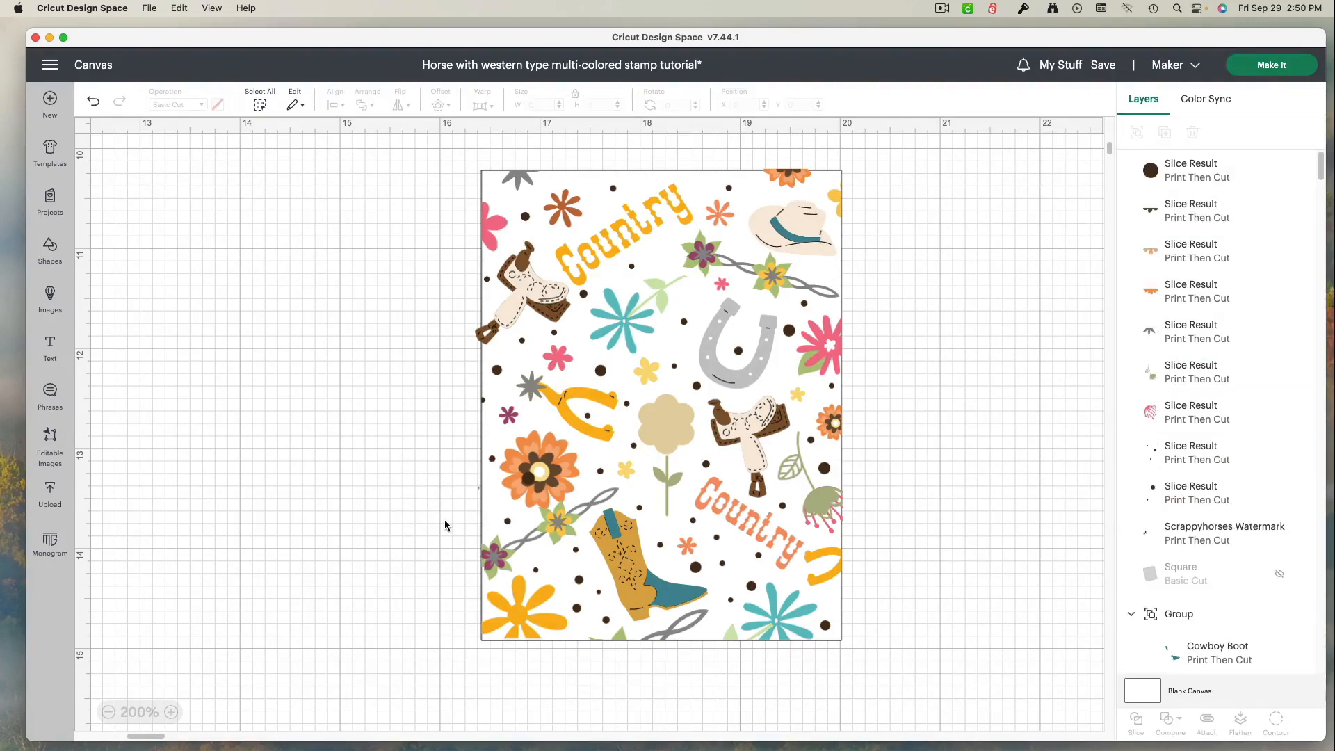
Send the small brown dots layer near the large orange flower to the back.
left_click(529, 481)
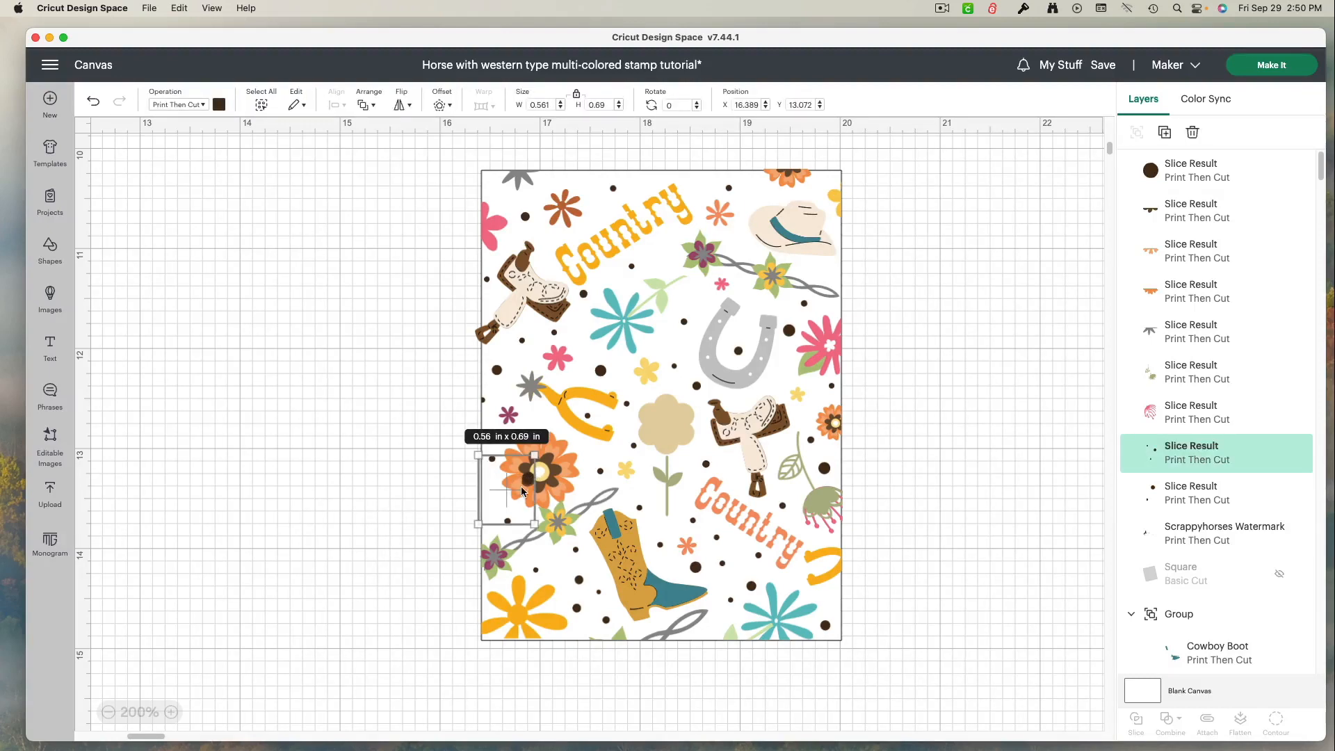
right_click(523, 491)
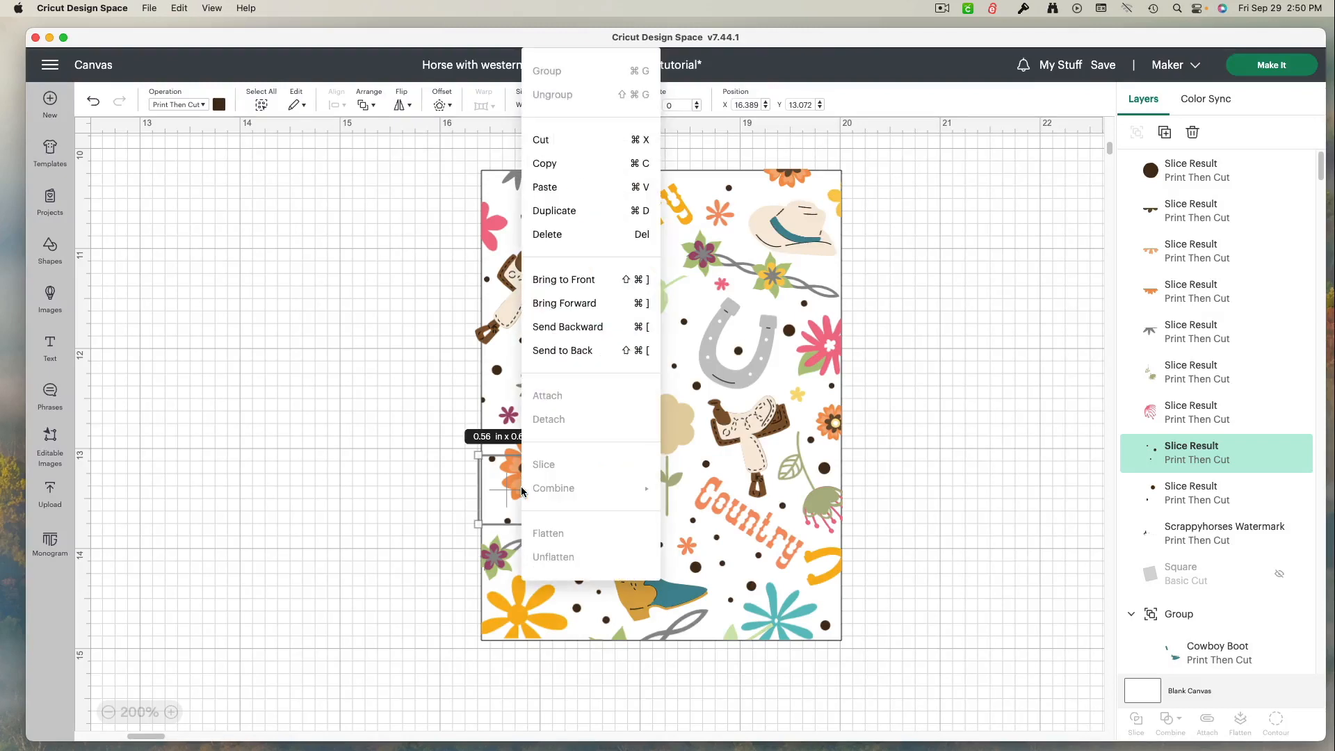
left_click(580, 328)
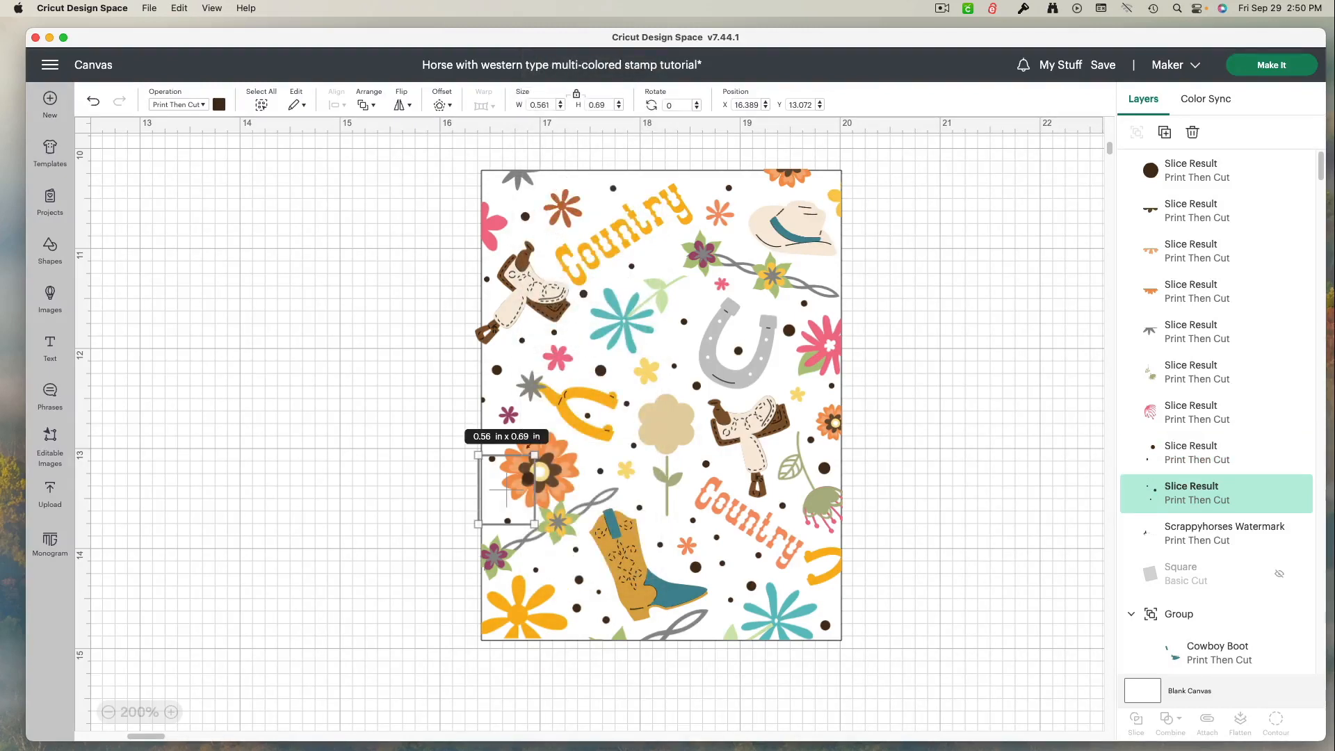
right_click(524, 482)
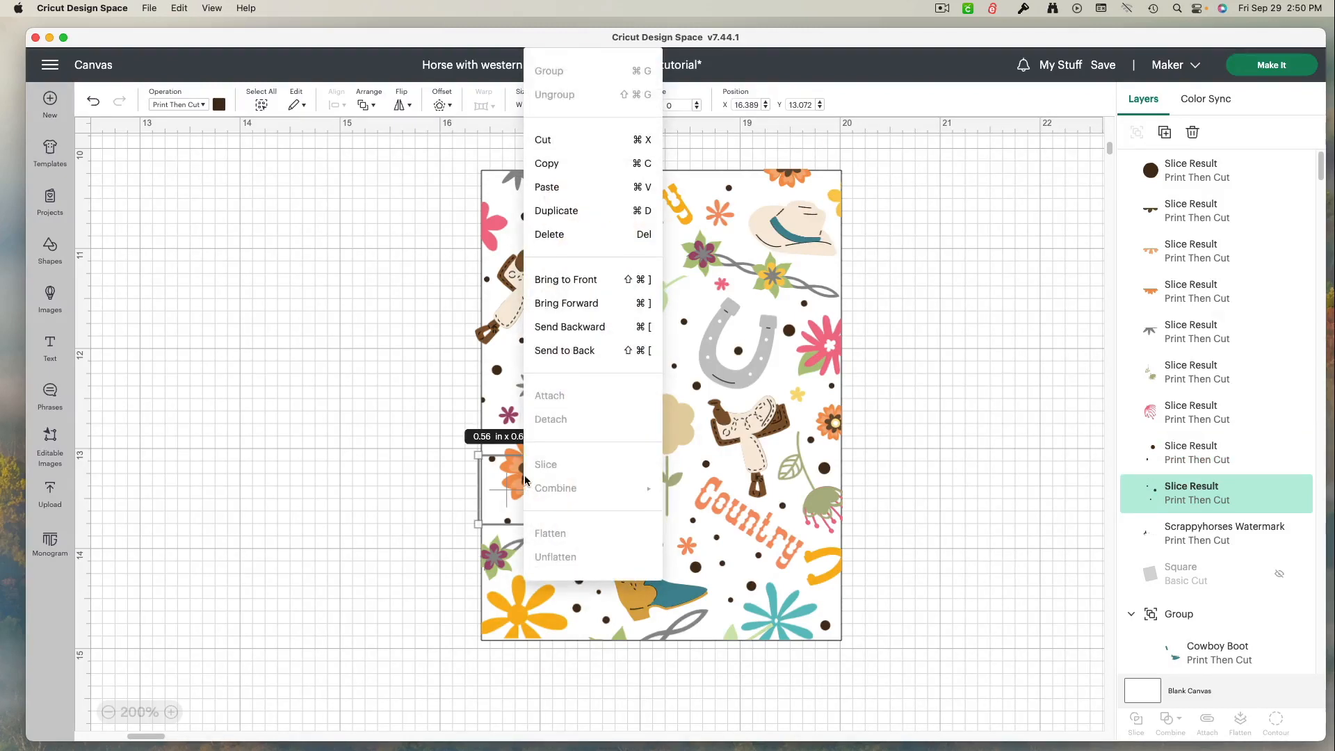
left_click(565, 351)
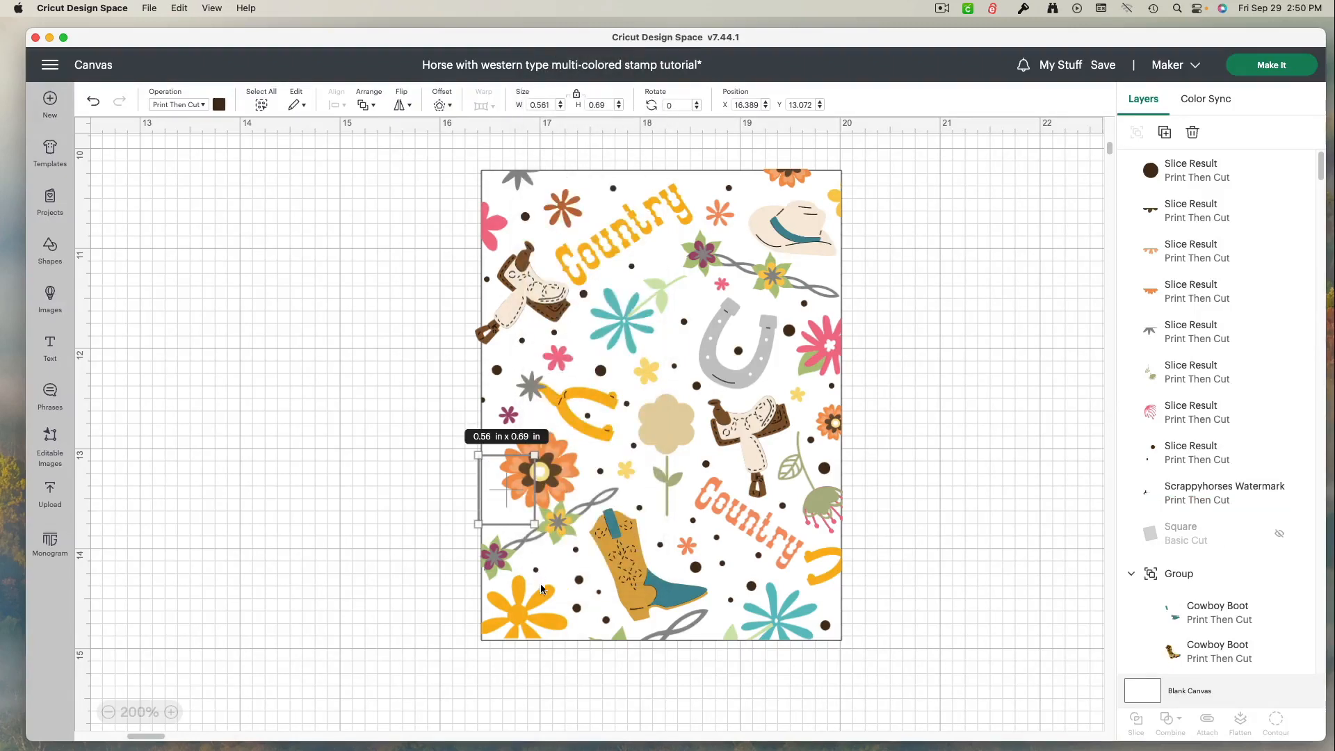
Send the 3.6 x 4.7 in white panel square to the back, behind all the motifs.
left_click(559, 636)
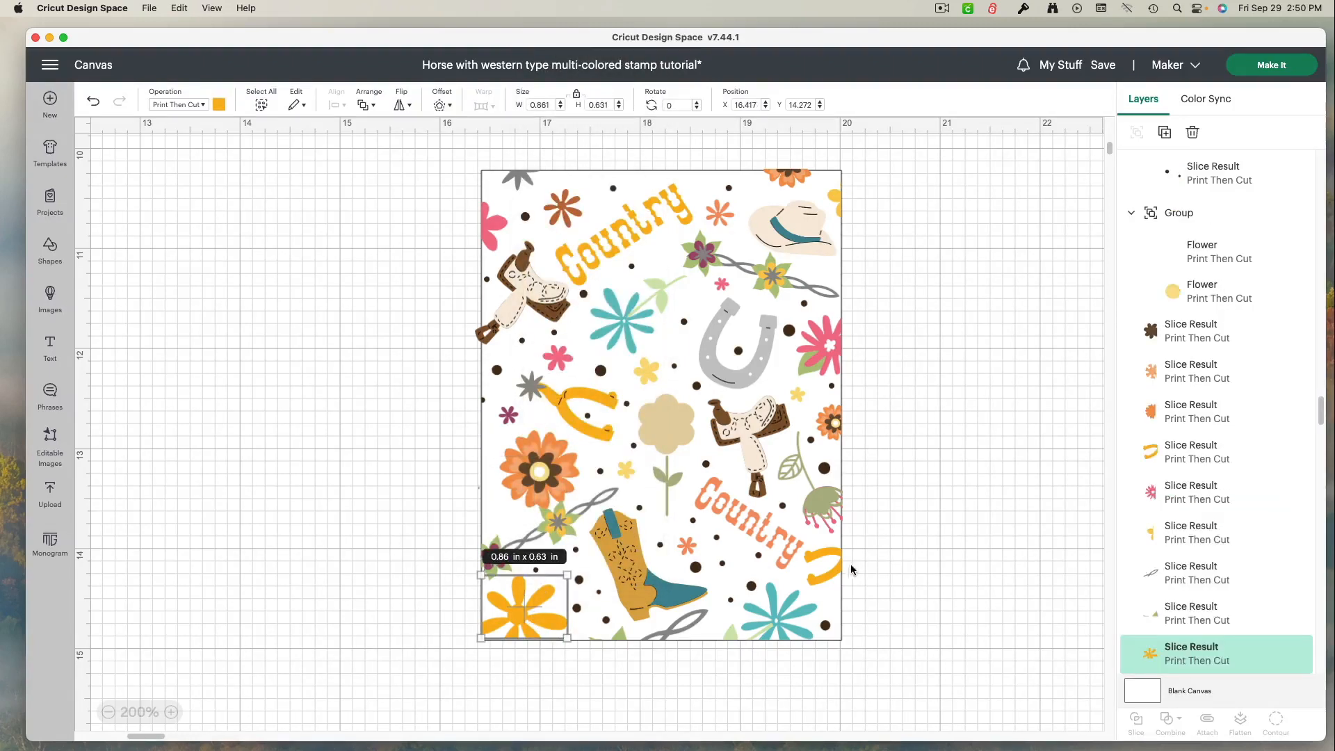
left_click(837, 539)
right_click(837, 540)
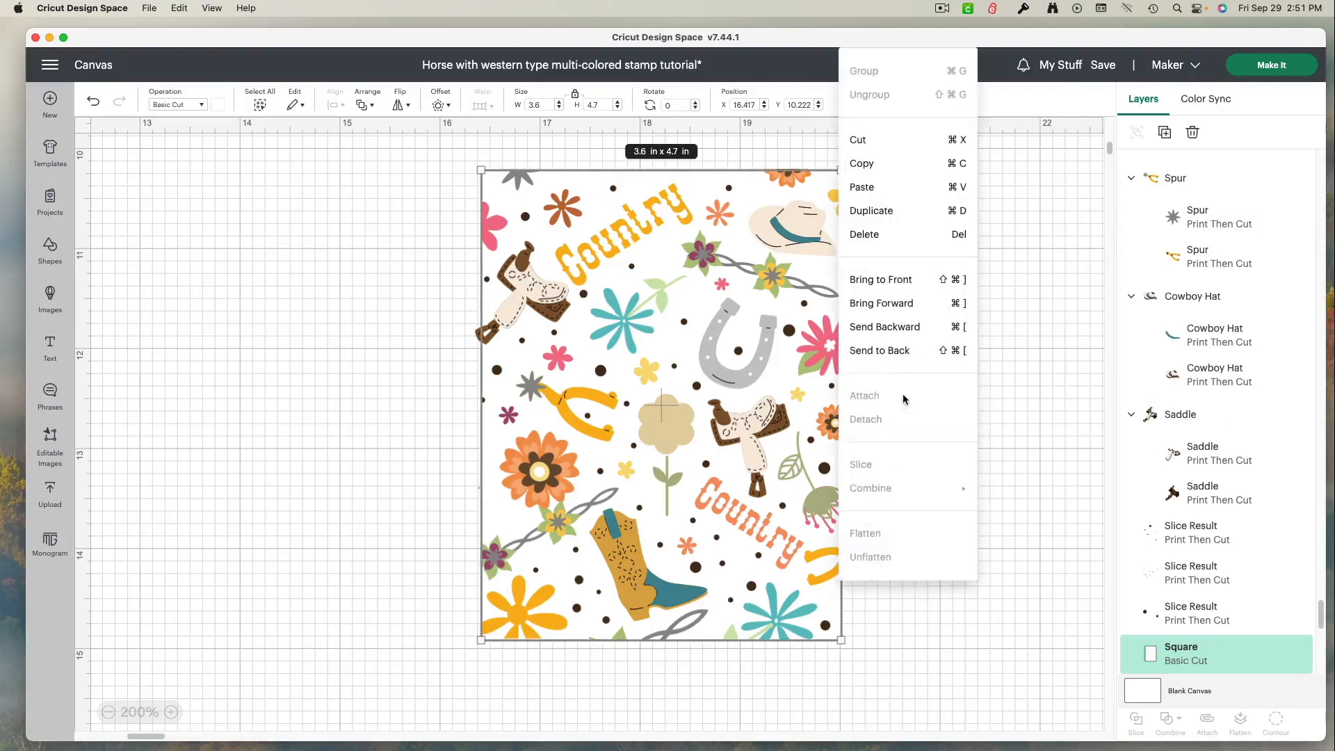
left_click(901, 351)
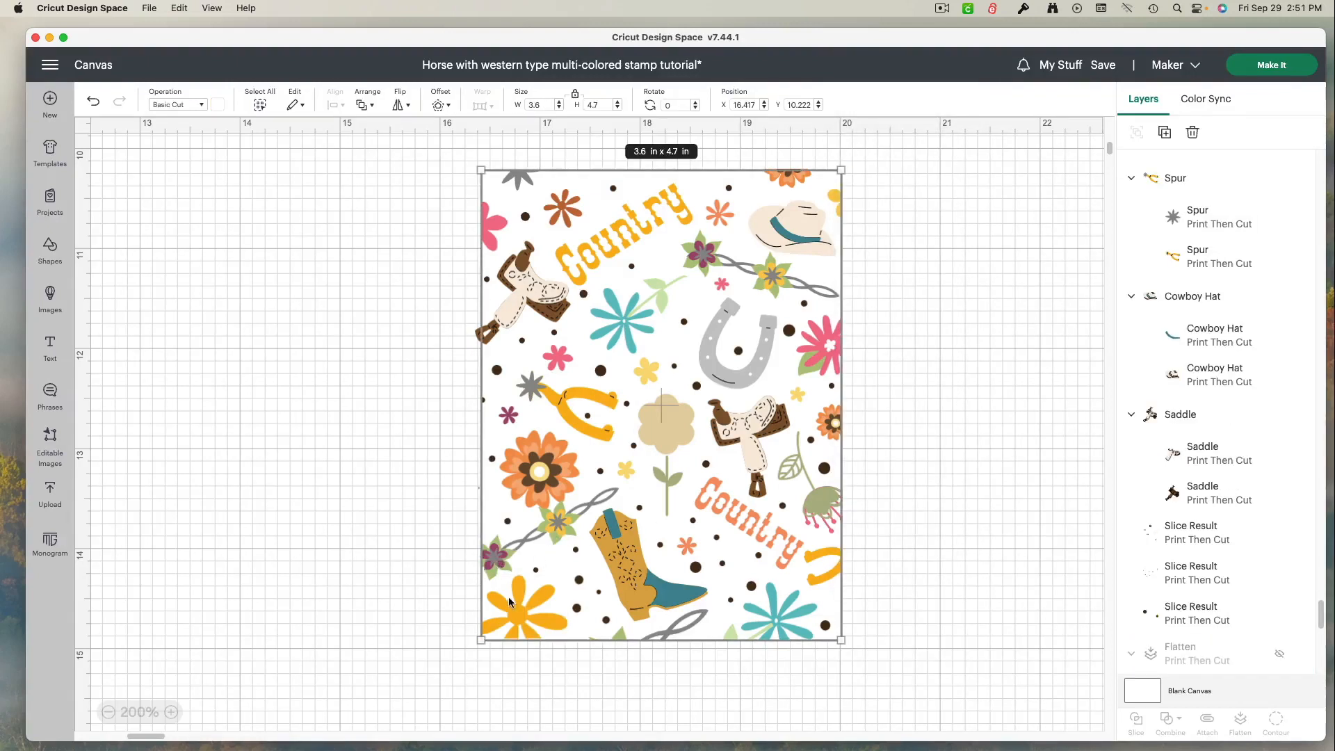
left_click(407, 606)
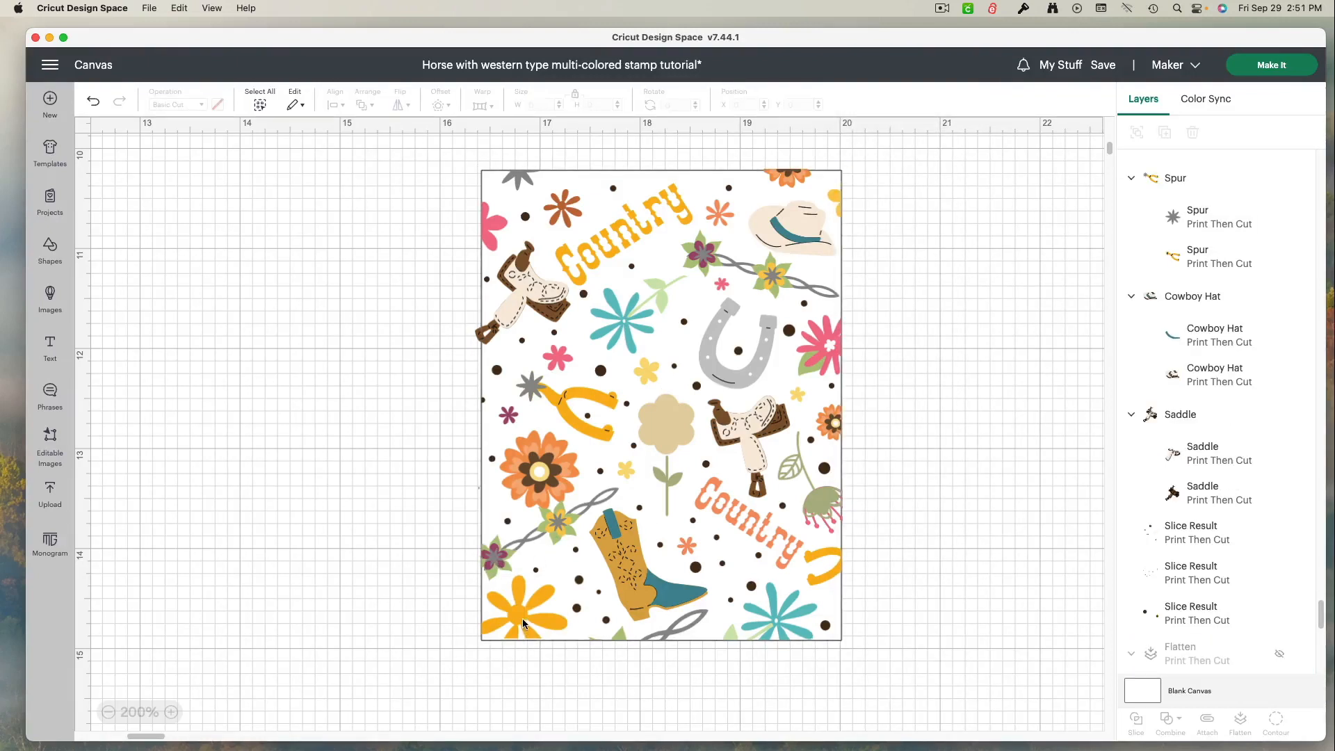
Nudge the yellow flower slightly so it sits flush inside the panel's lower-left corner.
left_click(523, 619)
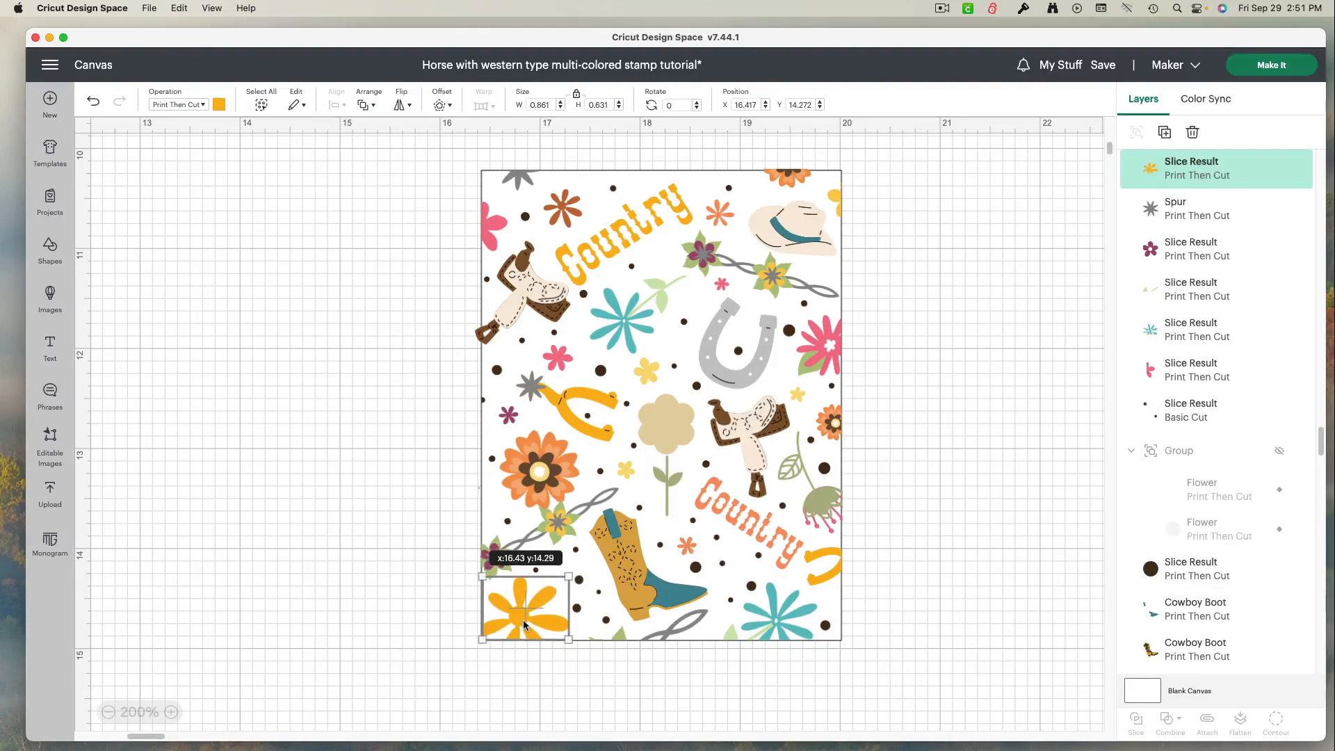
left_click(406, 636)
left_click(499, 625)
left_click_drag(499, 630, 498, 631)
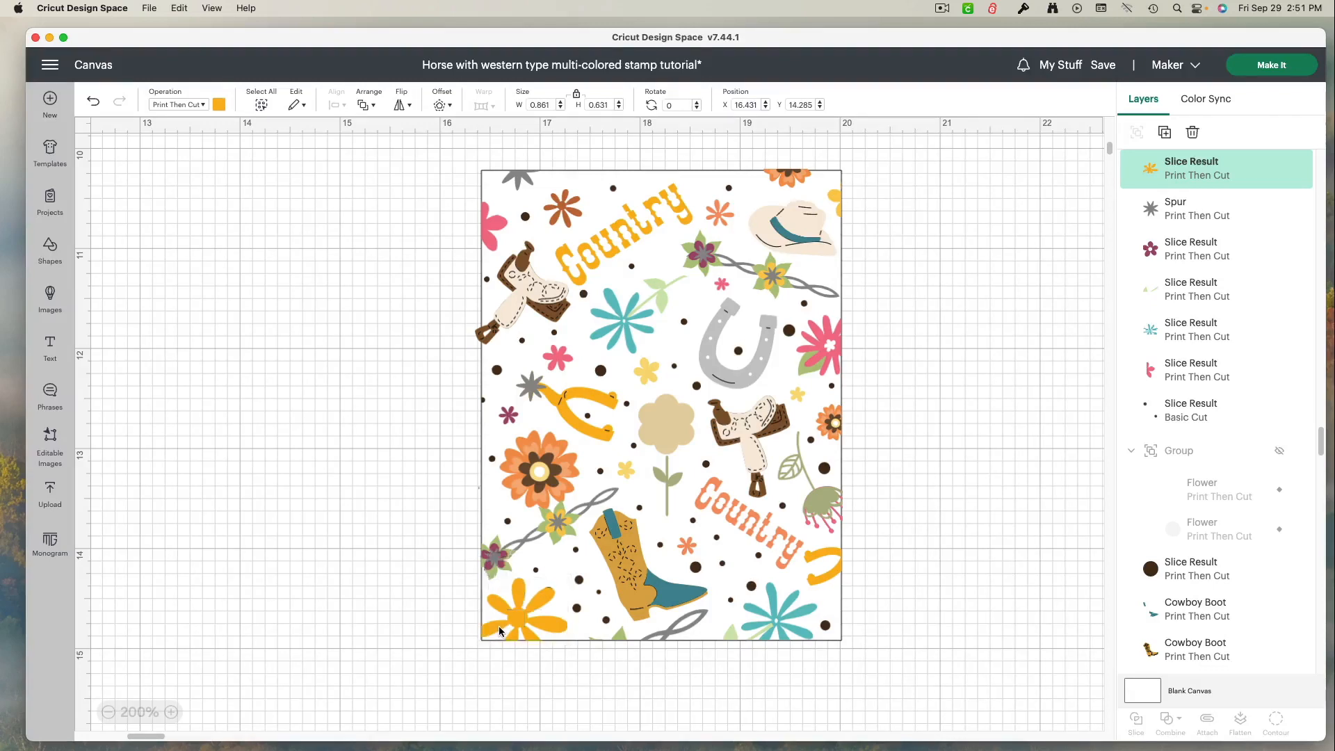
left_click(356, 621)
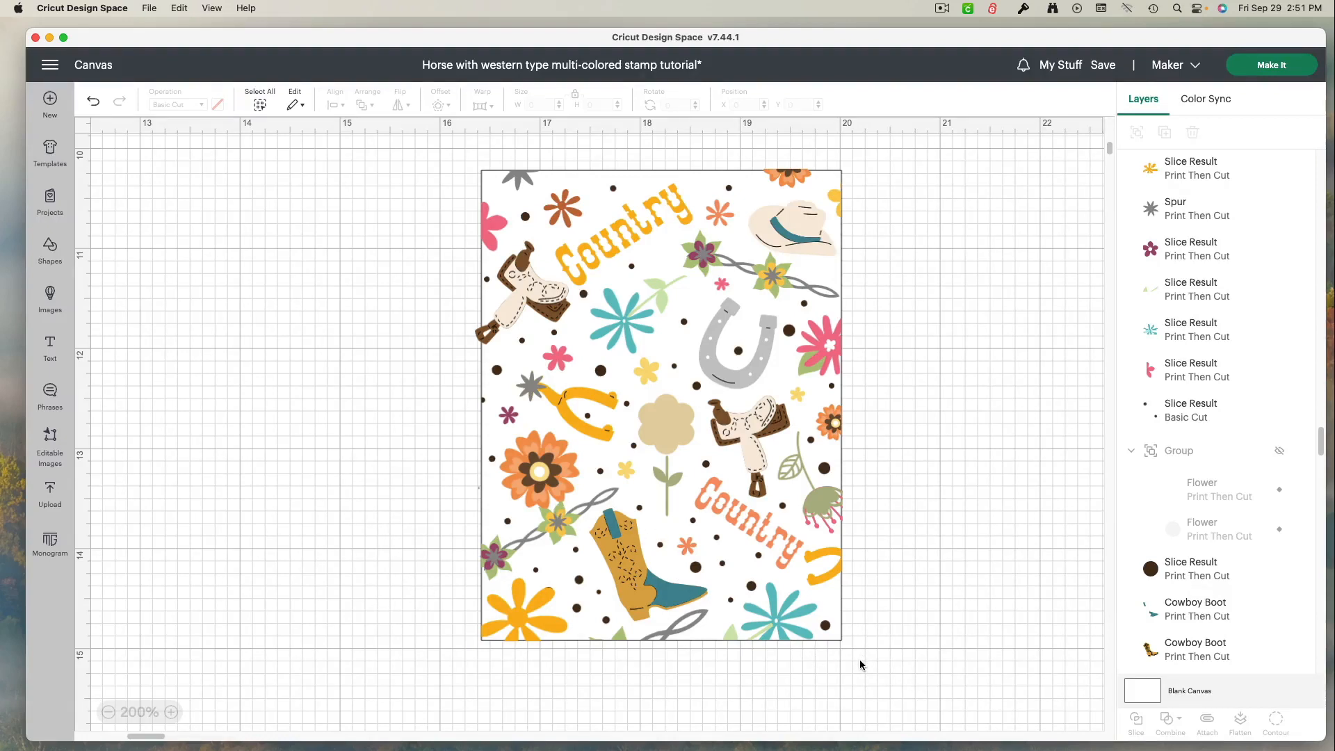
Select the whole trimmed pattern panel with all its motifs and flatten it into one Print Then Cut layer.
left_click_drag(860, 664, 440, 145)
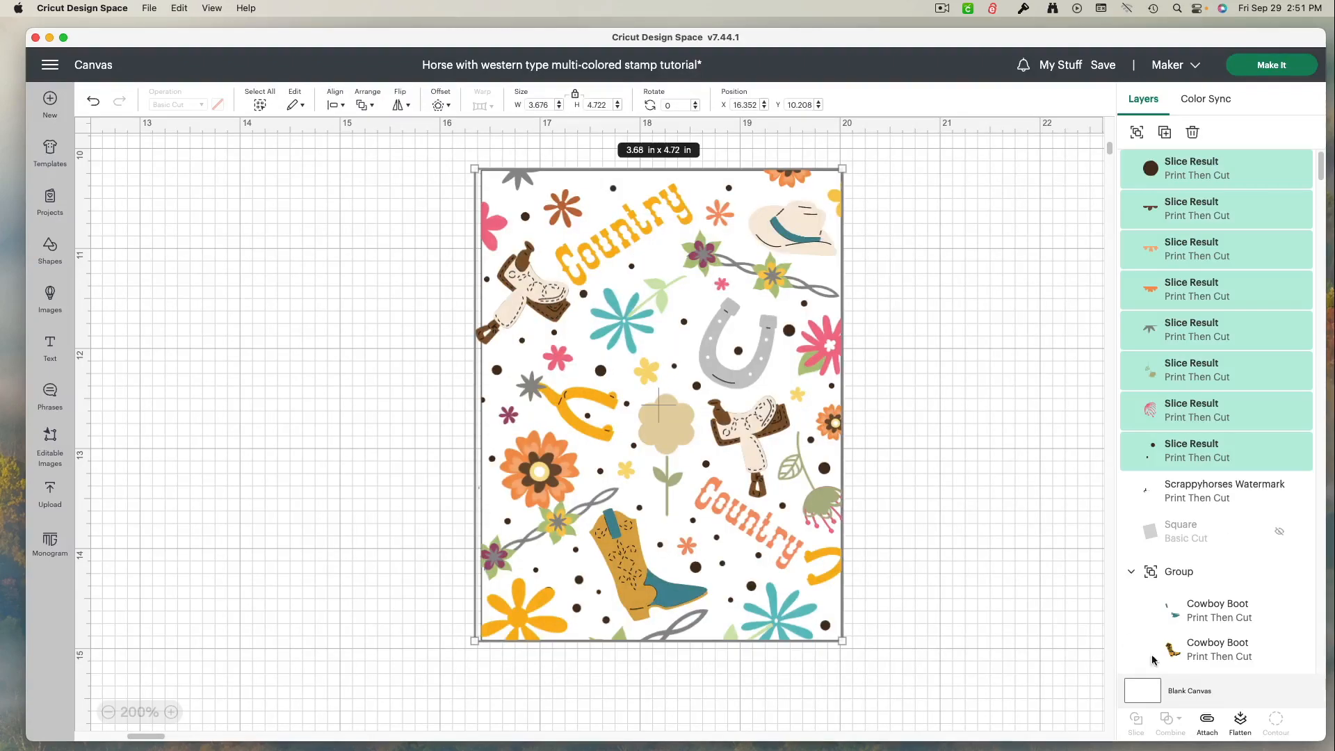
left_click(1239, 723)
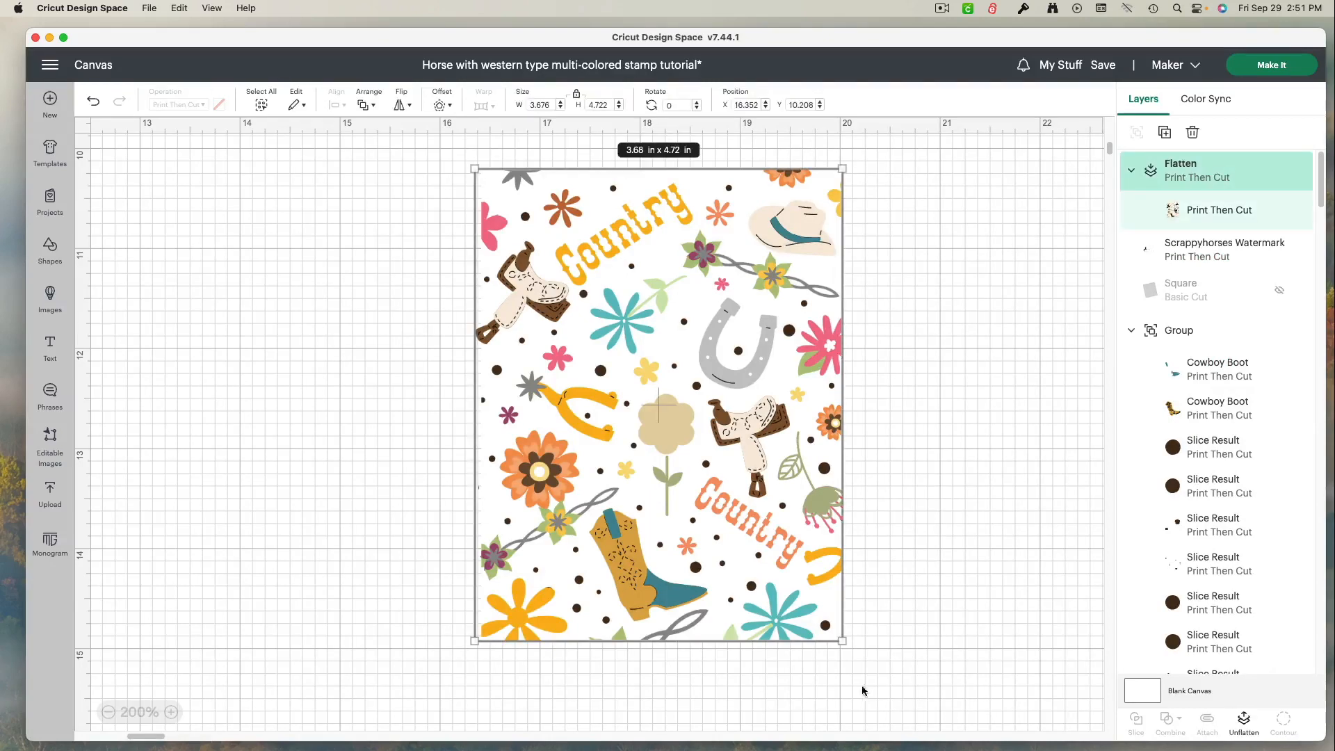
Move the horse signature watermark closer to the card mock-up and place the white 4.25 x 5.5 in card base behind the mats.
left_click(107, 715)
left_click(107, 715)
left_click(107, 716)
left_click(107, 715)
left_click(107, 716)
left_click(161, 712)
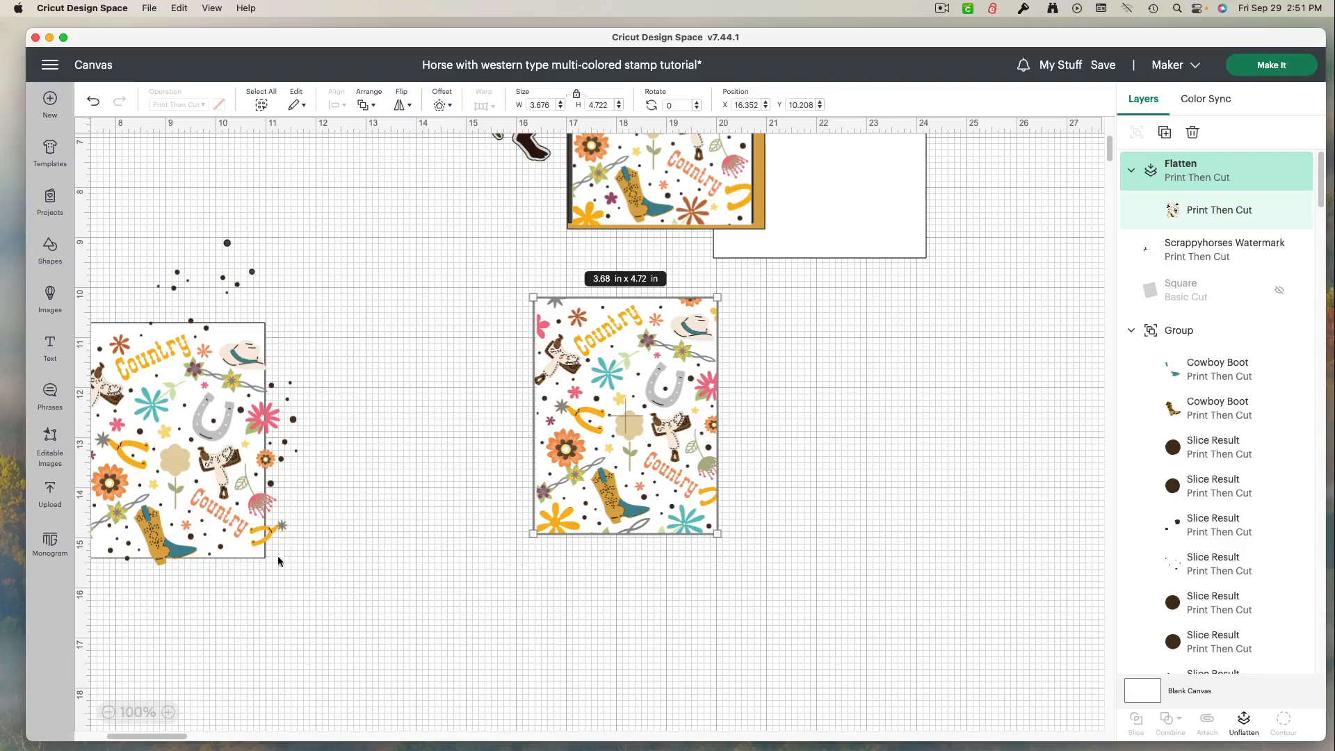
left_click_drag(131, 737, 117, 737)
scroll(579, 564, "up", 5)
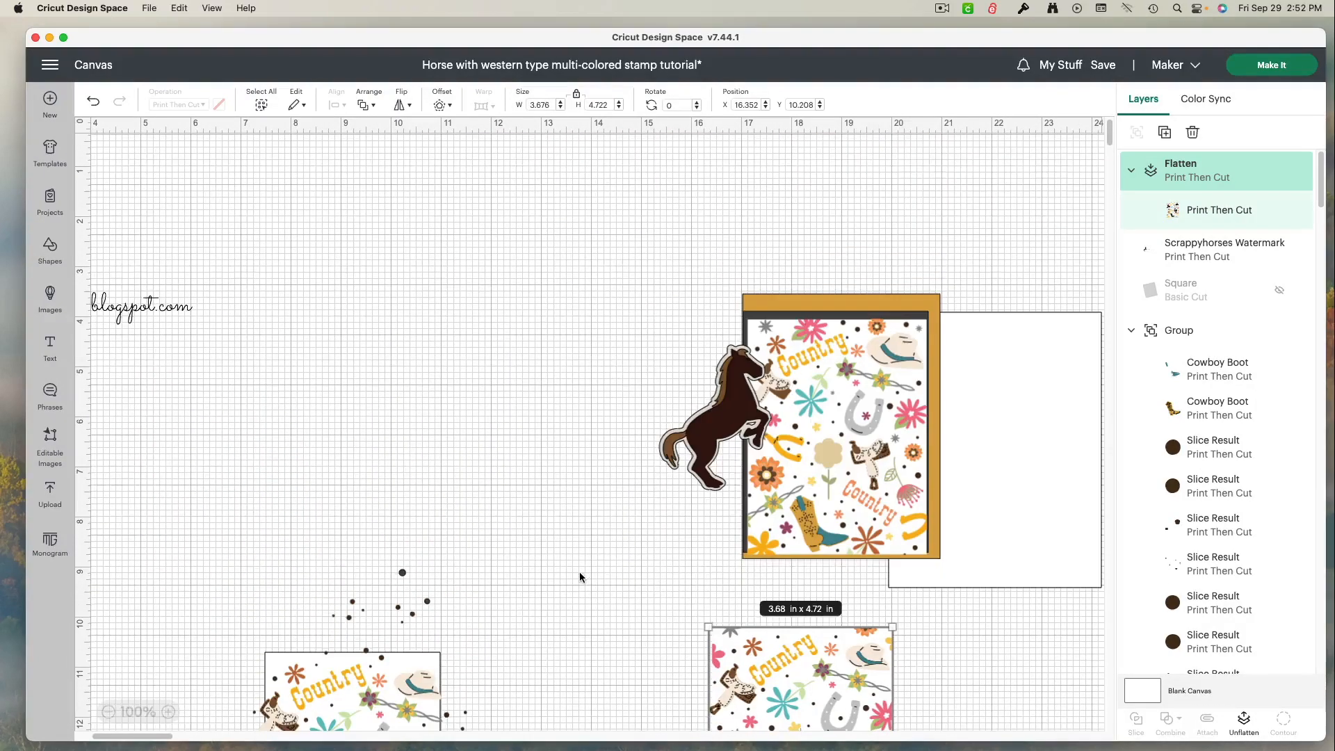
scroll(580, 573, "down", 3)
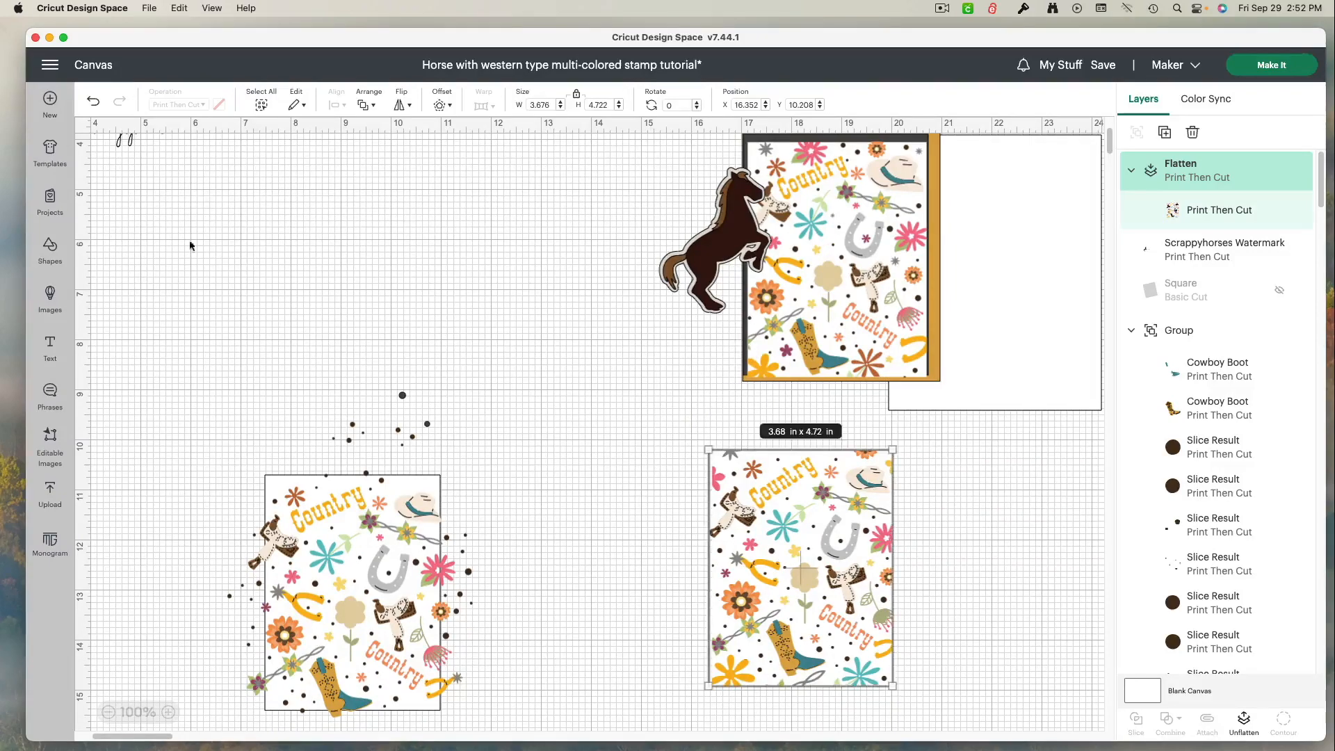
left_click_drag(125, 143, 519, 238)
left_click_drag(1032, 360, 876, 338)
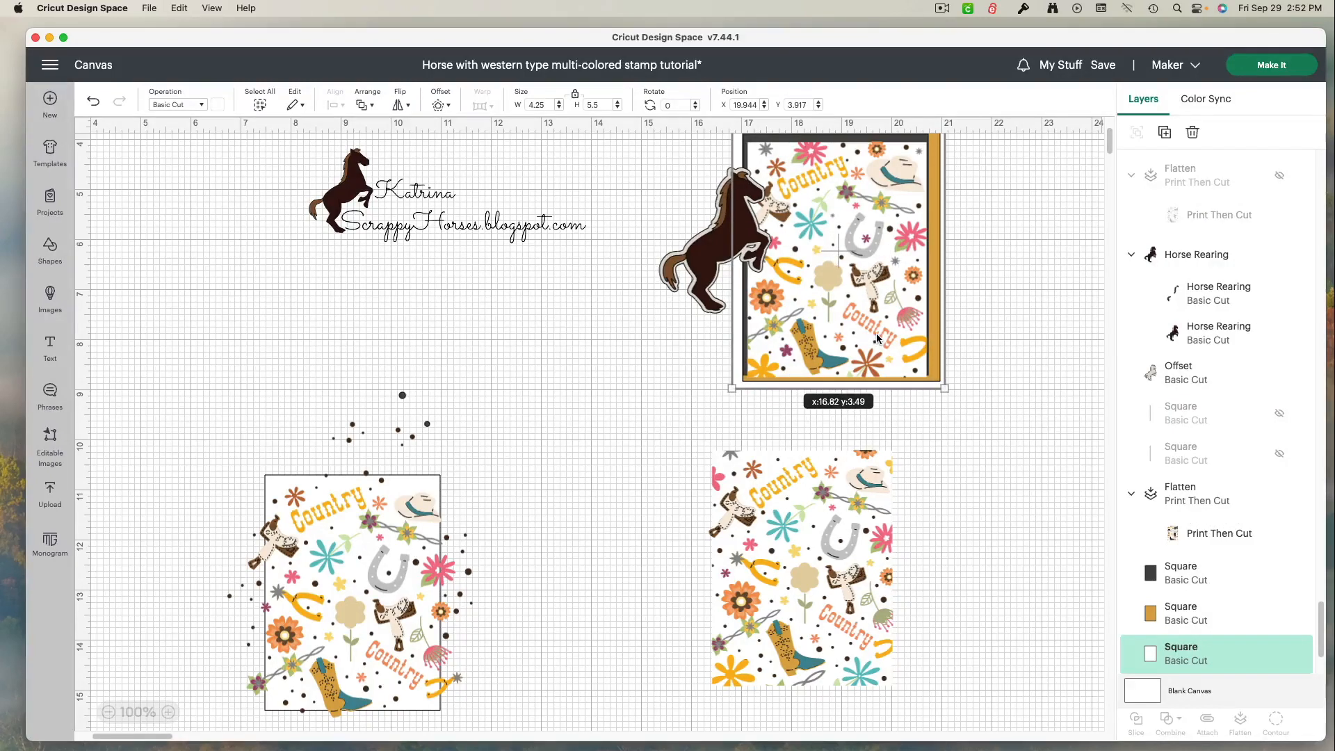
Select the rearing horse together with its offset and place both over the lower part of the card's pattern panel.
left_click_drag(687, 222, 687, 217)
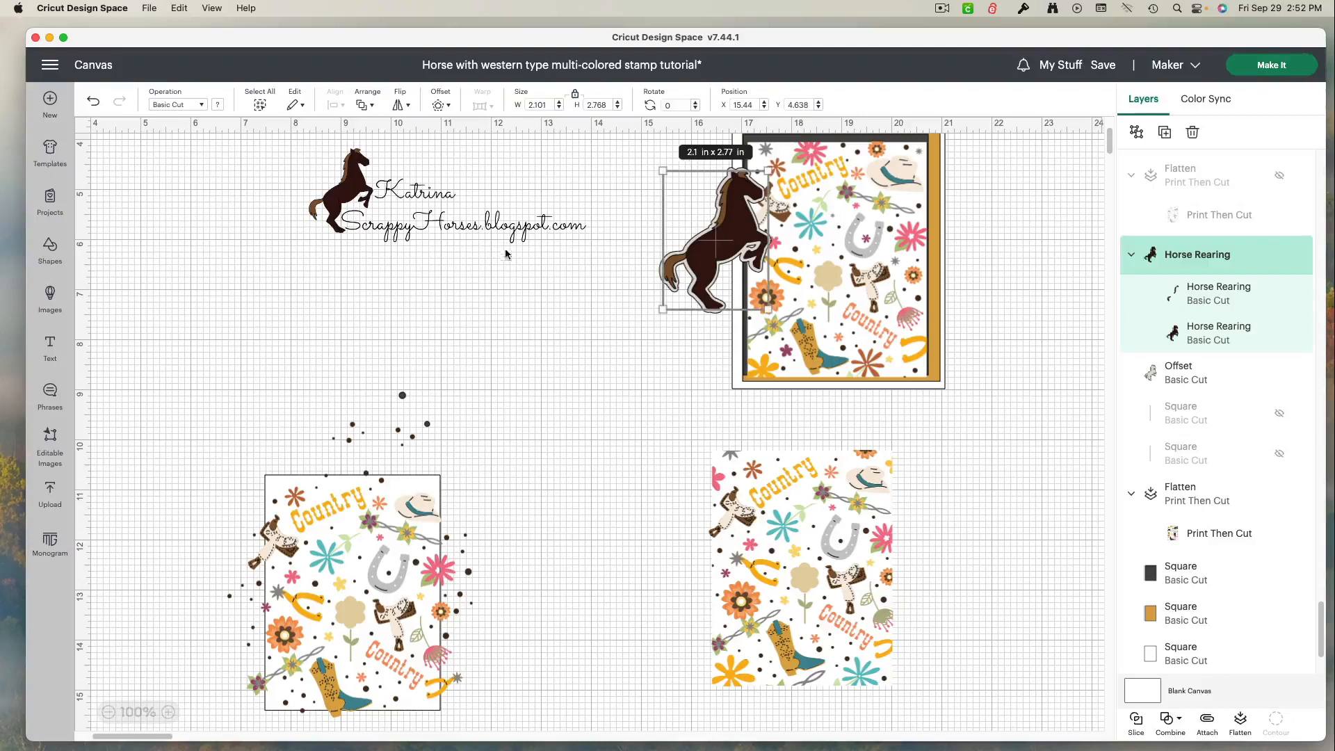
left_click(582, 267)
left_click_drag(602, 240, 676, 303)
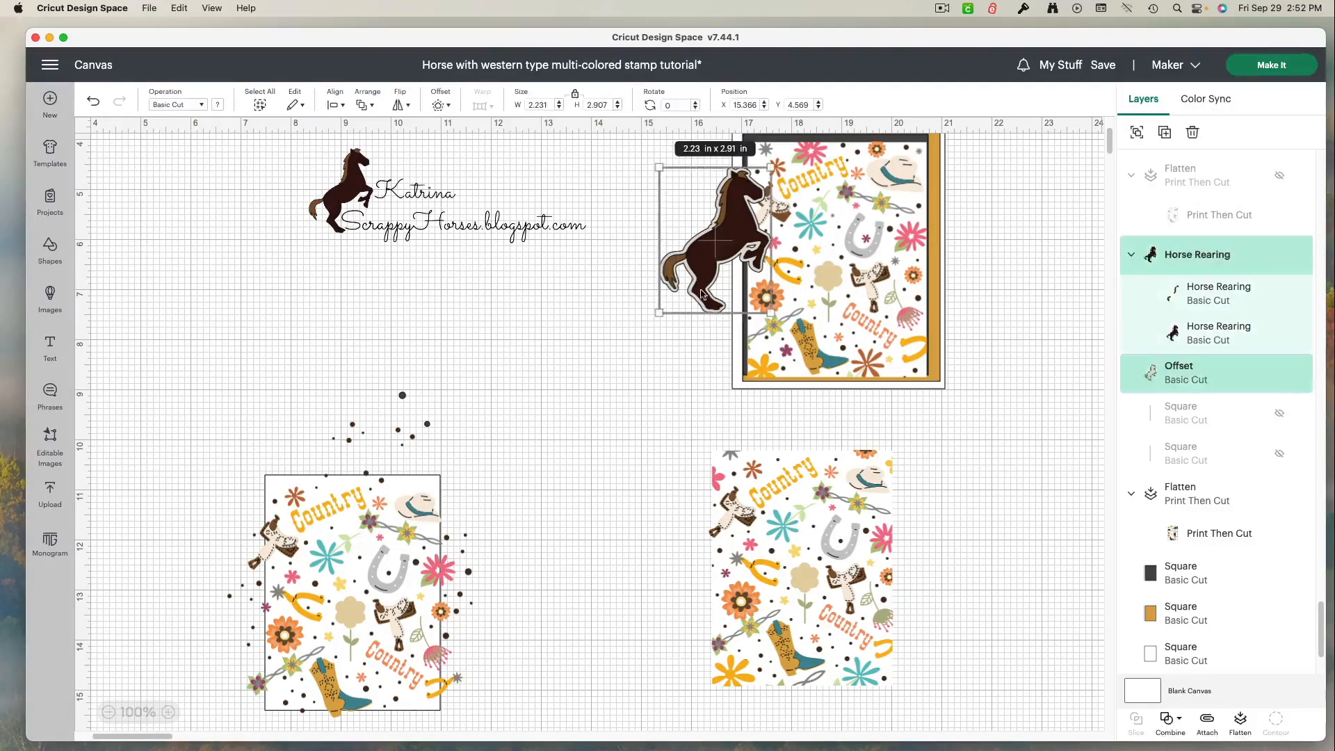
left_click_drag(701, 260, 780, 337)
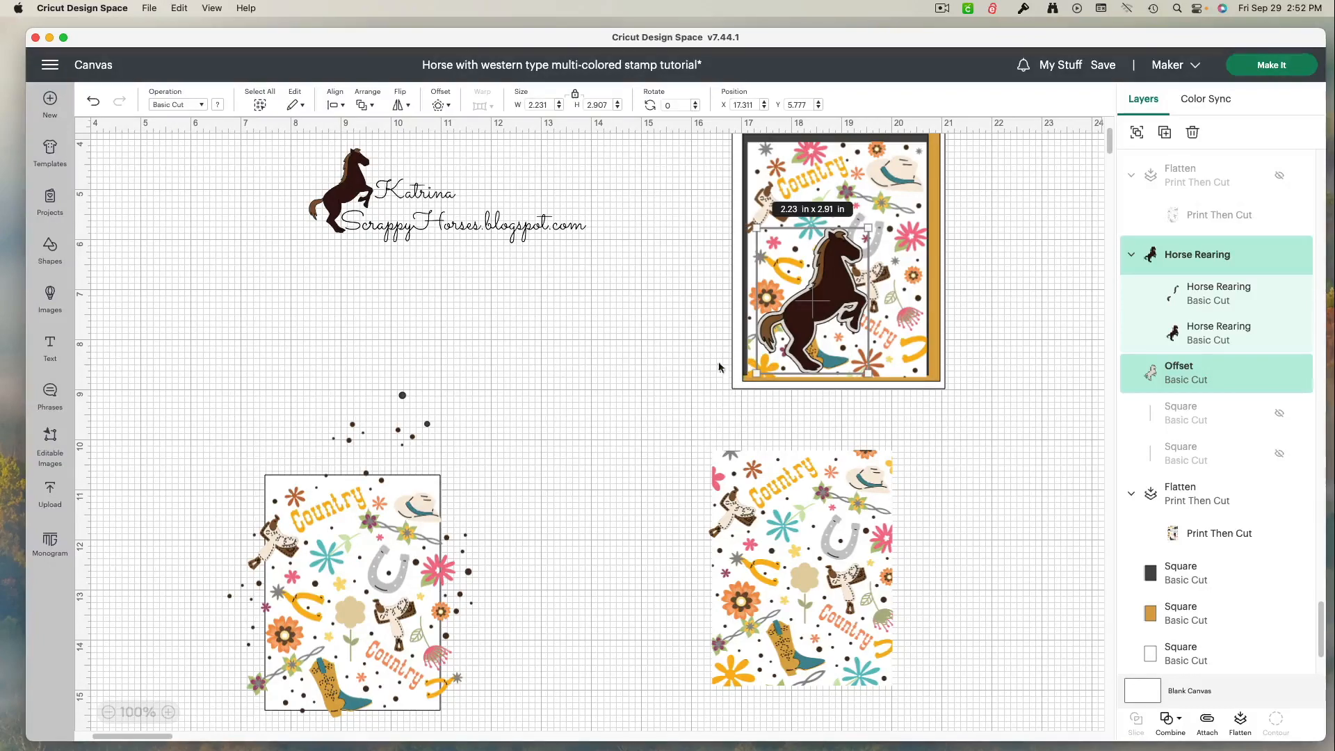
left_click(961, 434)
Center the dark mat on the gold mat of the layered card.
scroll(961, 435, "up", 3)
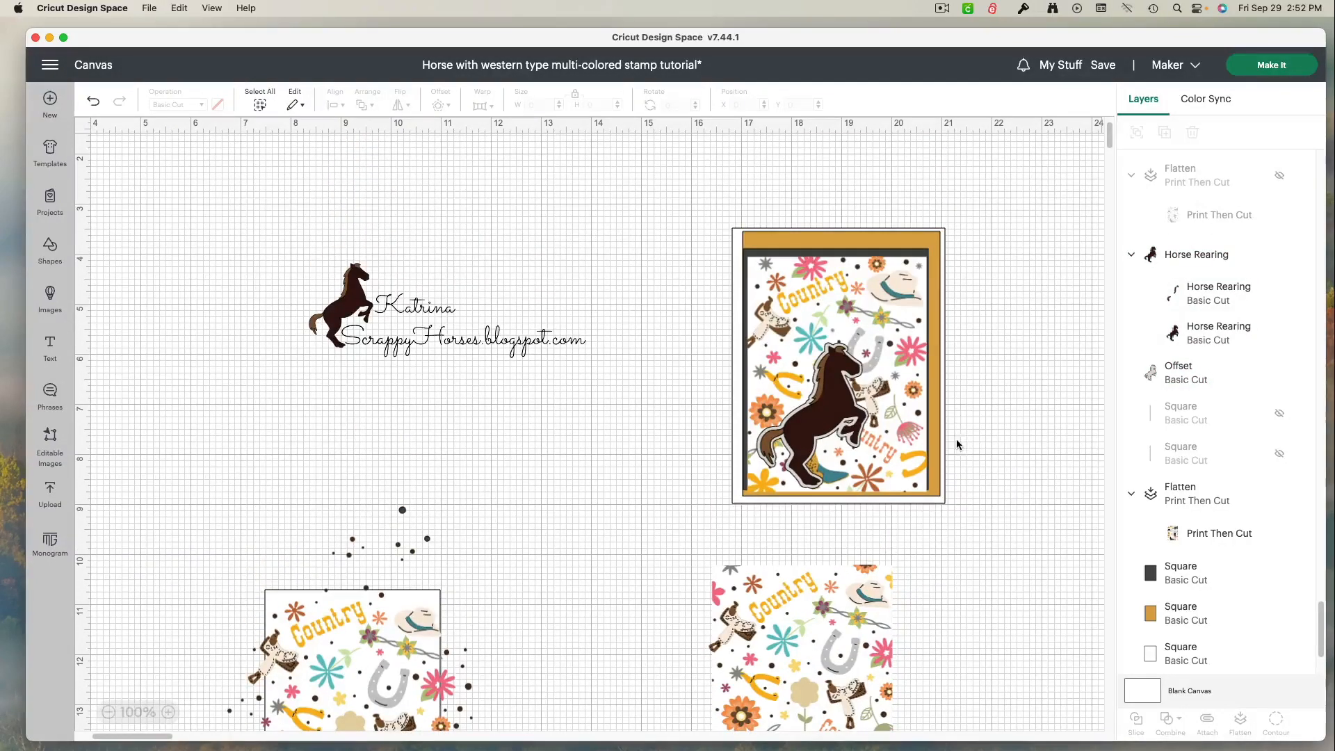
left_click(866, 254)
left_click_drag(866, 254, 874, 247)
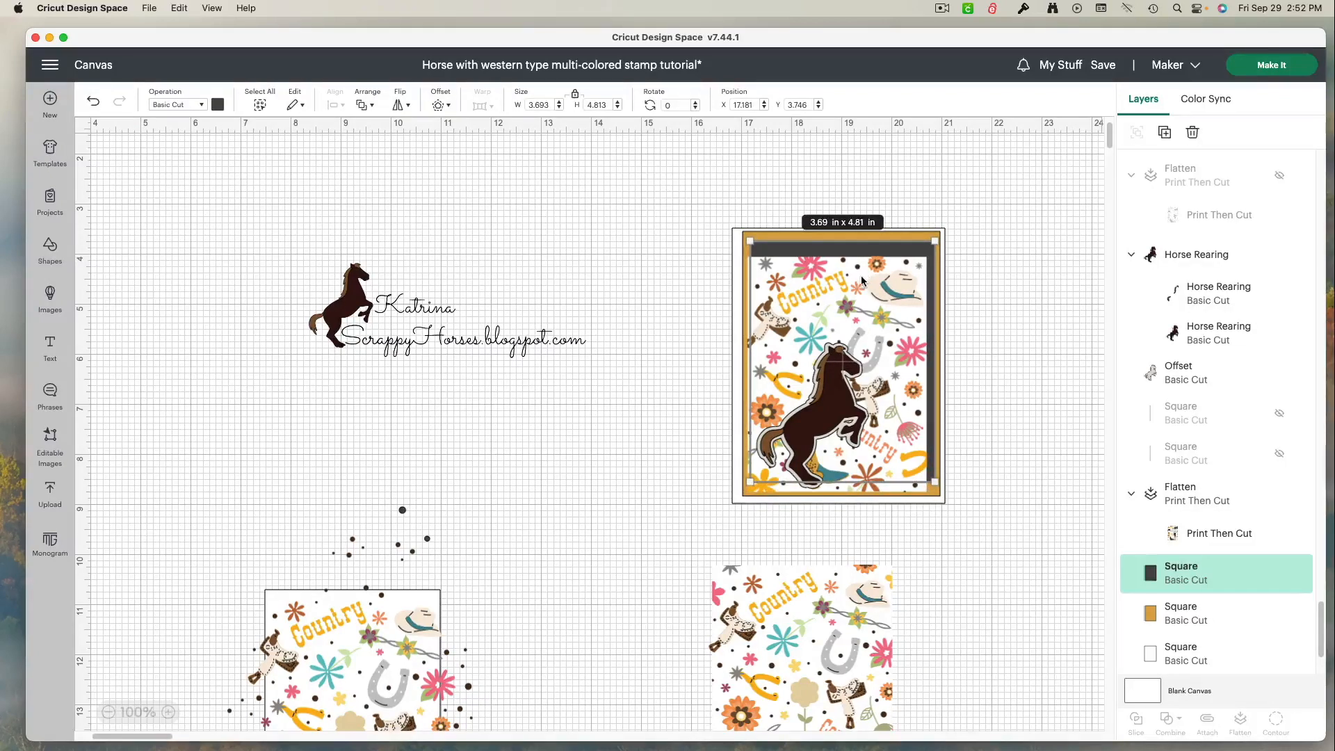